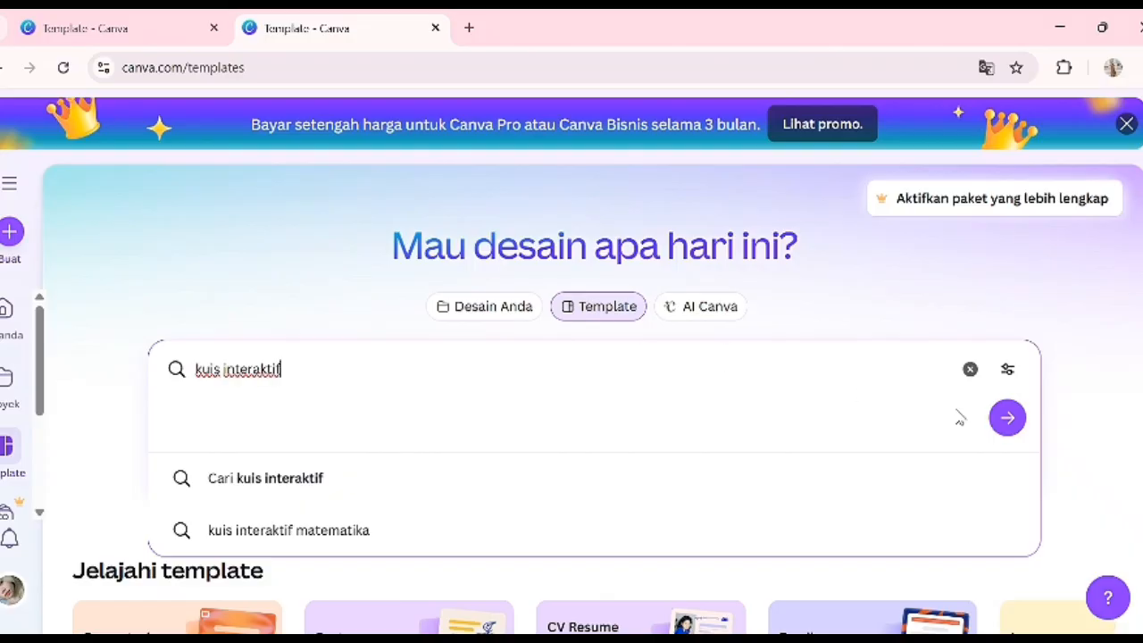
- Search the templates for "kuis interaktif" and open the "Interactive Quiz Time Presentation in Blue and Green Playful Style" template for customizing
click(1007, 417)
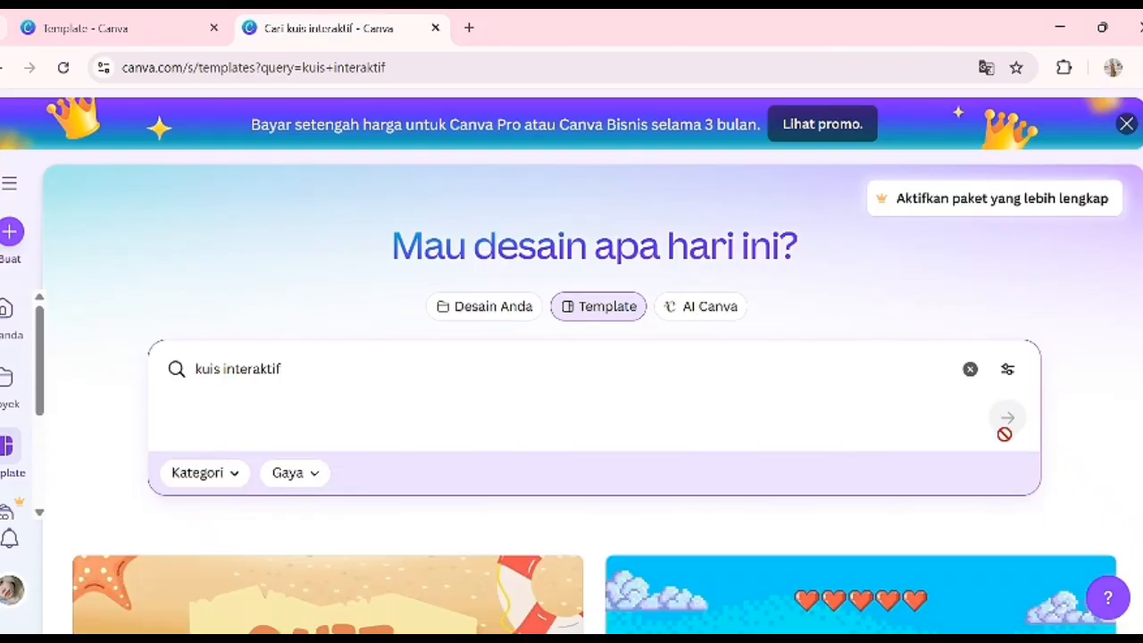
scroll(886, 592, down, 5)
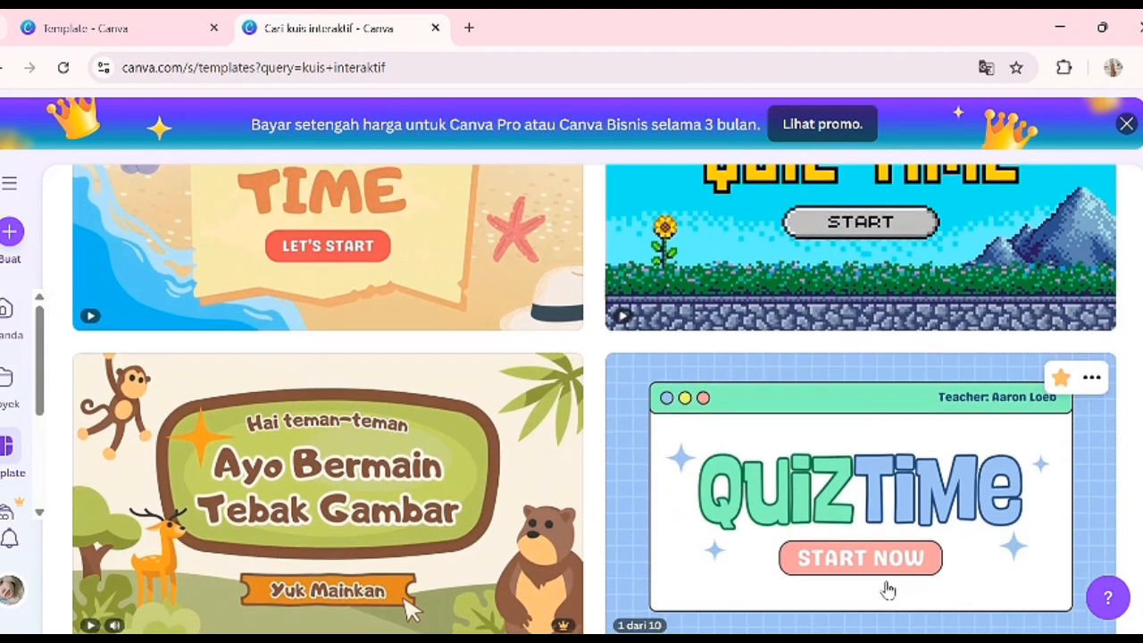
scroll(888, 590, down, 10)
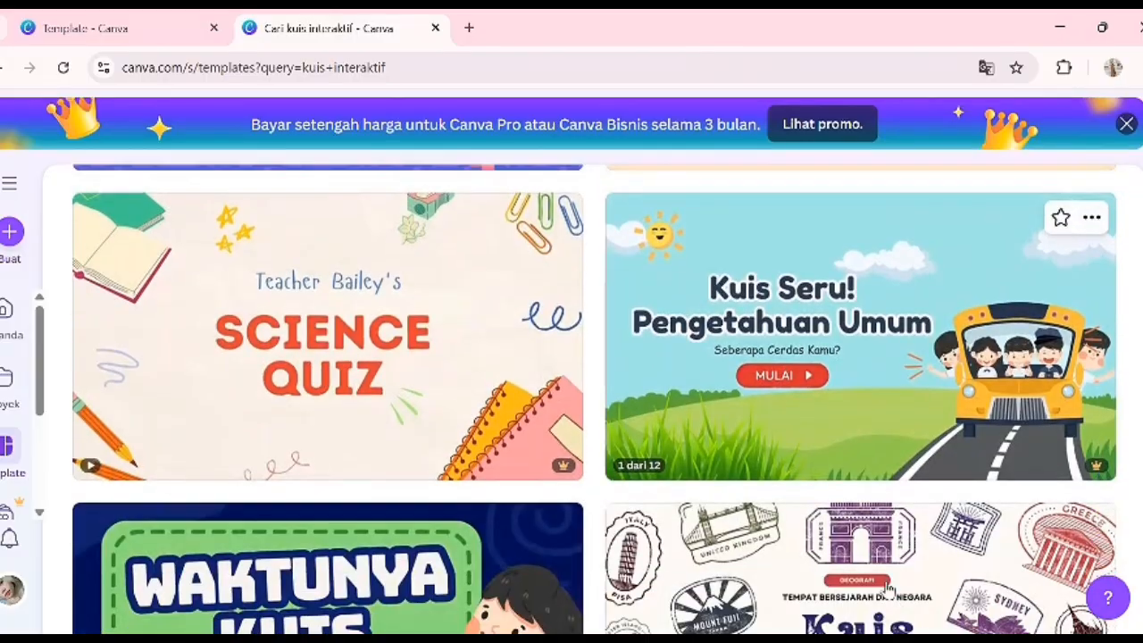
scroll(888, 589, down, 10)
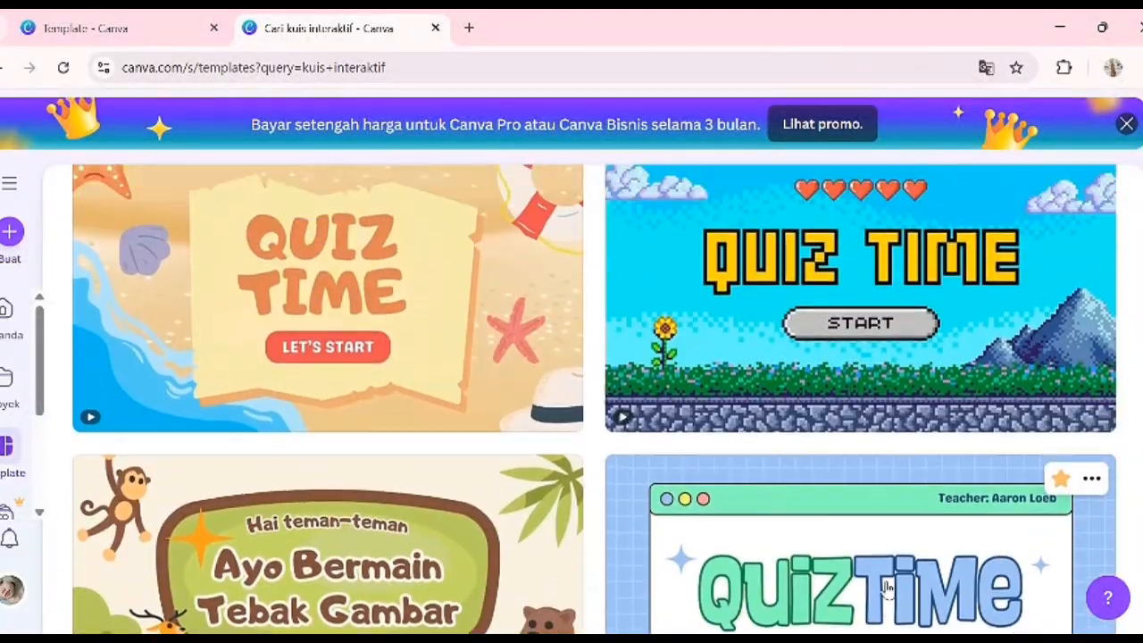
scroll(887, 587, down, 2)
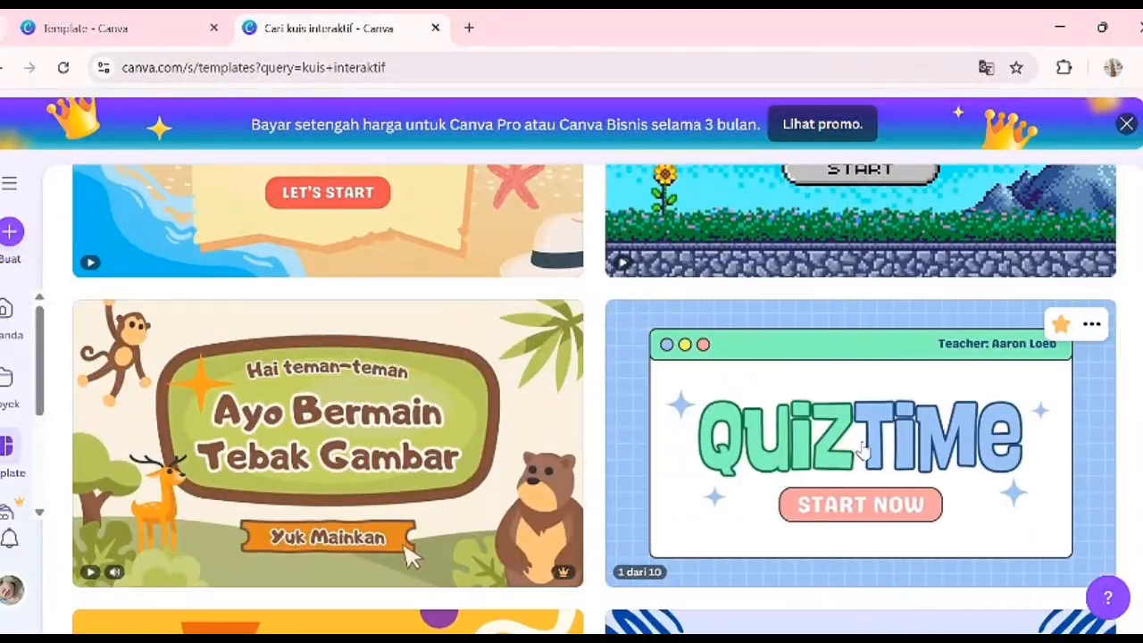
click(883, 463)
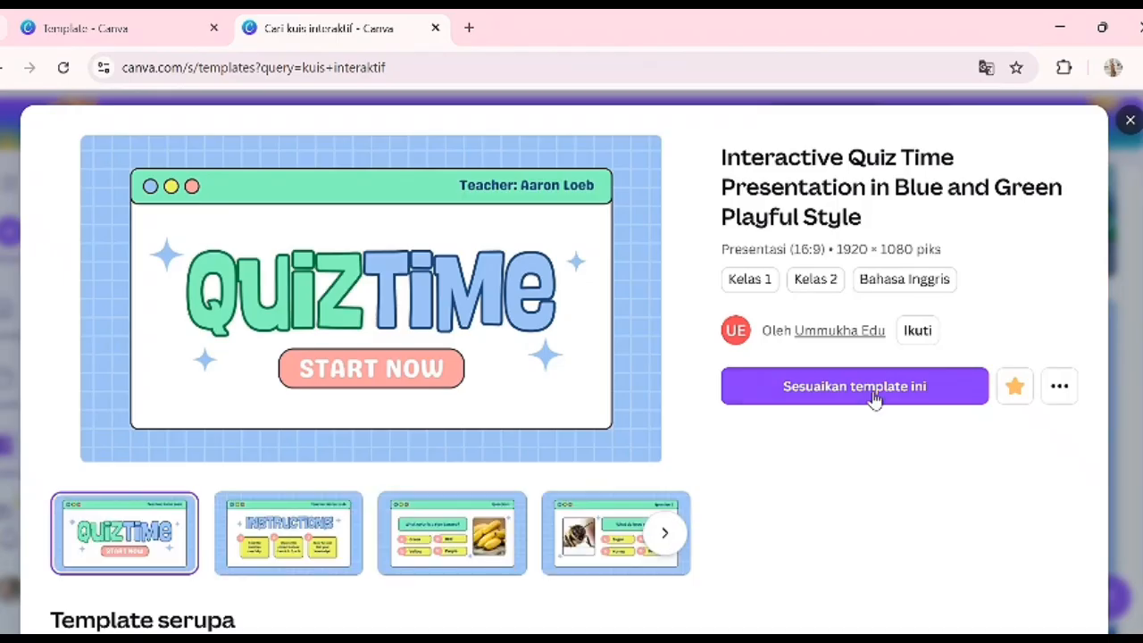
click(868, 384)
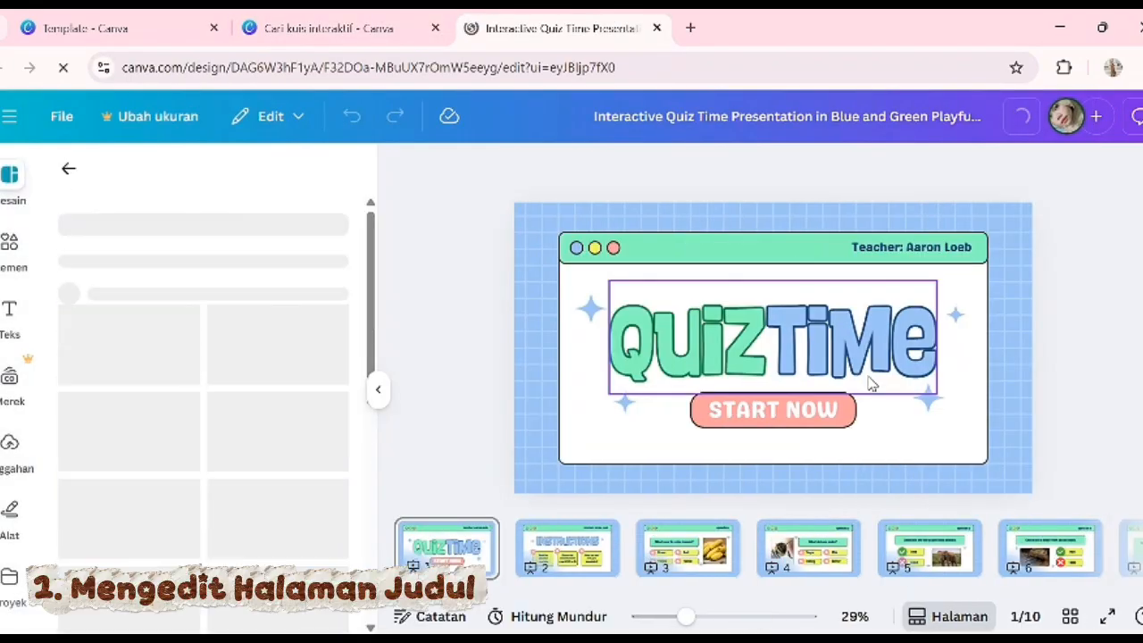
- Replace the title words on the first page with "Kuis" and "Interaktif"
click(742, 340)
double_click(740, 331)
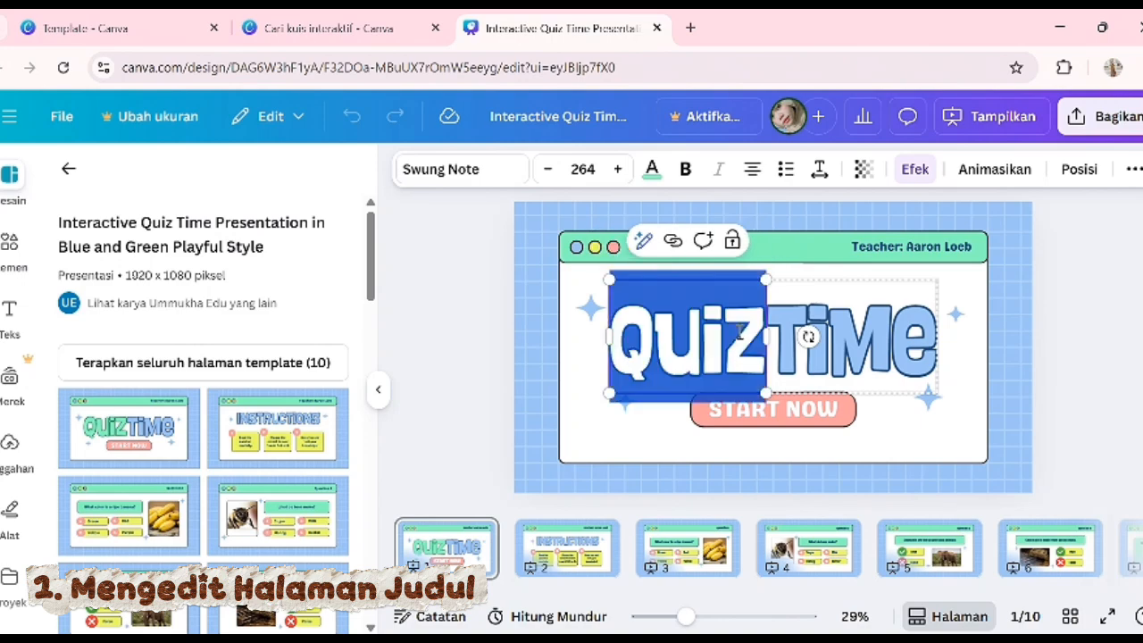
text(Kuis)
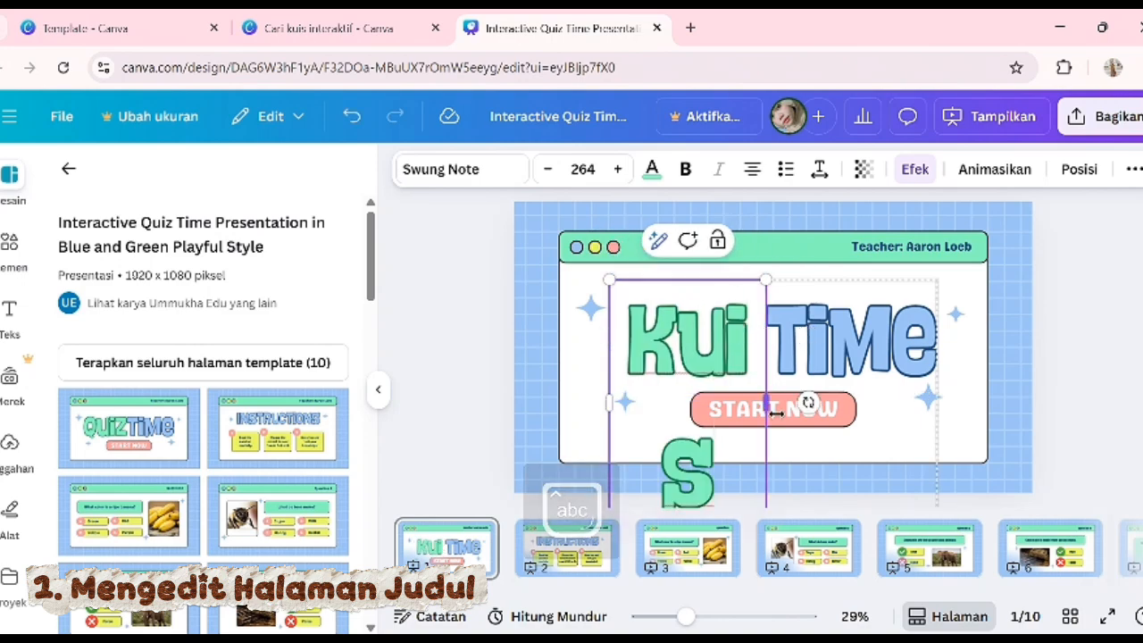
click(832, 337)
double_click(833, 337)
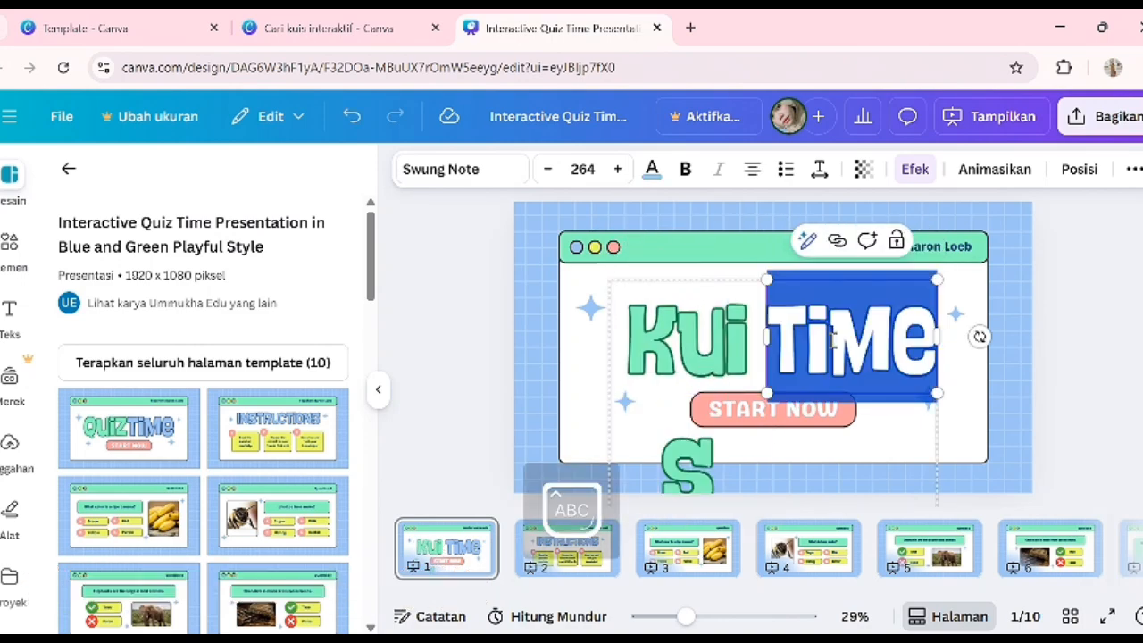
text(Interakt)
- Set the font size of "Kuis" to 200 and of "Interaktif" to 150
click(715, 293)
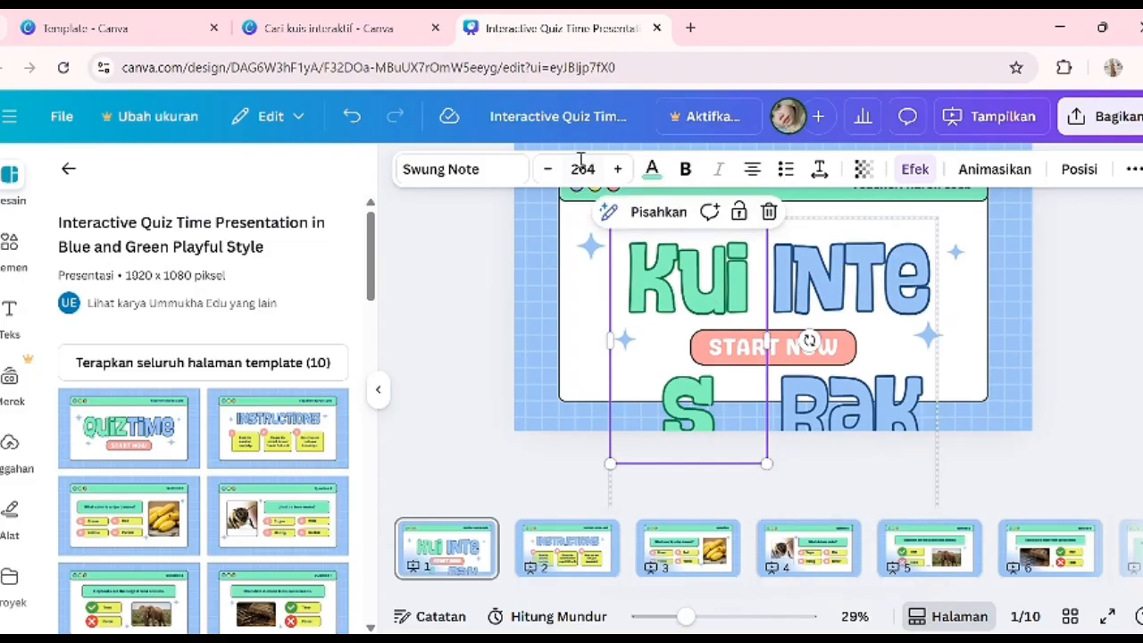
click(582, 169)
text(200)
key(Return)
click(871, 287)
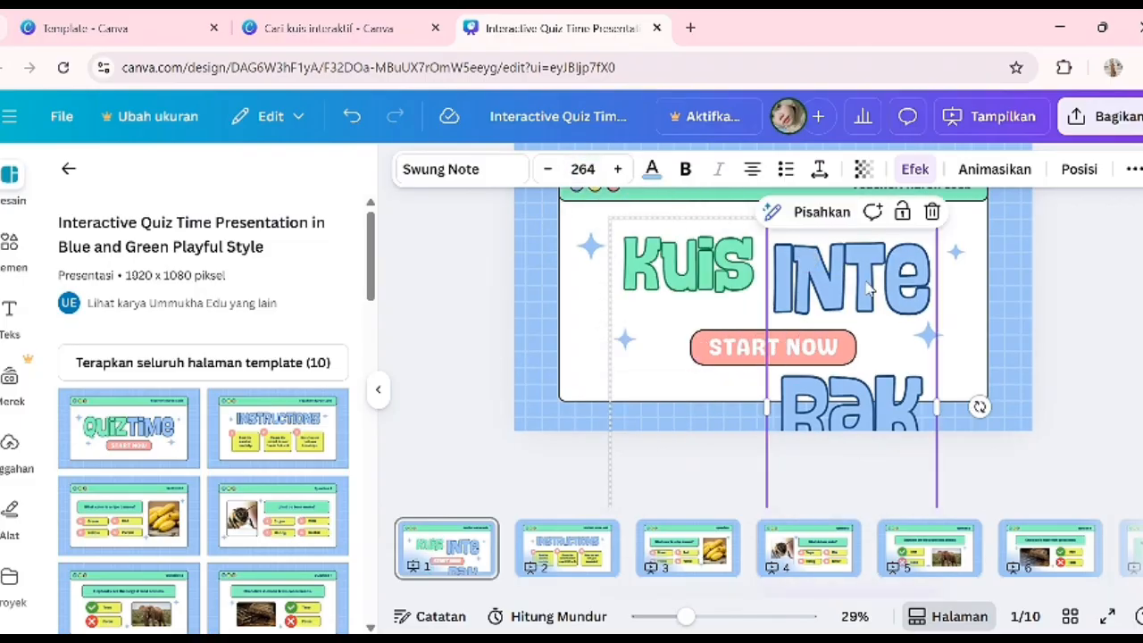
text(150)
key(Return)
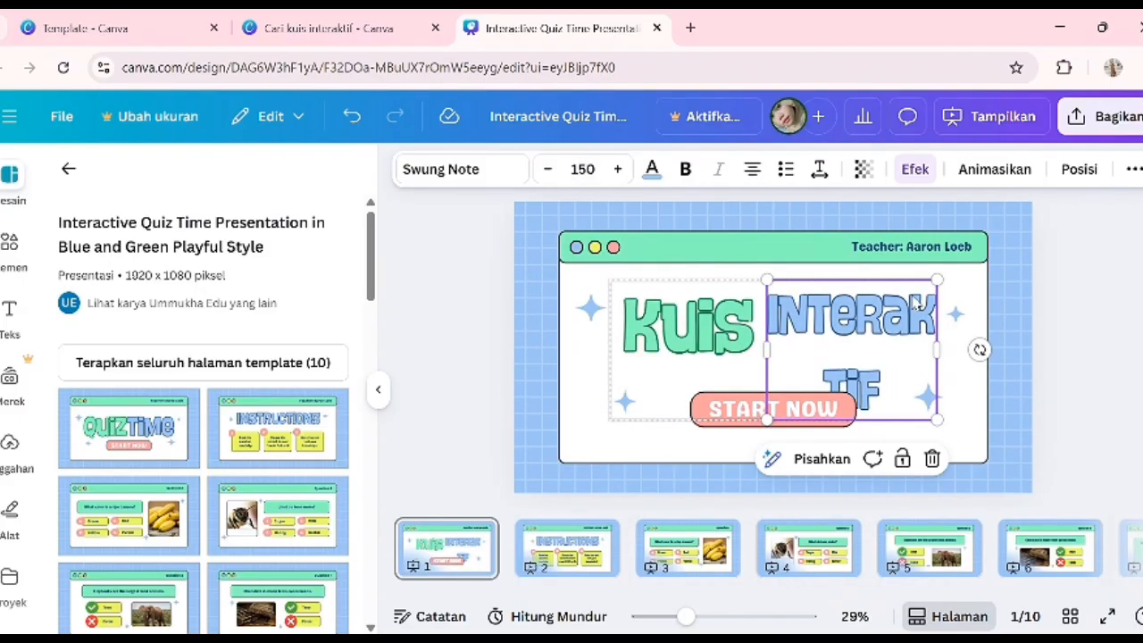
- Scale "Interaktif" to about size 114 on one line, level it beside "Kuis", and move the overlapping star to the title's upper-right corner
drag(936, 353, 1044, 312)
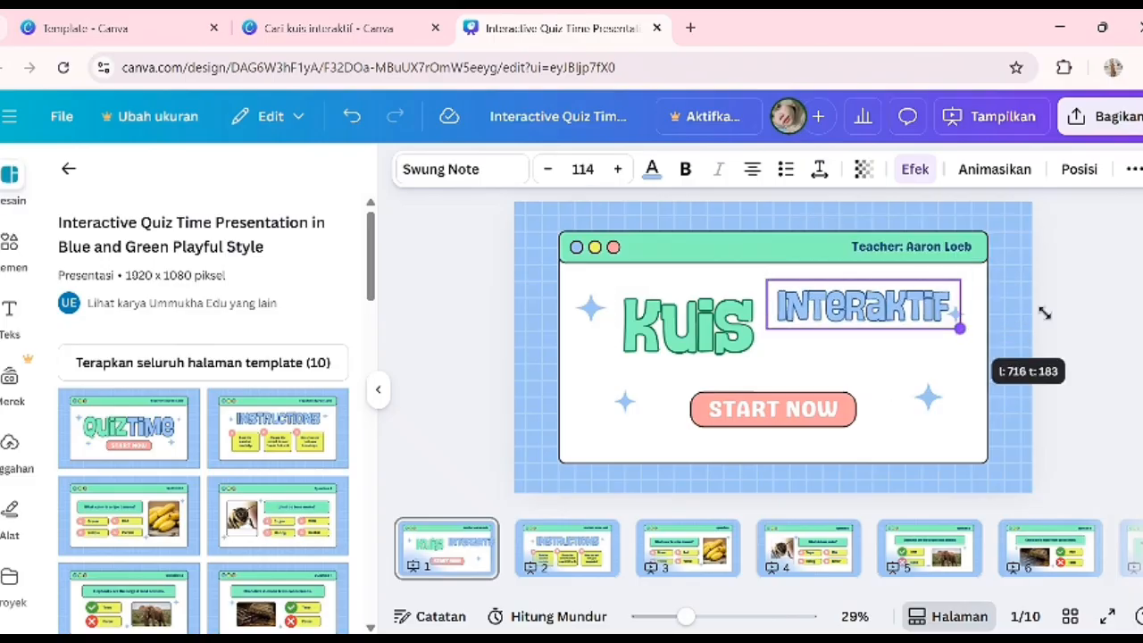
click(898, 291)
drag(897, 291, 940, 332)
click(896, 310)
click(980, 331)
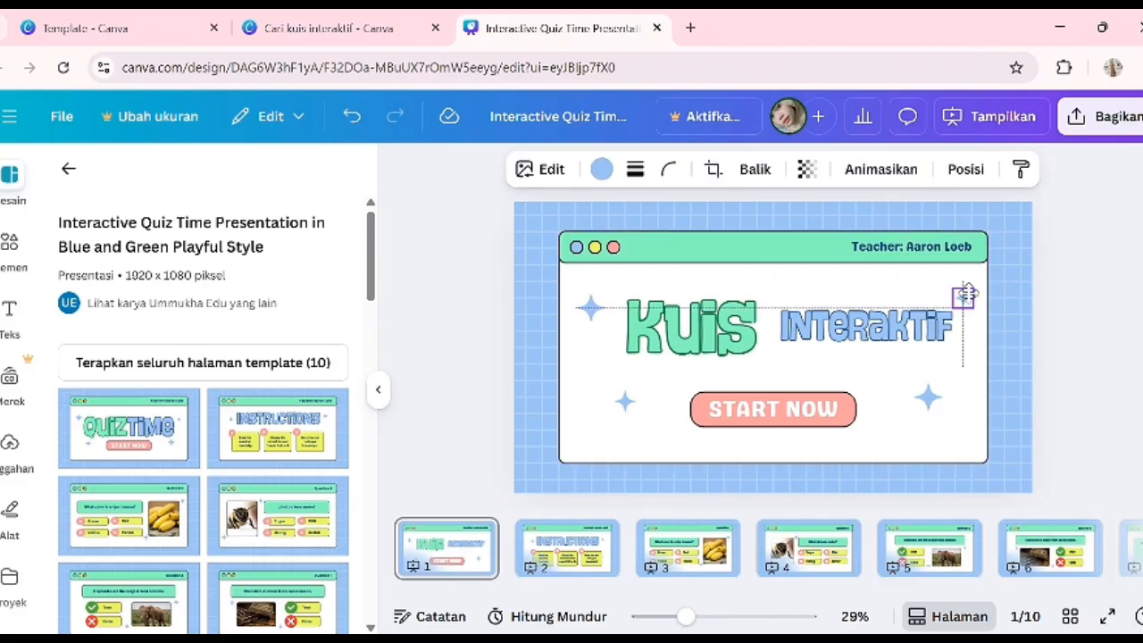
click(1133, 375)
click(809, 326)
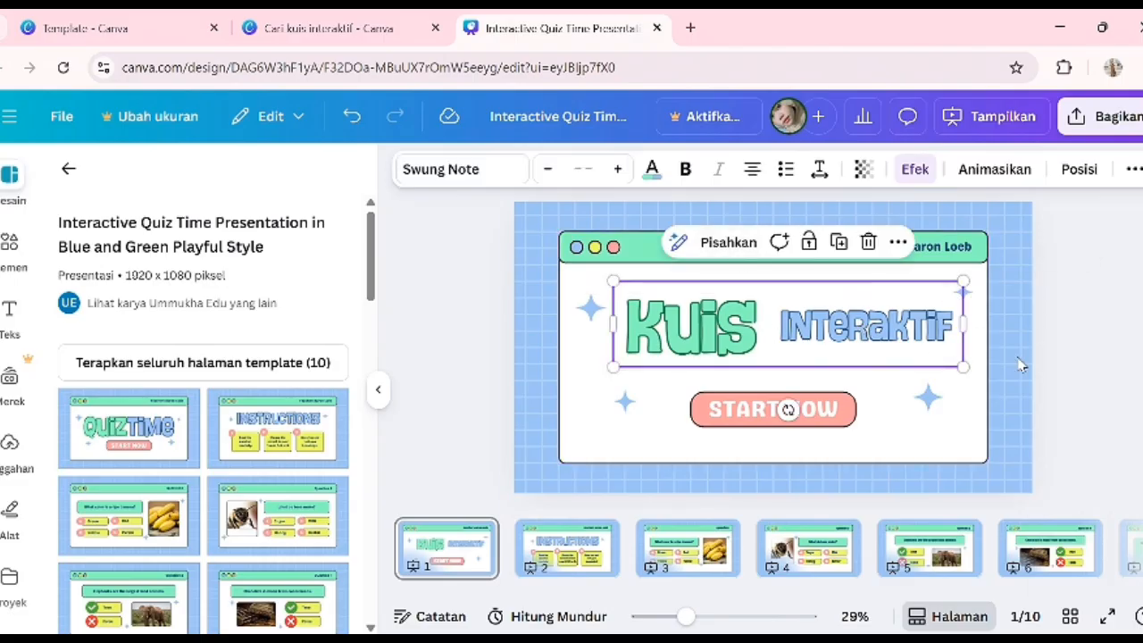
click(1090, 432)
- Replace the "START NOW" text on the title page's pink button with "MULAI"
click(786, 409)
click(804, 409)
double_click(823, 409)
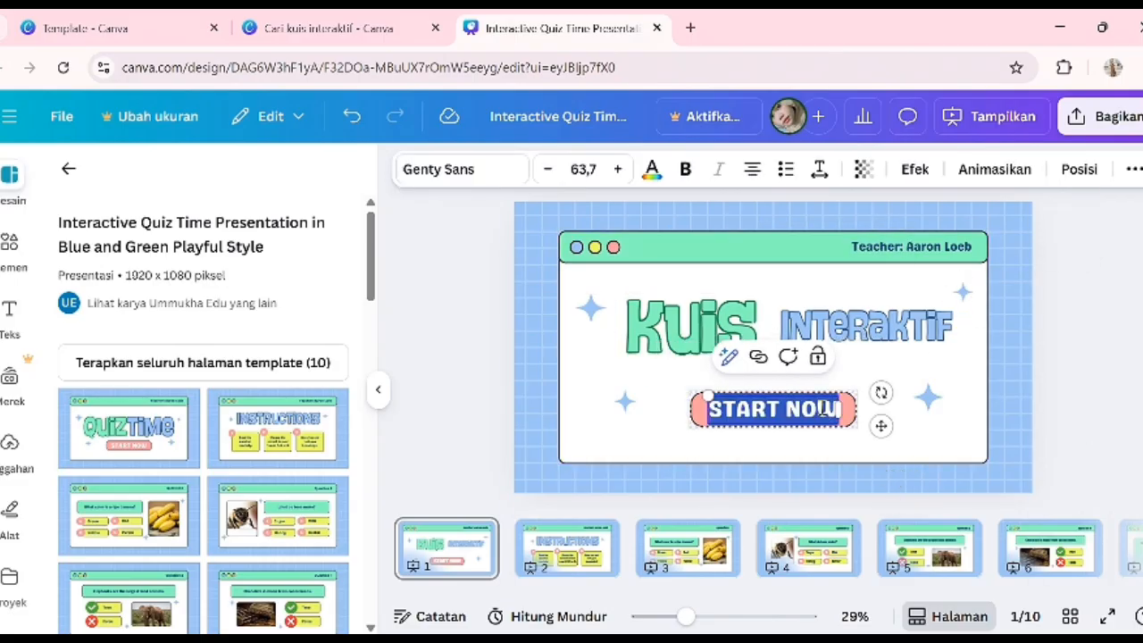
text(M)
key(Caps_Lock)
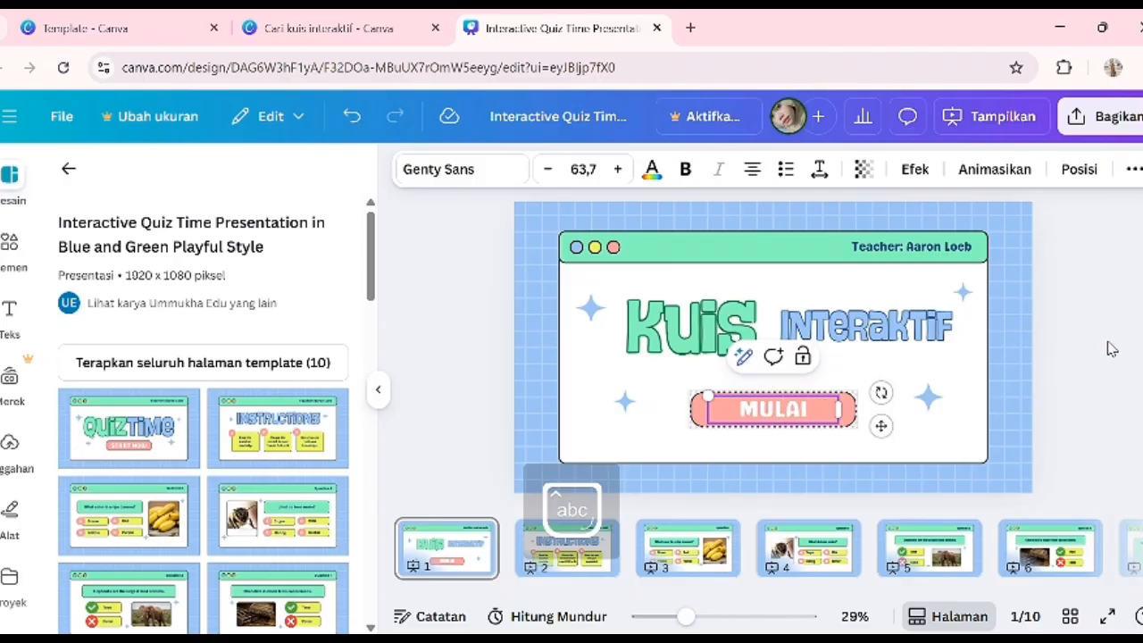
click(1111, 348)
- Replace the heading on page 2 with "PETUNJUK QUIZ" and set its font size to 120
click(577, 552)
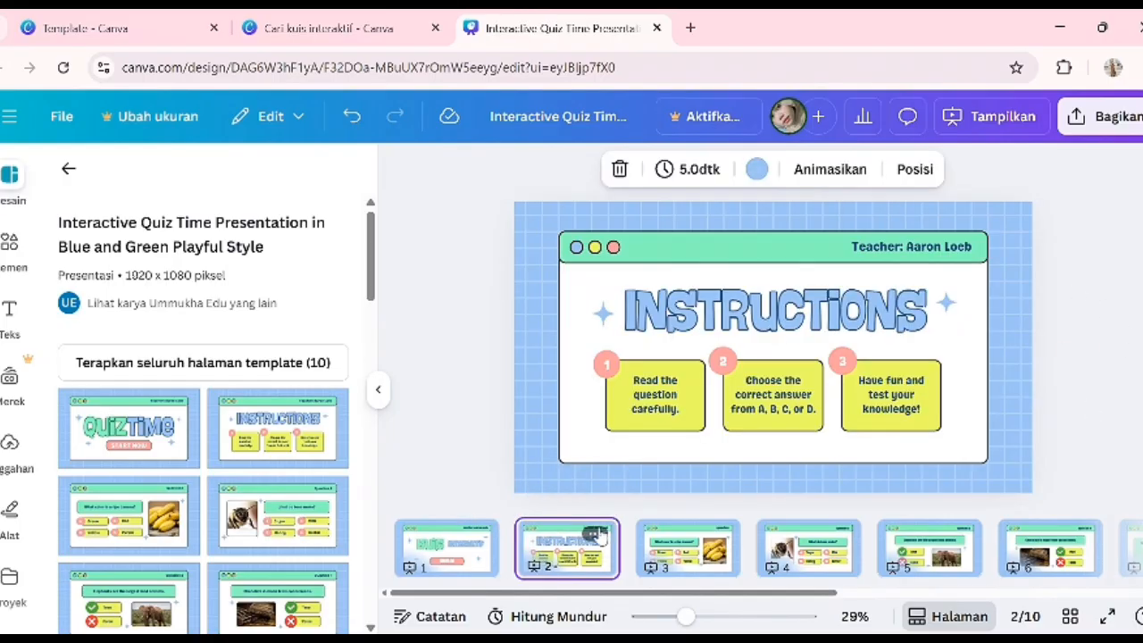
click(803, 318)
double_click(804, 317)
key(Caps_Lock)
text(P)
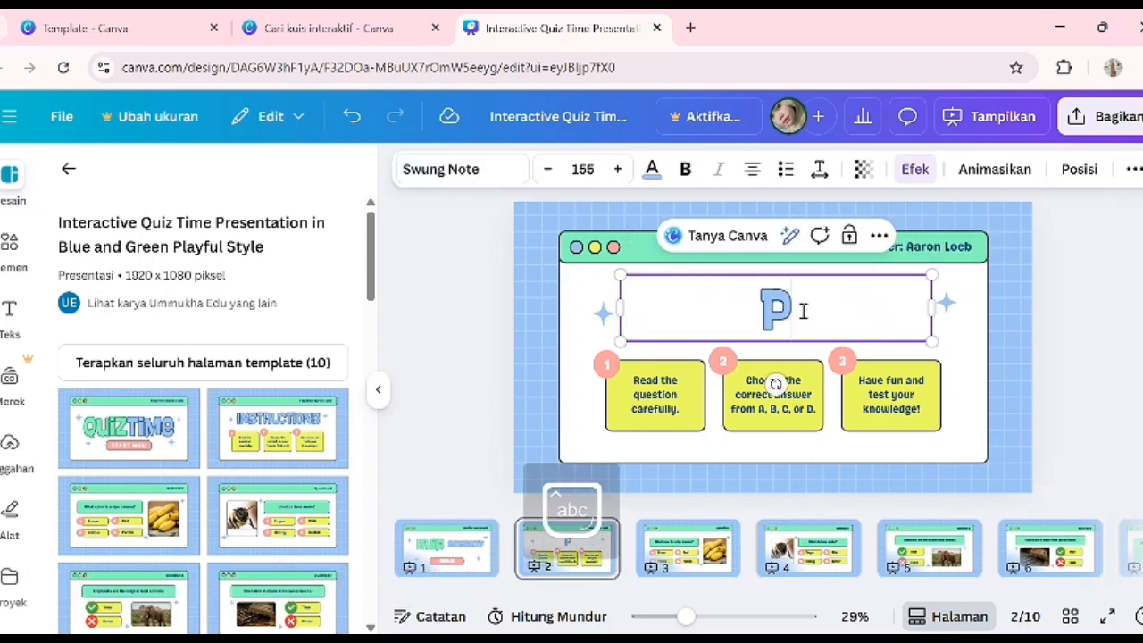
text(ETUNJUK QUIZ)
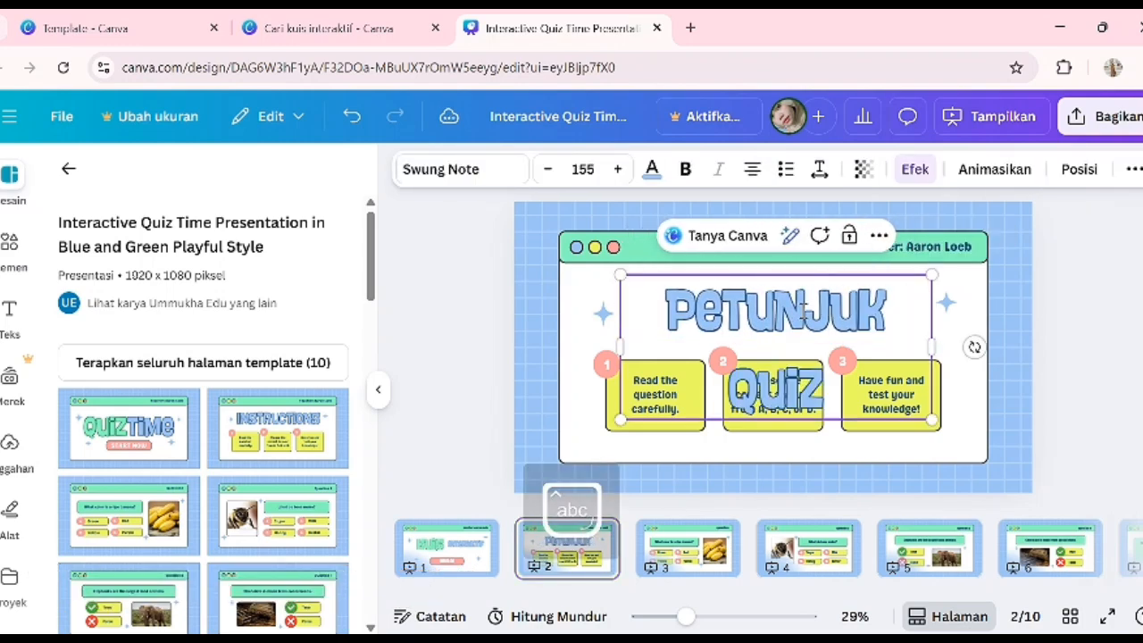
click(582, 169)
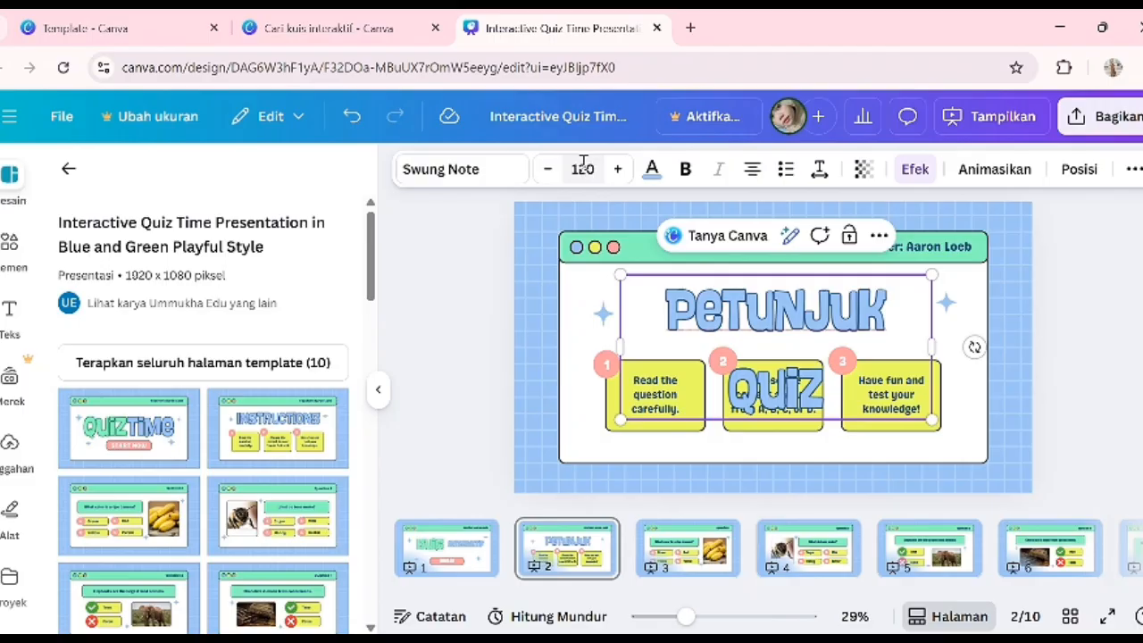
key(Return)
click(1046, 283)
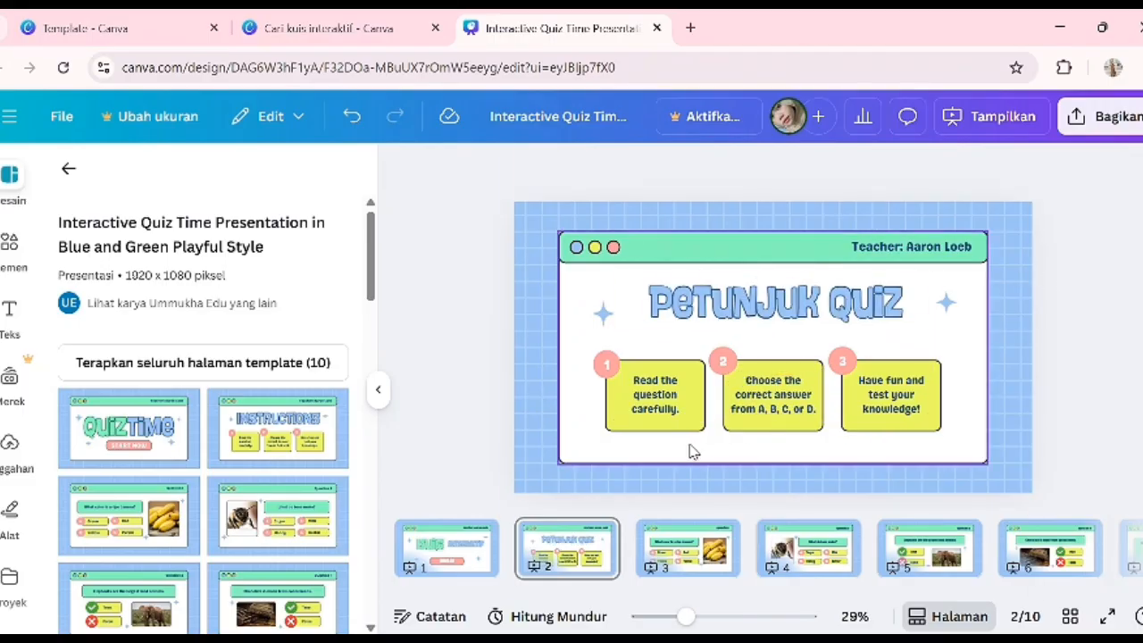
- Delete the instruction texts from all three yellow boxes on page 2
click(689, 404)
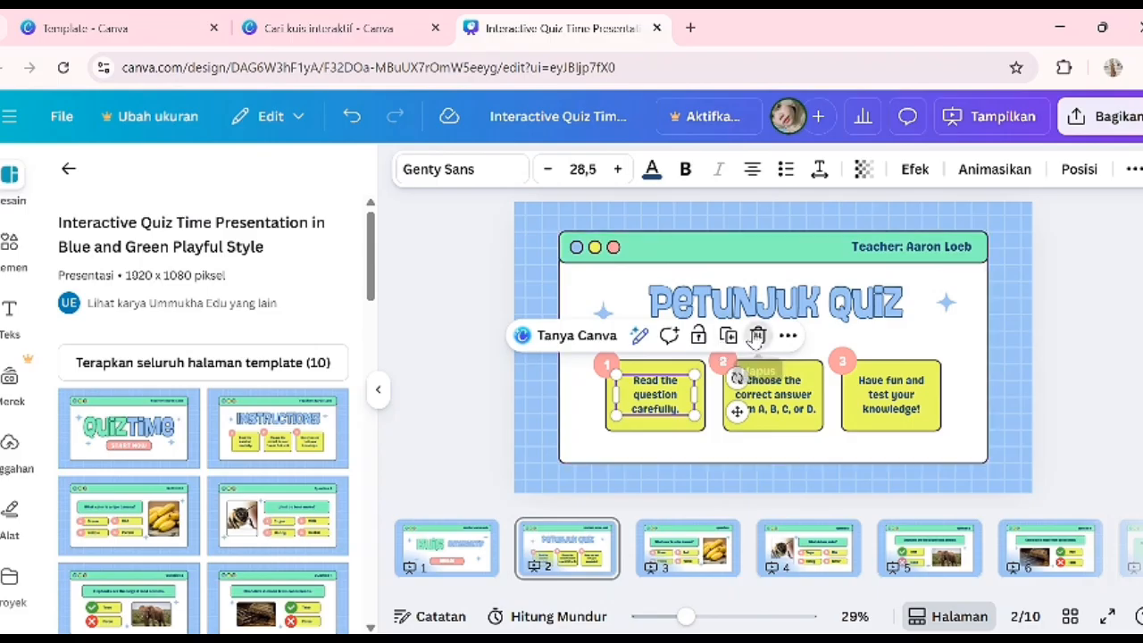
drag(690, 404, 771, 399)
click(876, 335)
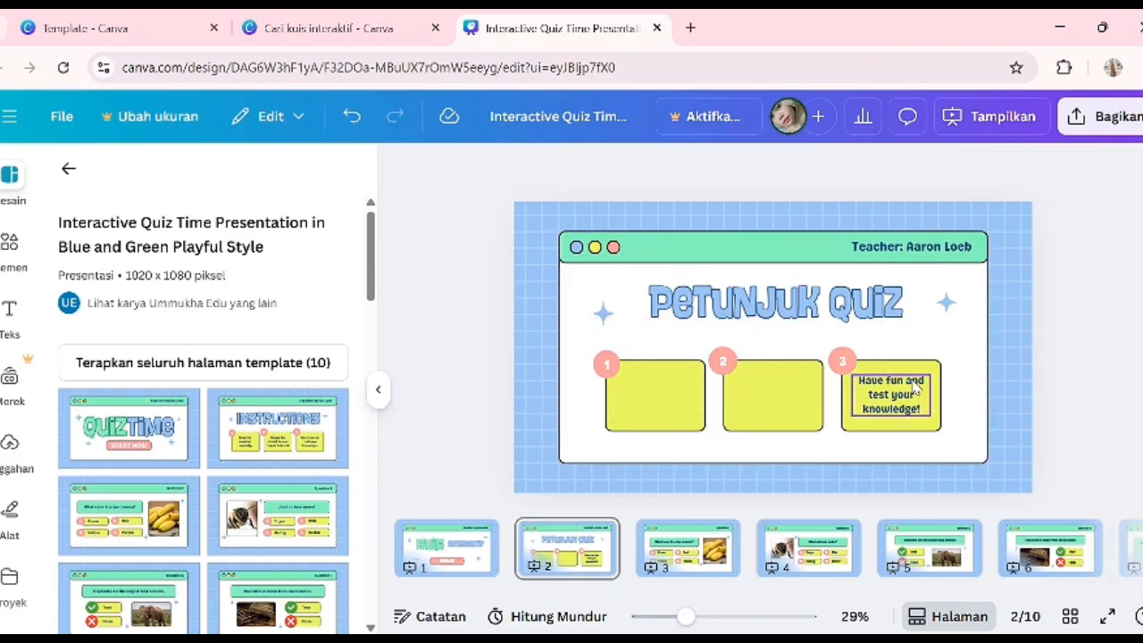
click(921, 390)
click(993, 338)
- Delete the second and third yellow boxes together with their number badges
click(898, 426)
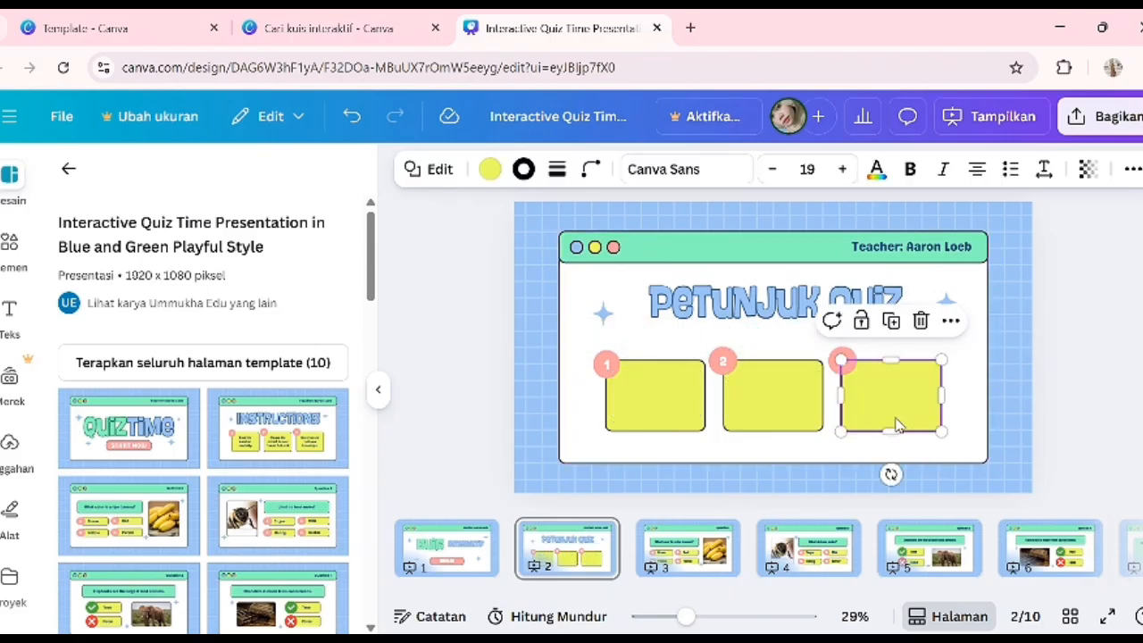
click(923, 323)
click(786, 386)
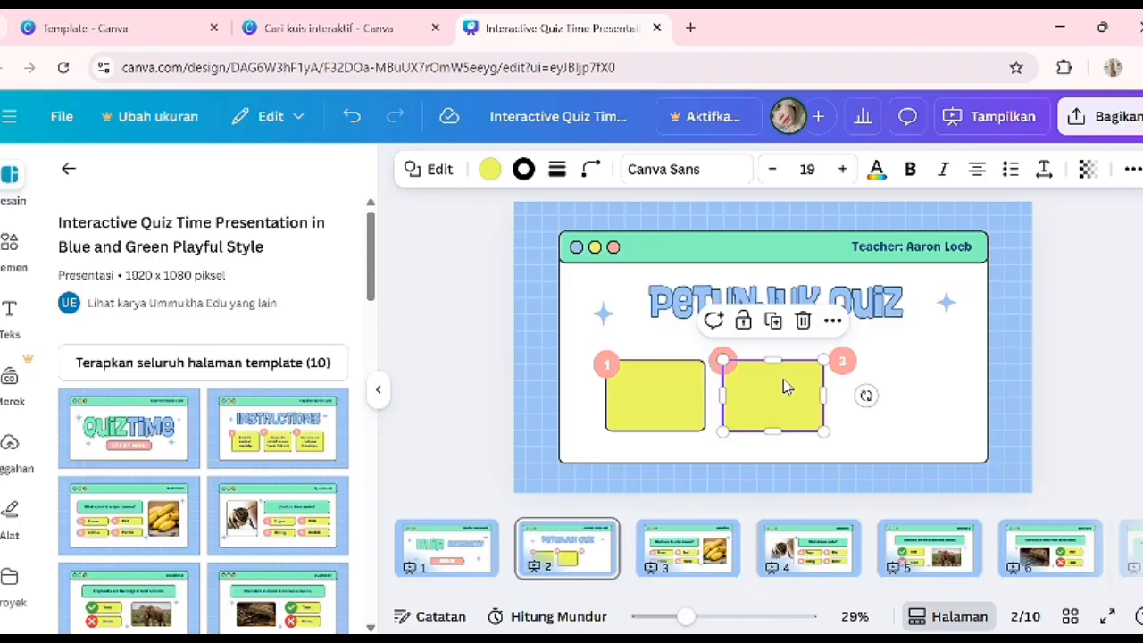
click(804, 322)
click(727, 362)
click(826, 314)
click(842, 361)
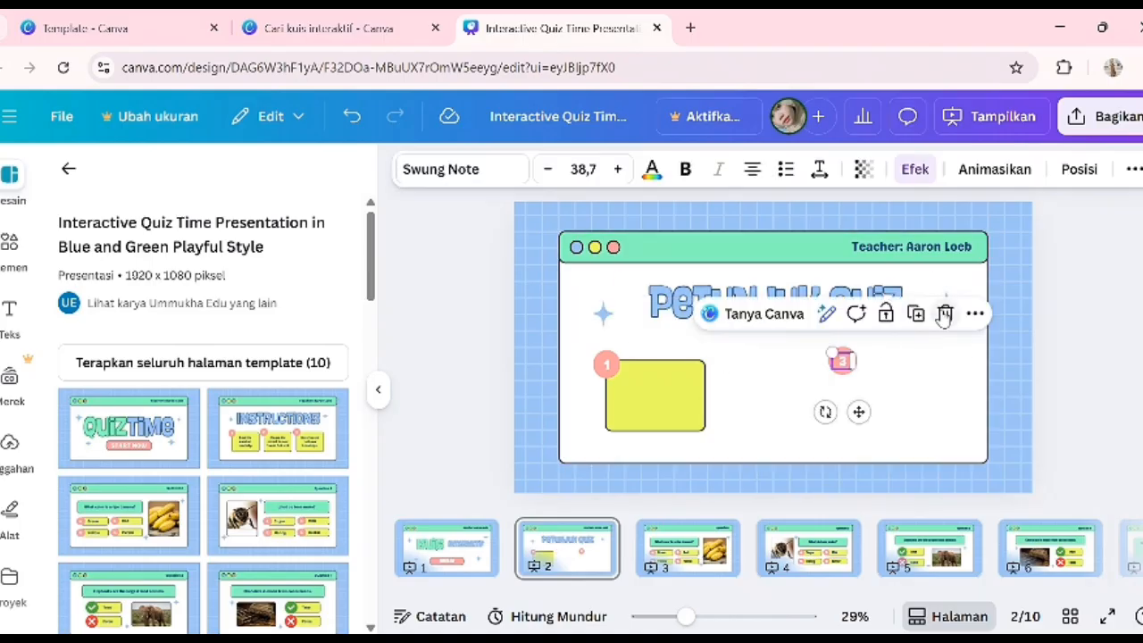
click(942, 313)
- Stretch the remaining yellow box across the white panel, delete its number 1 badge, and extend the box upward and downward
click(670, 407)
drag(711, 394, 946, 357)
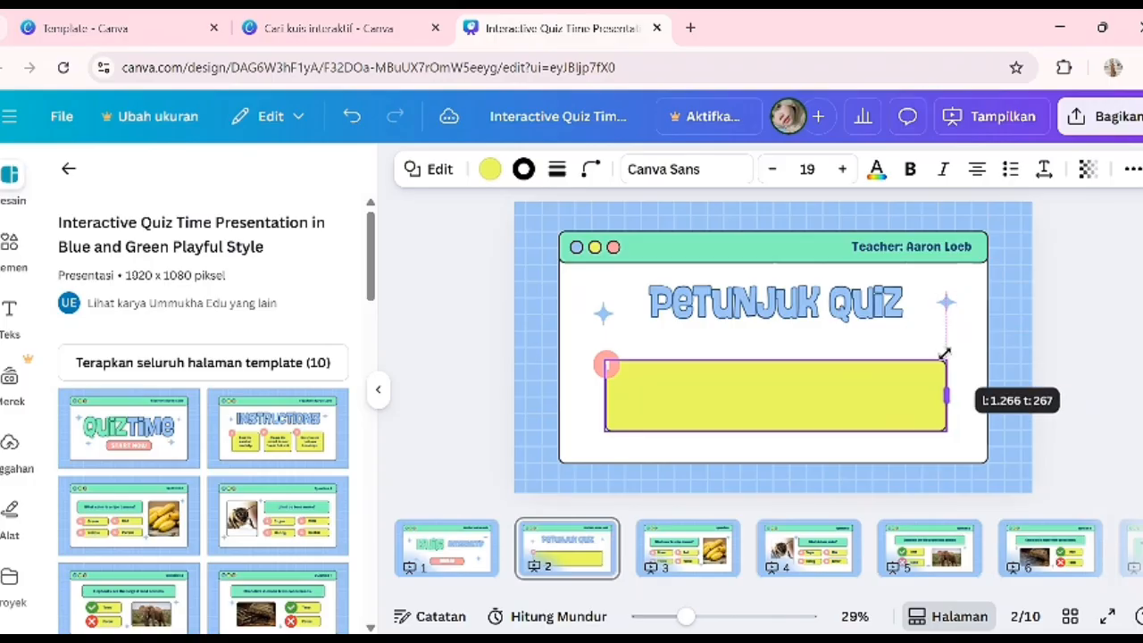
click(606, 363)
click(708, 317)
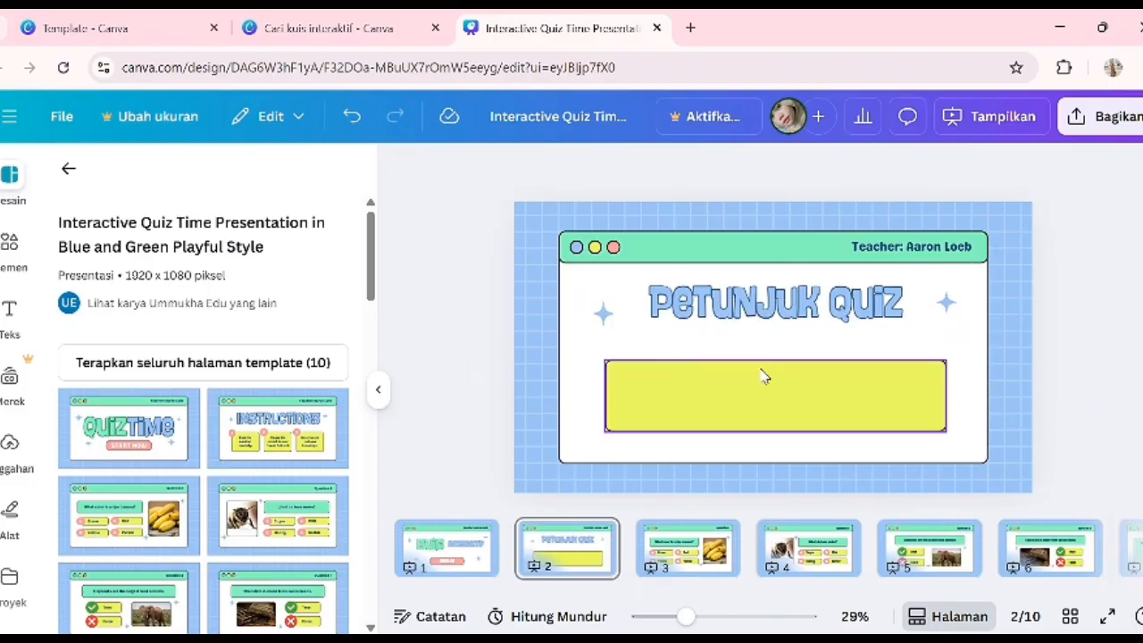
click(763, 378)
drag(776, 360, 776, 337)
drag(773, 428, 773, 442)
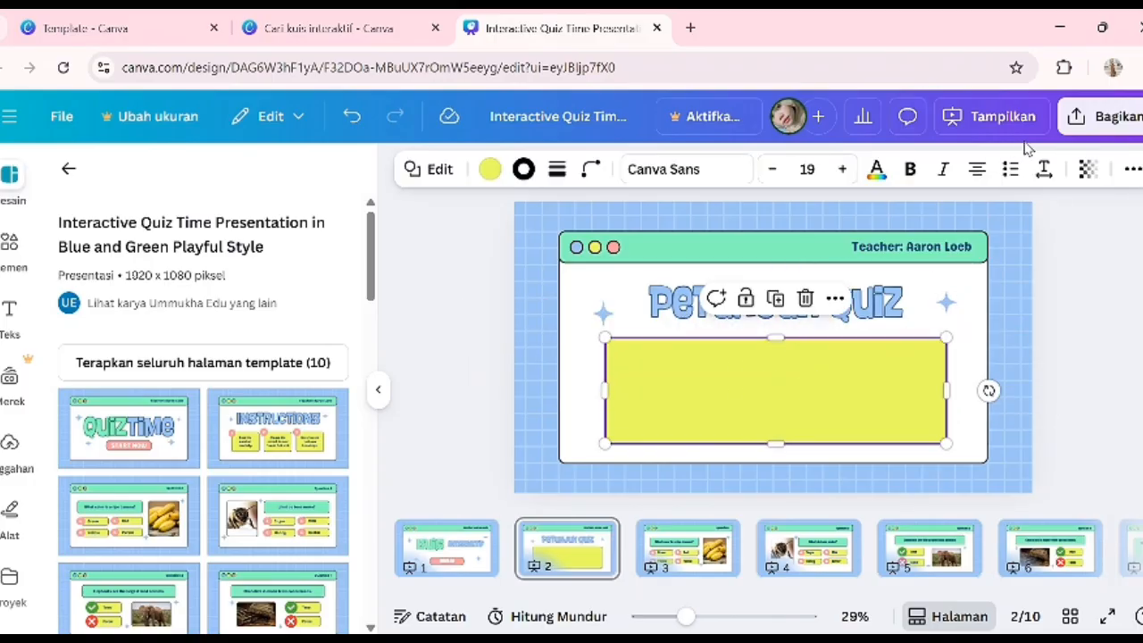
click(532, 375)
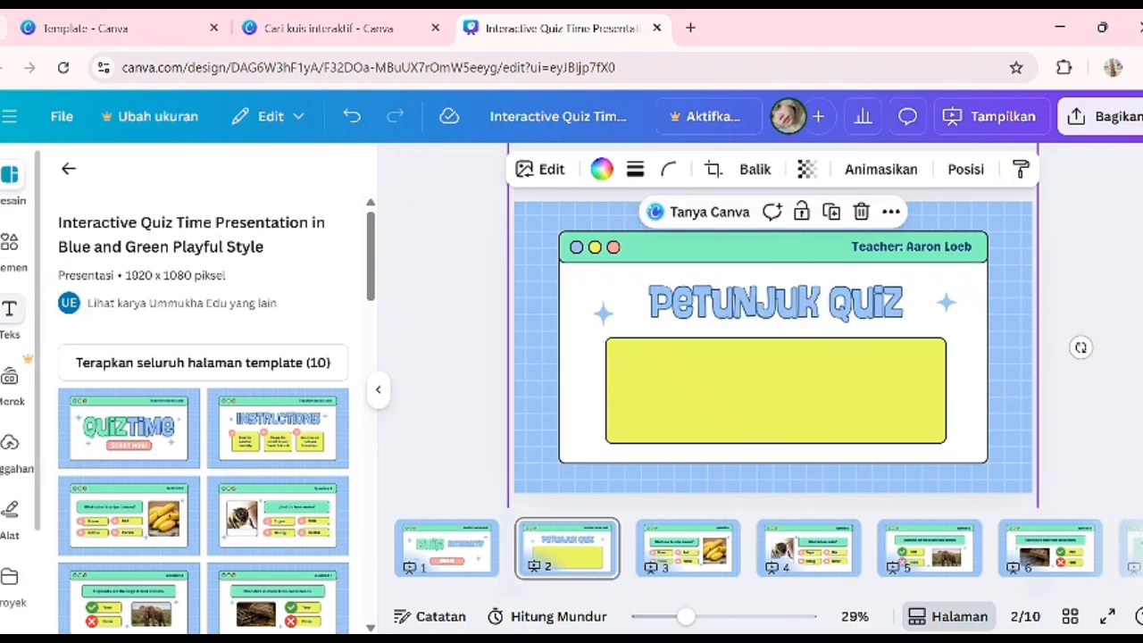
- Add a subheading on page 2 reading "Berdoalah terlebih dahulu sebelum mengerjakan! Kerjakan soal-soal dengan jawaban yang benar Baca dan Pahami petunjuk pengerjaan dengan baik dan teliti"
click(9, 309)
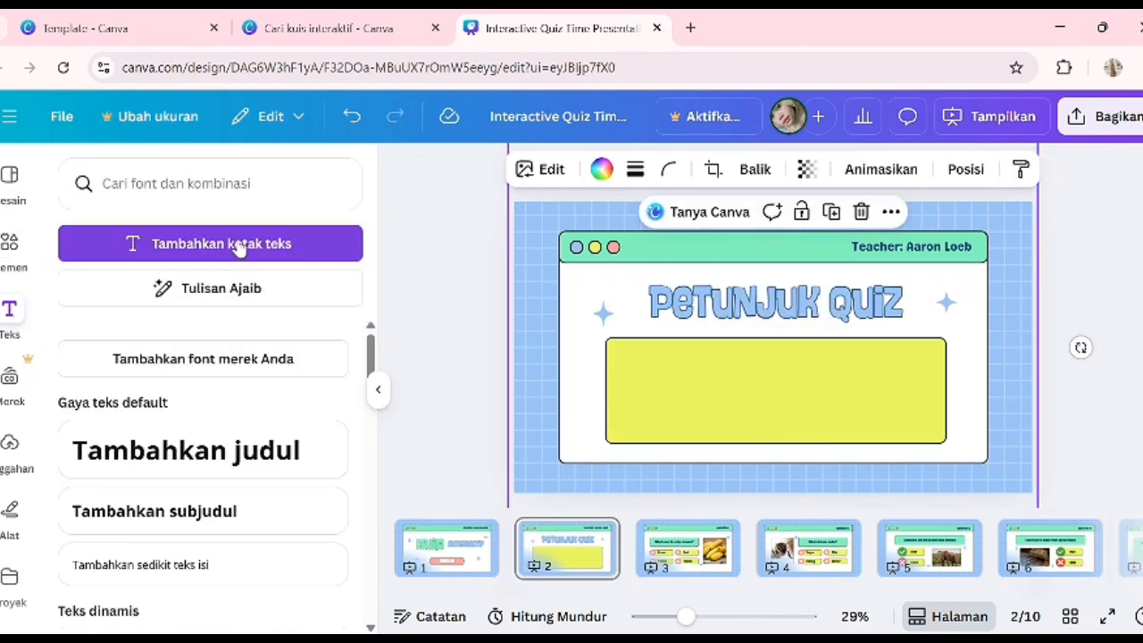
click(196, 510)
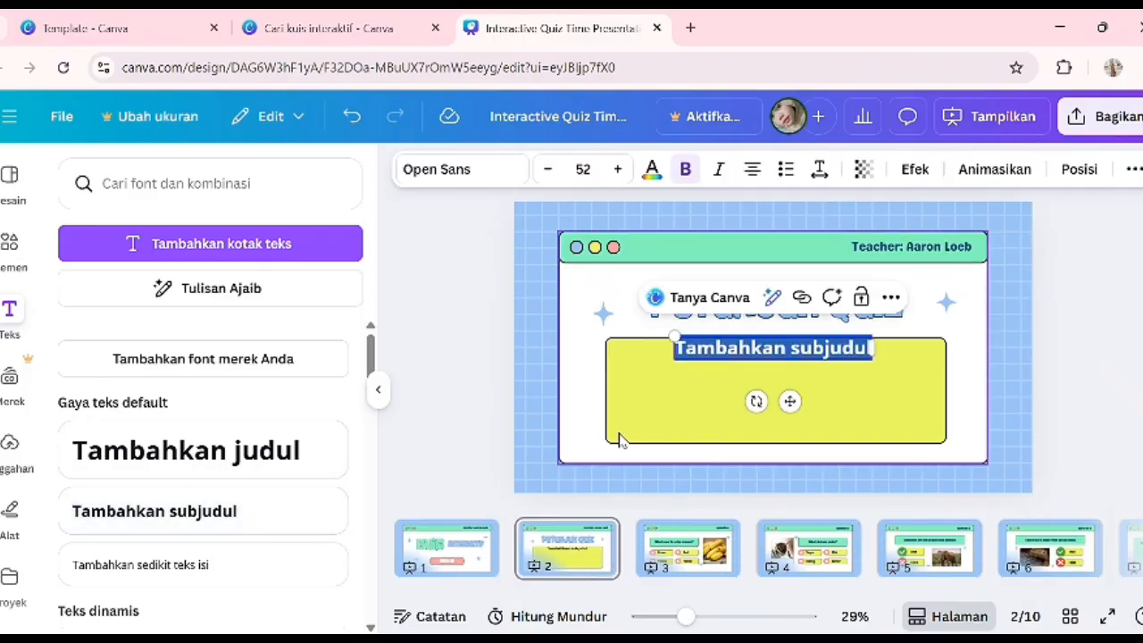
click(777, 348)
key(BackSpace)
key(BackSpace)
key(BackSpace)
key(BackSpace)
key(BackSpace)
key(BackSpace)
key(BackSpace)
key(BackSpace)
key(BackSpace)
key(BackSpace)
key(BackSpace)
key(BackSpace)
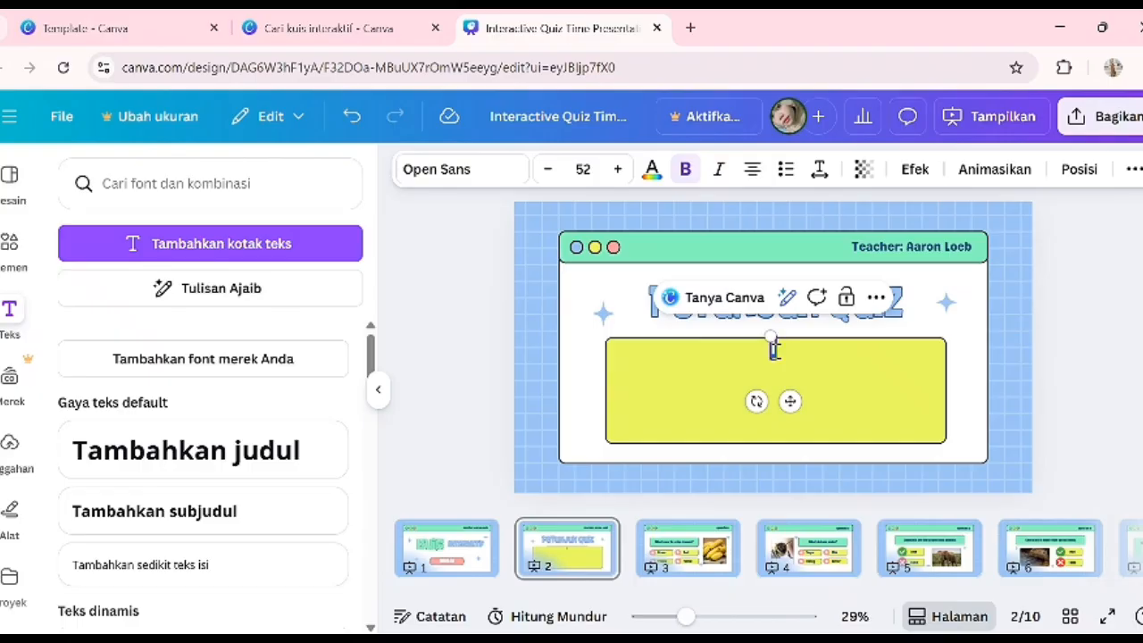
text(Berdoalah terlebih dahulu sebelum mengerjakan!  Kerjakan soal-soal dengan jawaban yang benar Baca dan Pahami petunjuk pengerjaan dengan baik dan teliti)
- Justify the instruction text, scale it down, and position it inside the yellow box on page 2
drag(1036, 466, 995, 390)
click(753, 169)
click(839, 396)
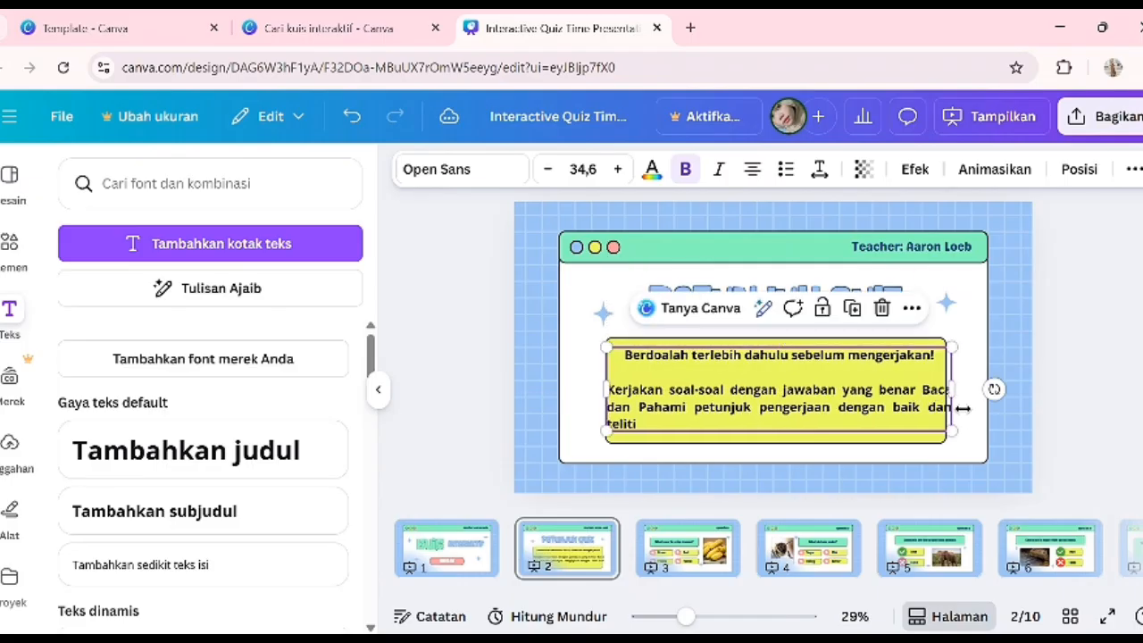
drag(983, 451, 949, 439)
drag(804, 384, 867, 401)
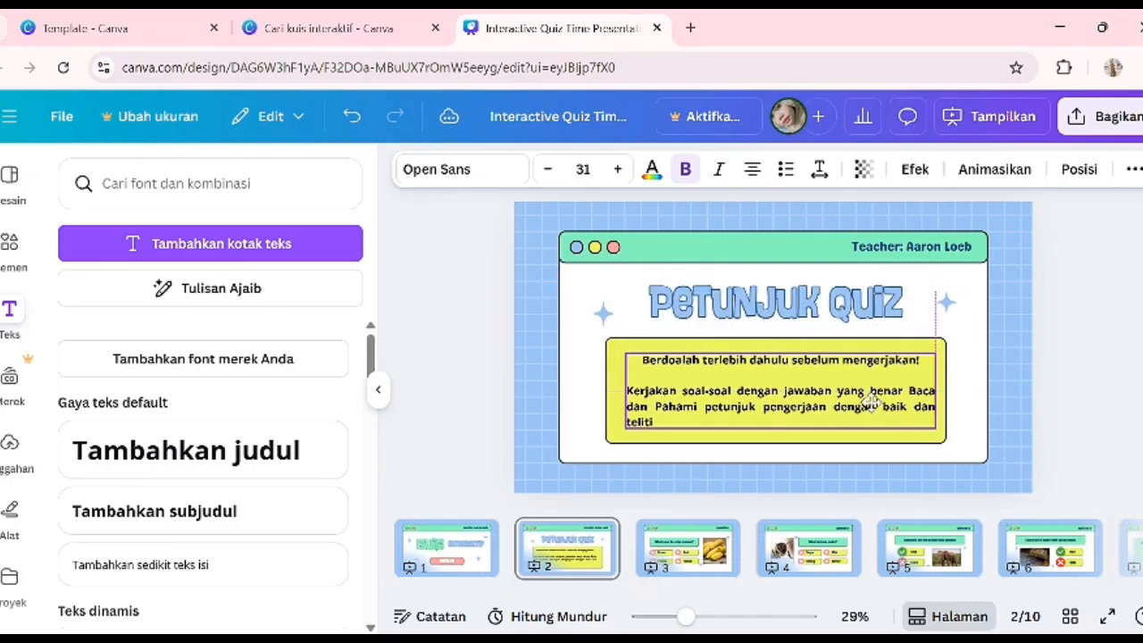
- Set the instruction text's font size to 40 and narrow its text box
click(583, 170)
text(40)
key(Return)
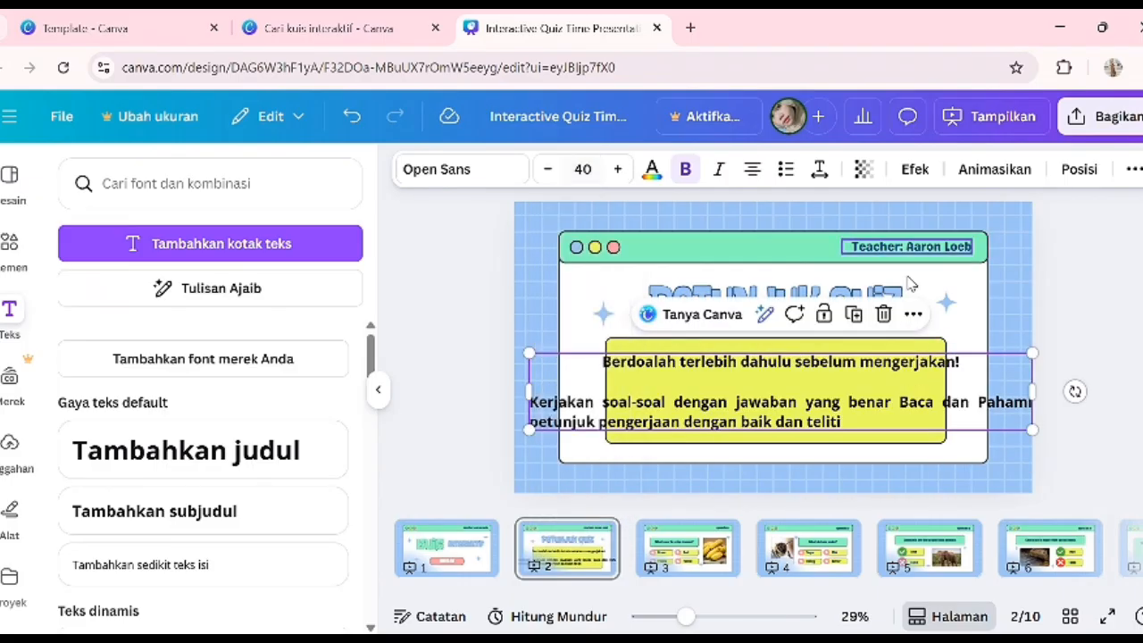
drag(1032, 384, 911, 388)
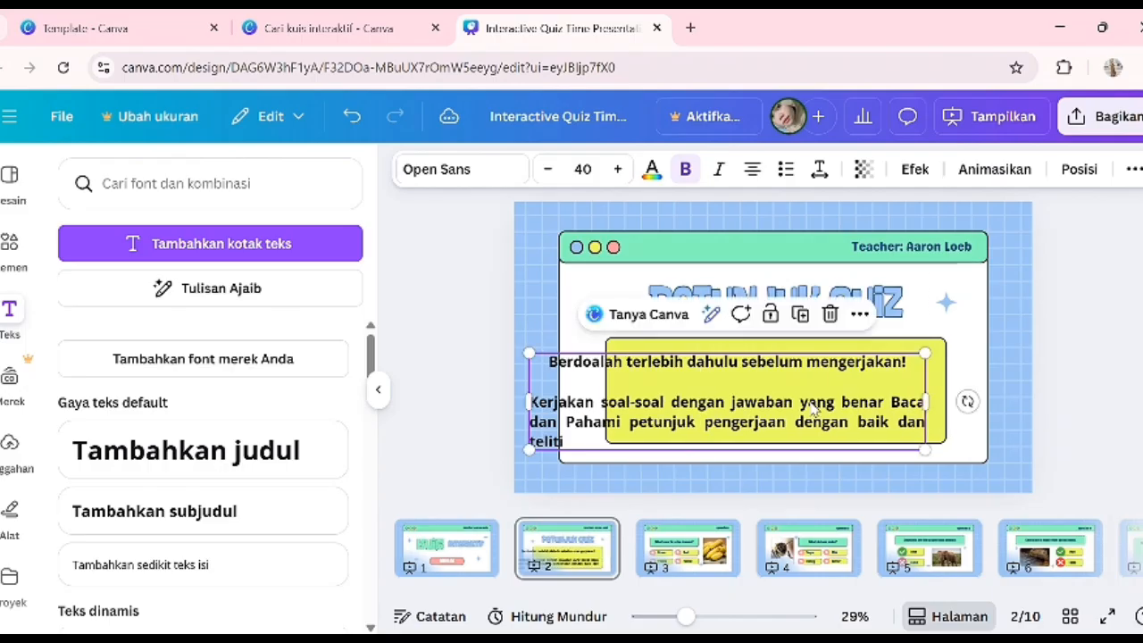
- Change the instruction text's font to Genty Sans and its color to the document's dark blue
click(465, 170)
click(225, 423)
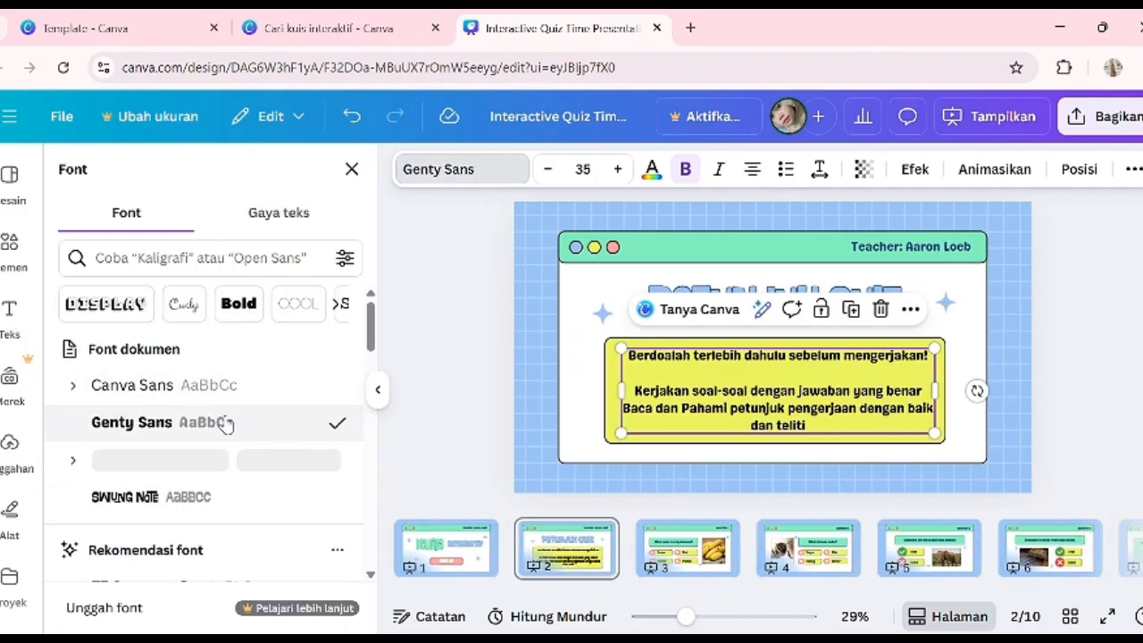
click(652, 169)
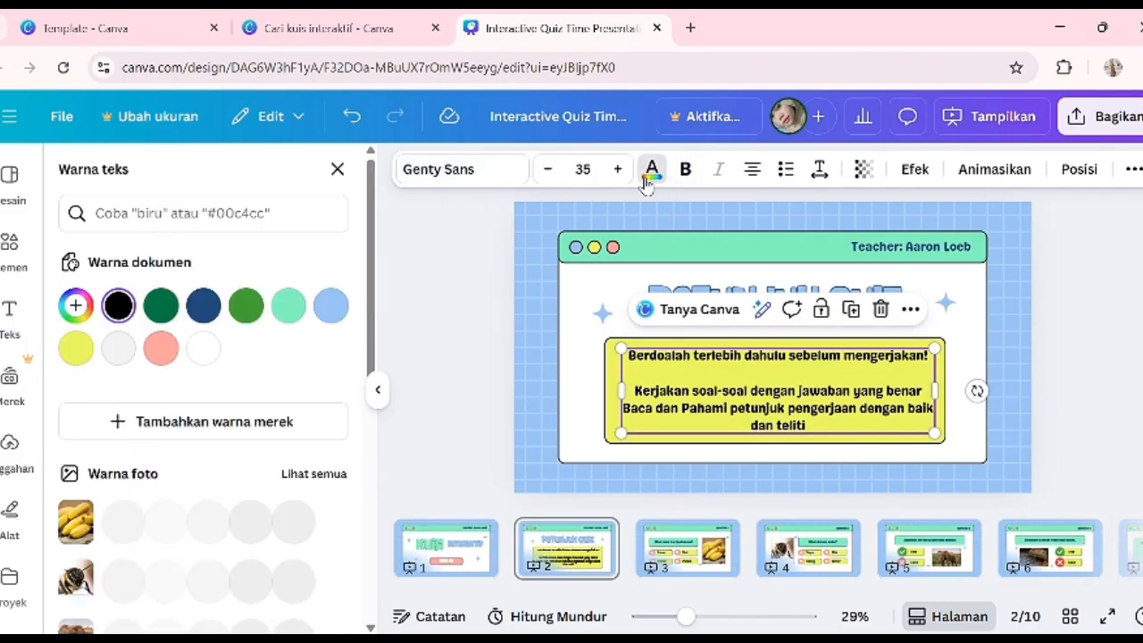
click(204, 305)
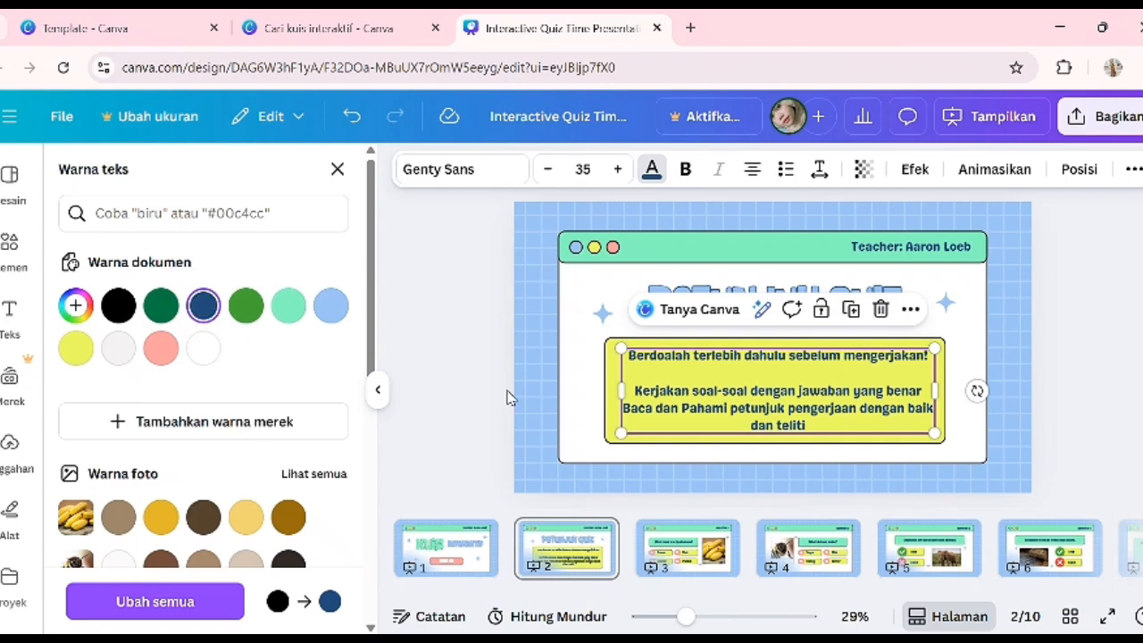
click(480, 354)
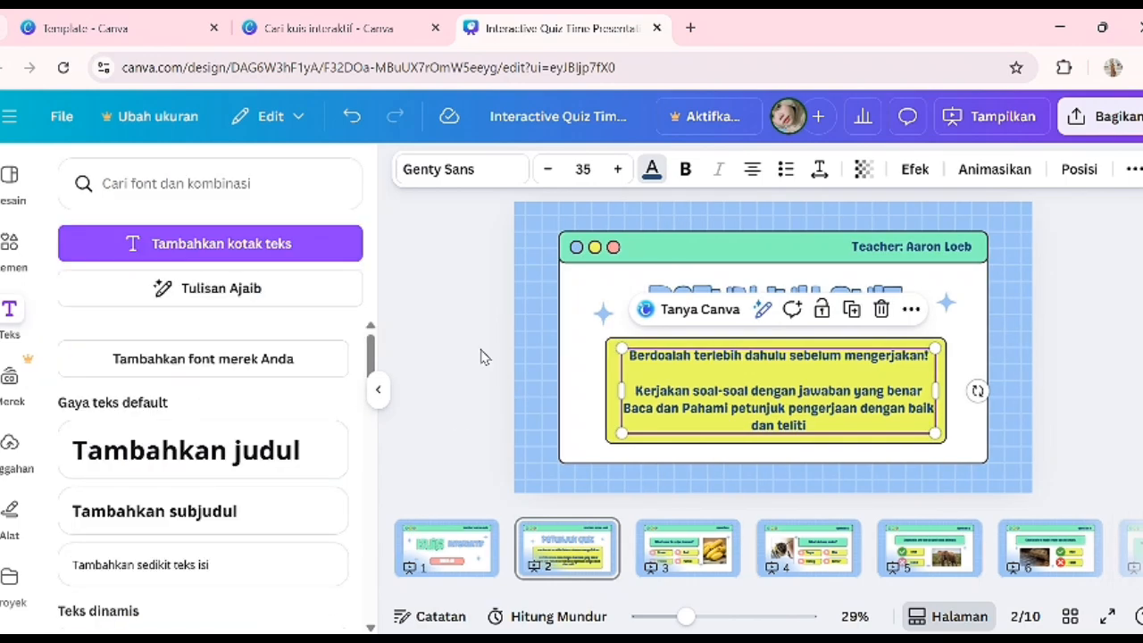
- Delete the banana photo on page 3 together with its picture frame
click(695, 530)
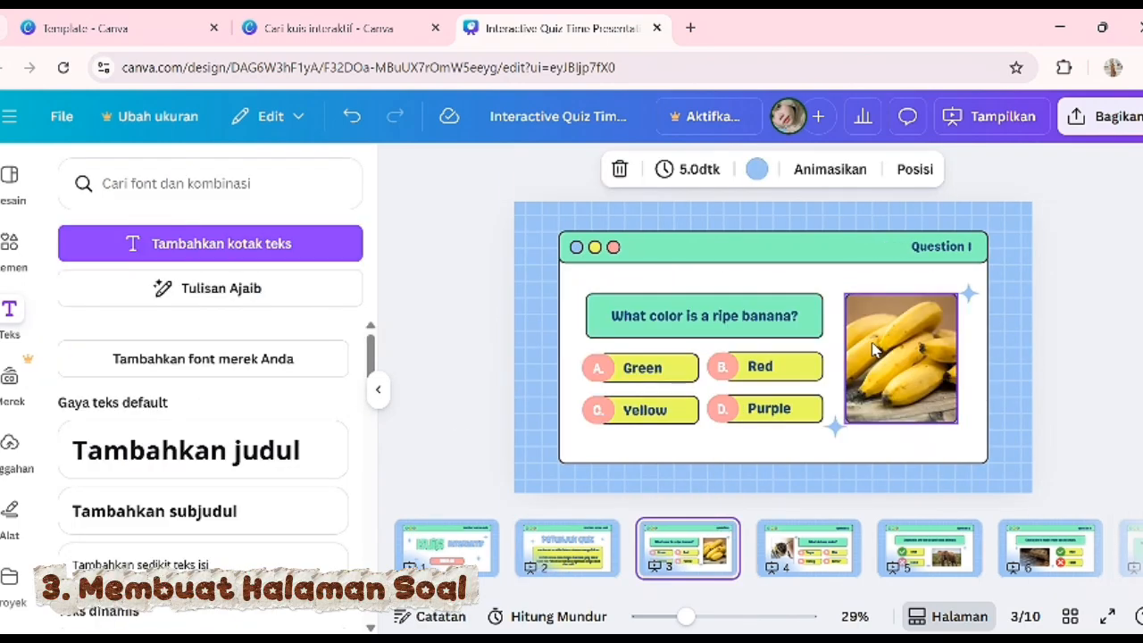
click(898, 359)
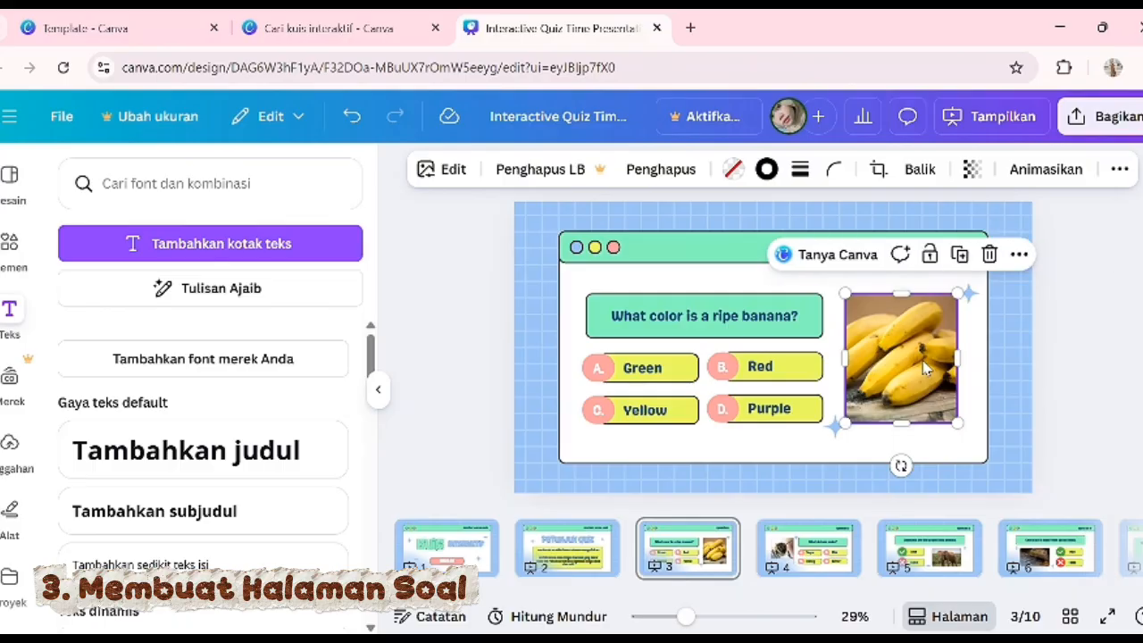
click(990, 256)
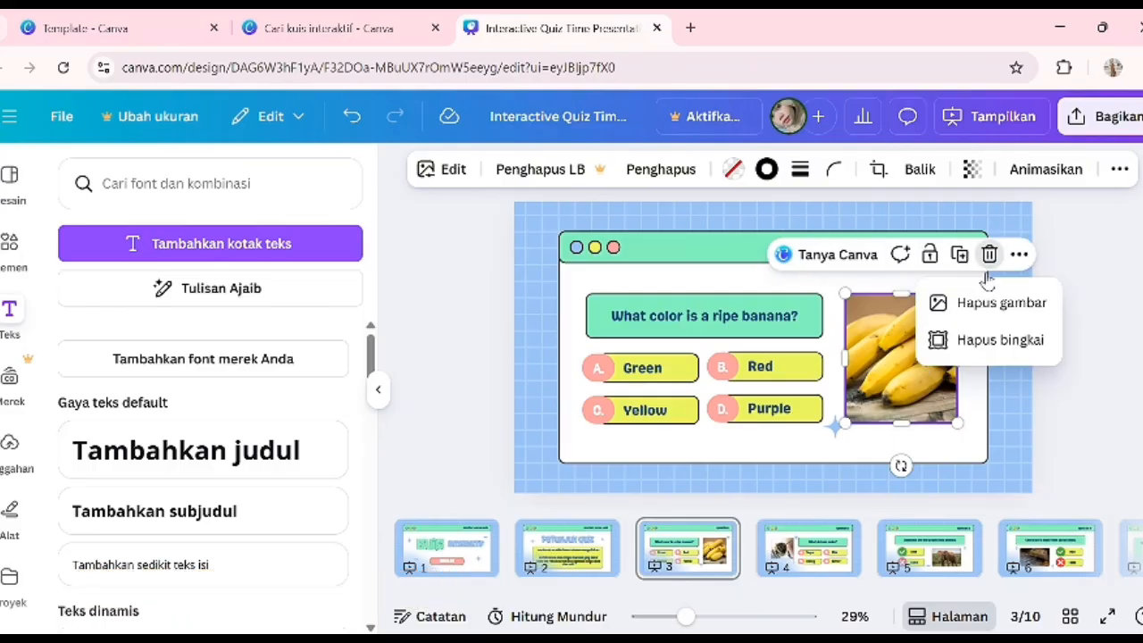
click(980, 303)
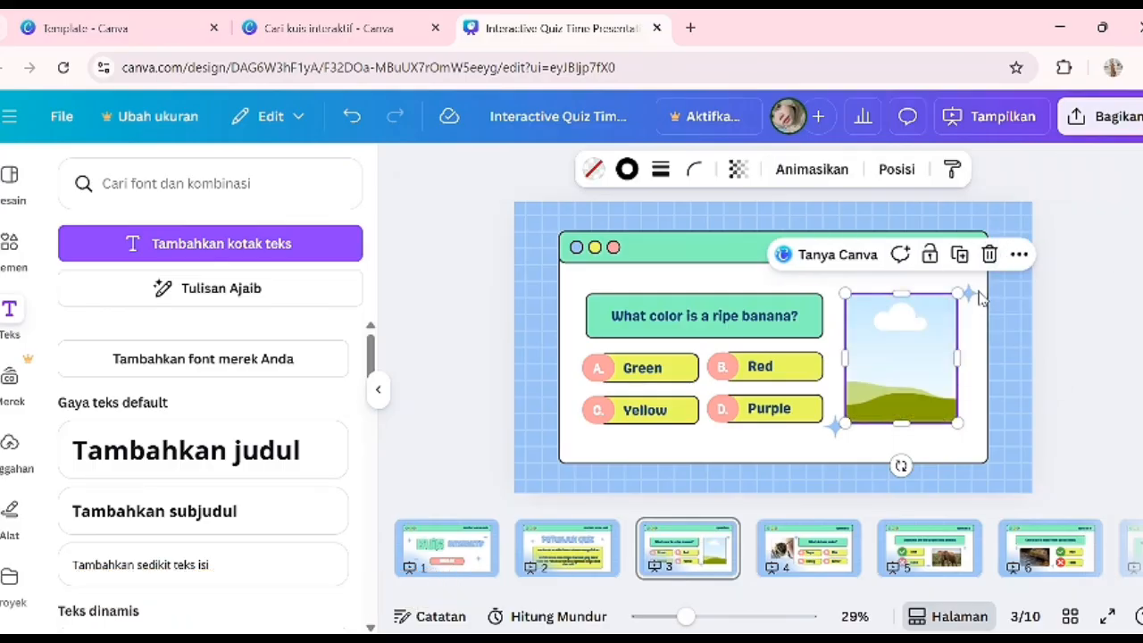
click(989, 256)
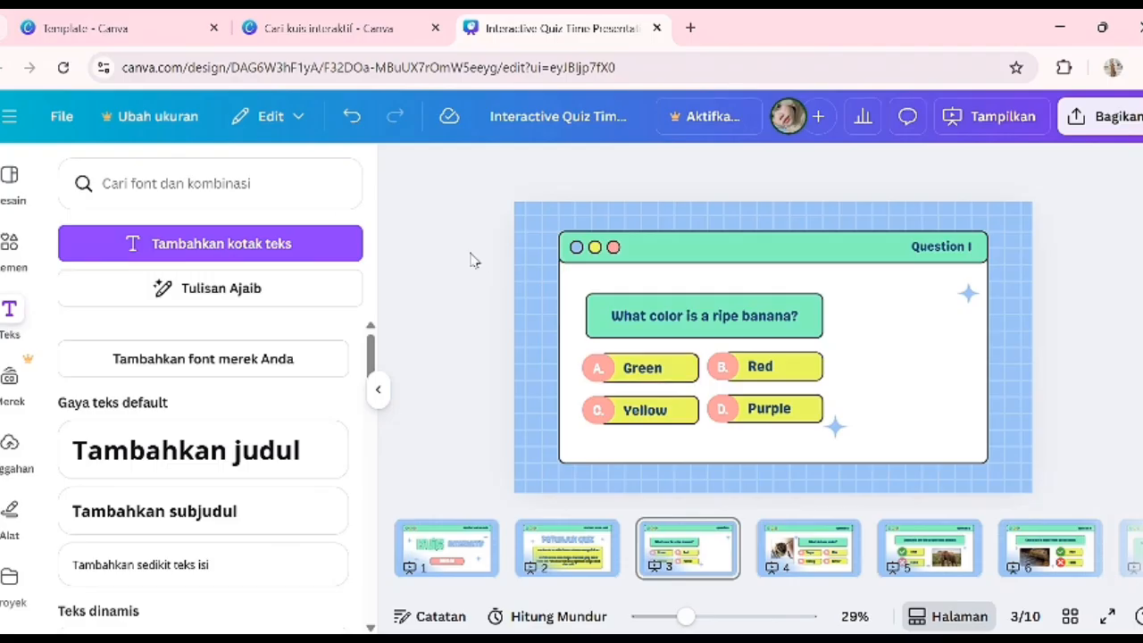
- Search the elements for "badak" and list all matching graphics
click(22, 250)
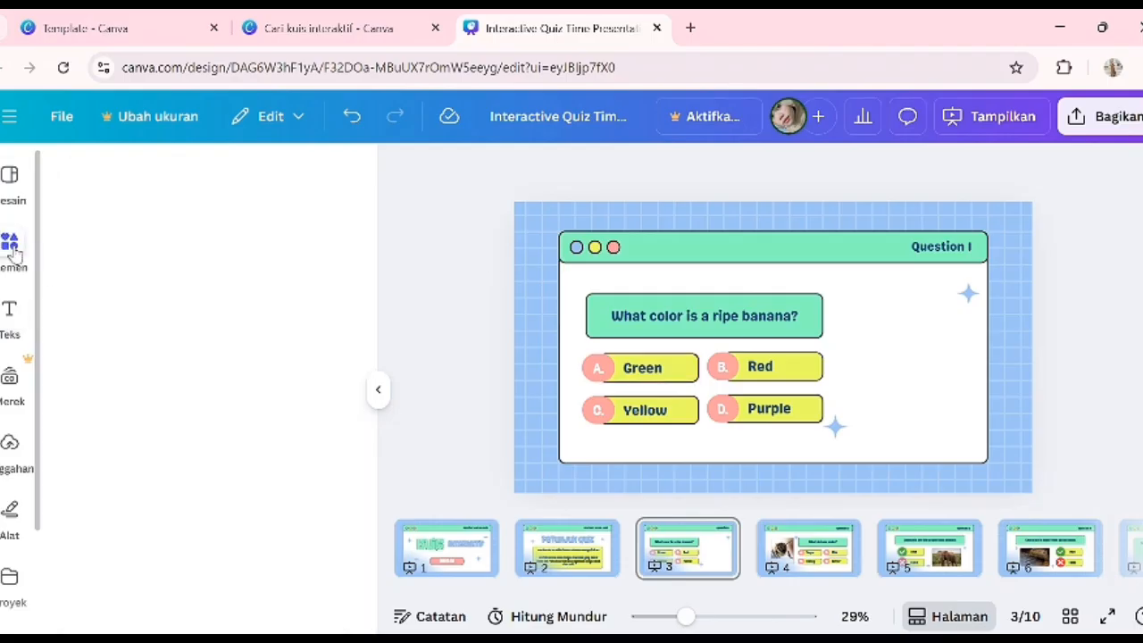
text(badak)
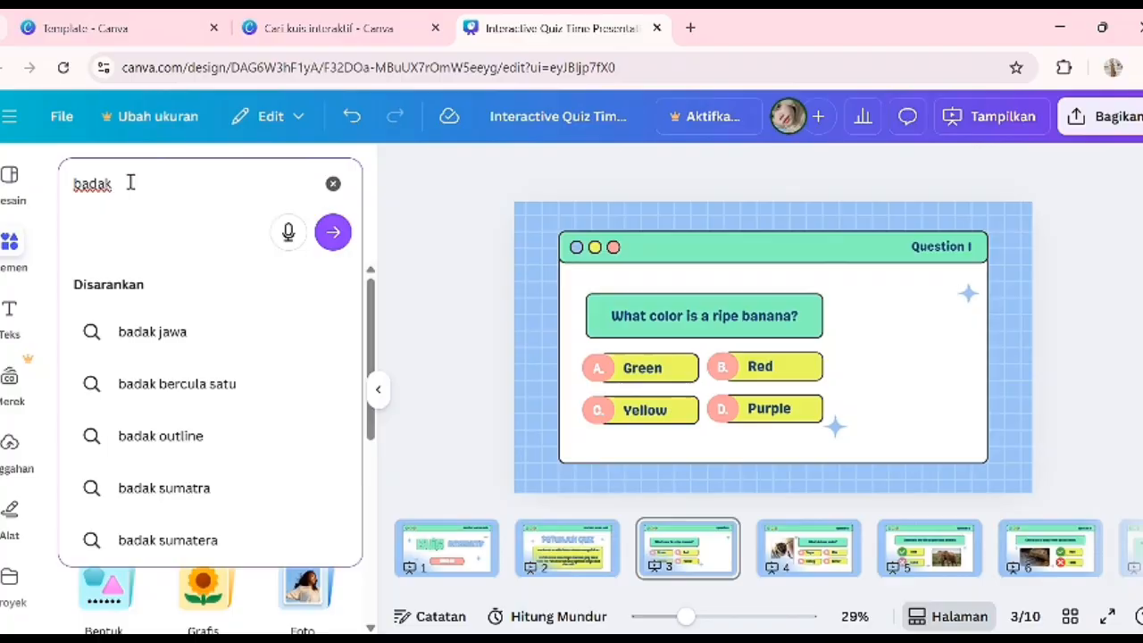
key(Return)
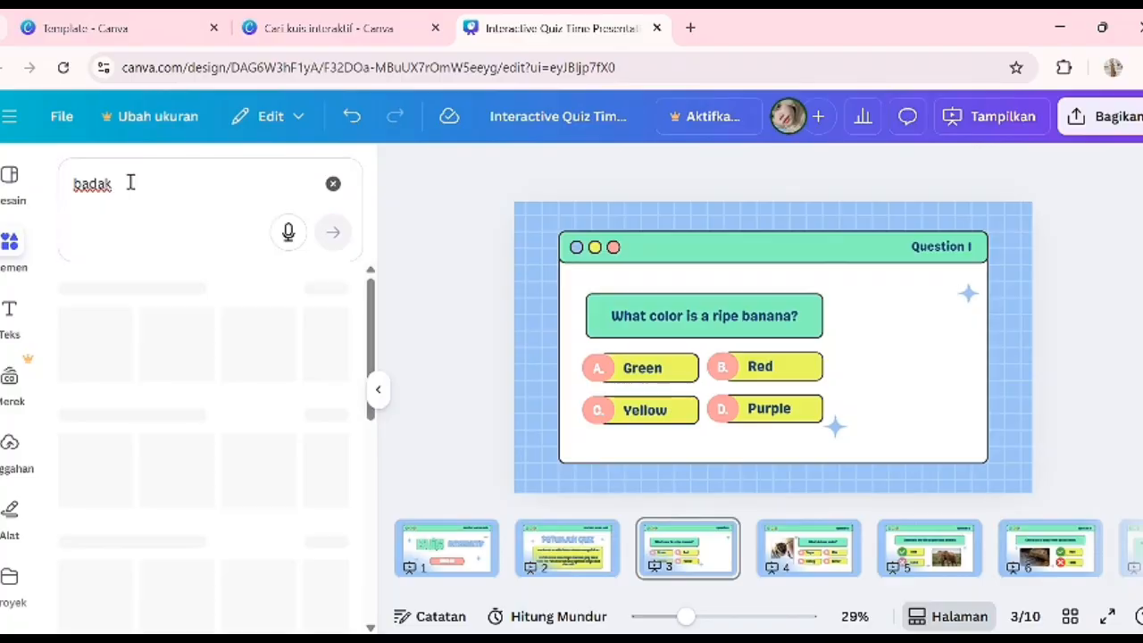
scroll(329, 366, down, 3)
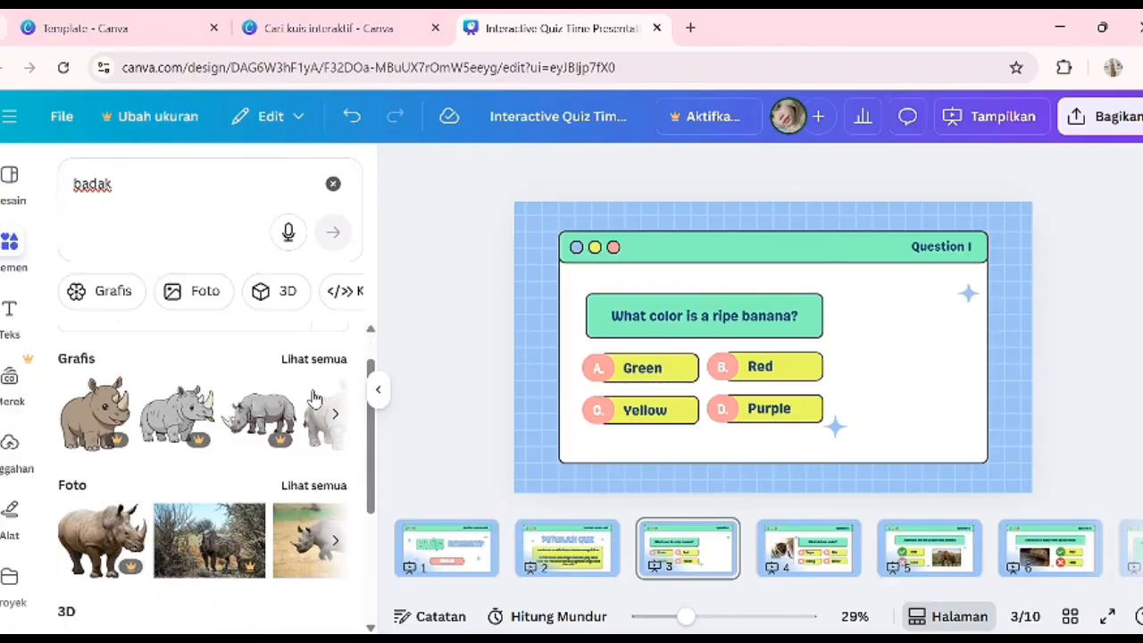
scroll(313, 396, up, 1)
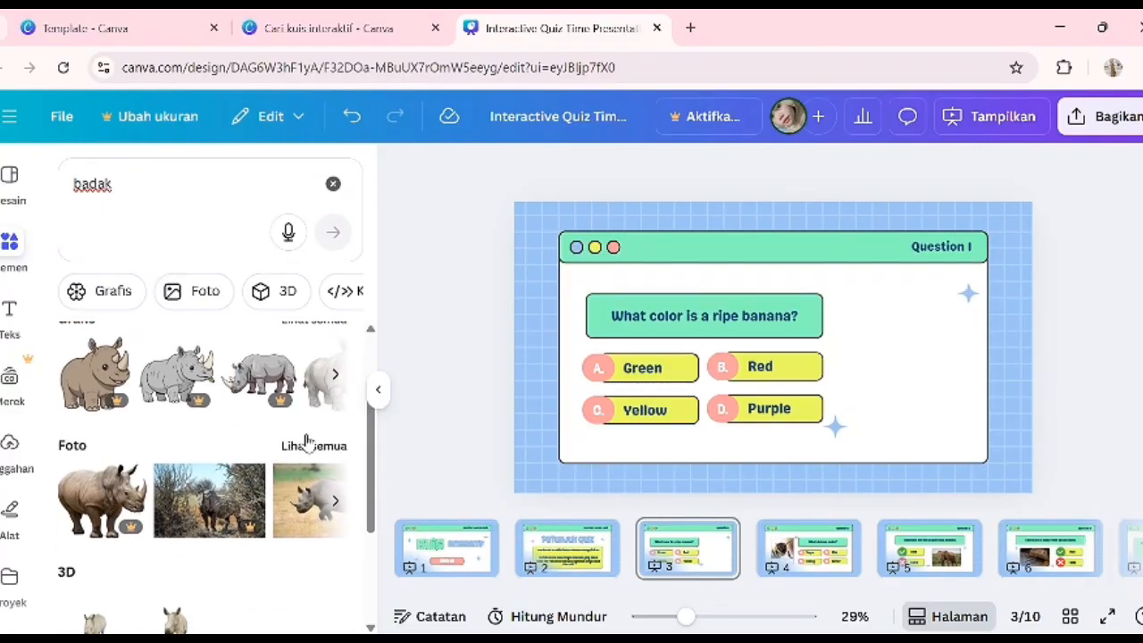
scroll(313, 375, up, 1)
scroll(303, 393, down, 1)
scroll(298, 386, up, 2)
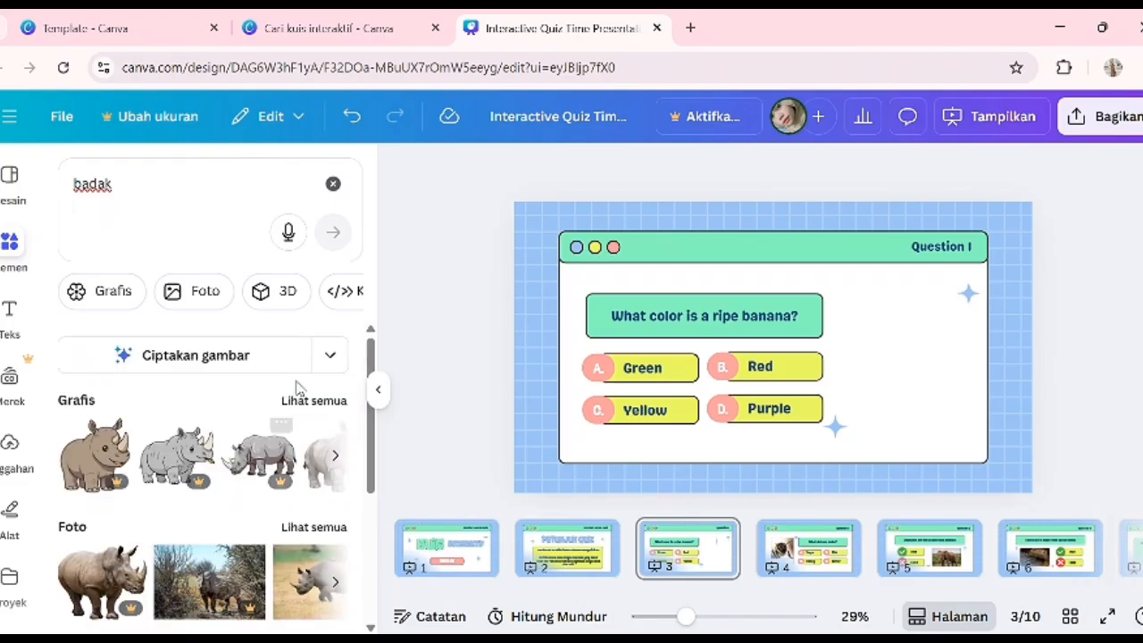
click(297, 400)
- Add the dark grey walking rhino graphic to page 3 and place it in the empty area beside the question and answers
scroll(238, 433, down, 3)
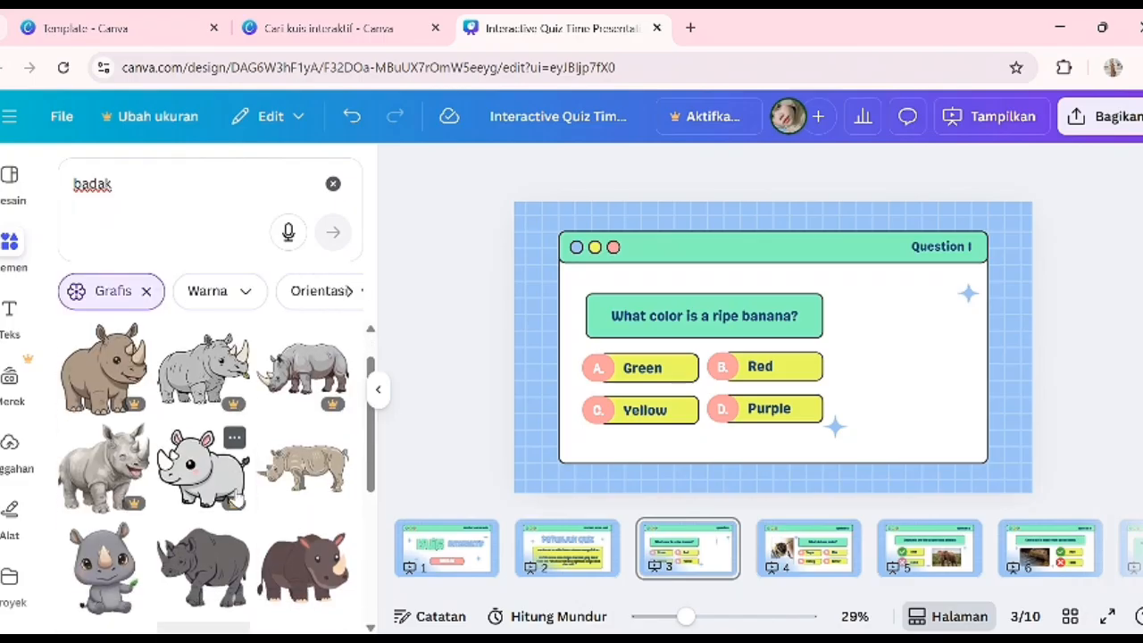
scroll(238, 495, down, 3)
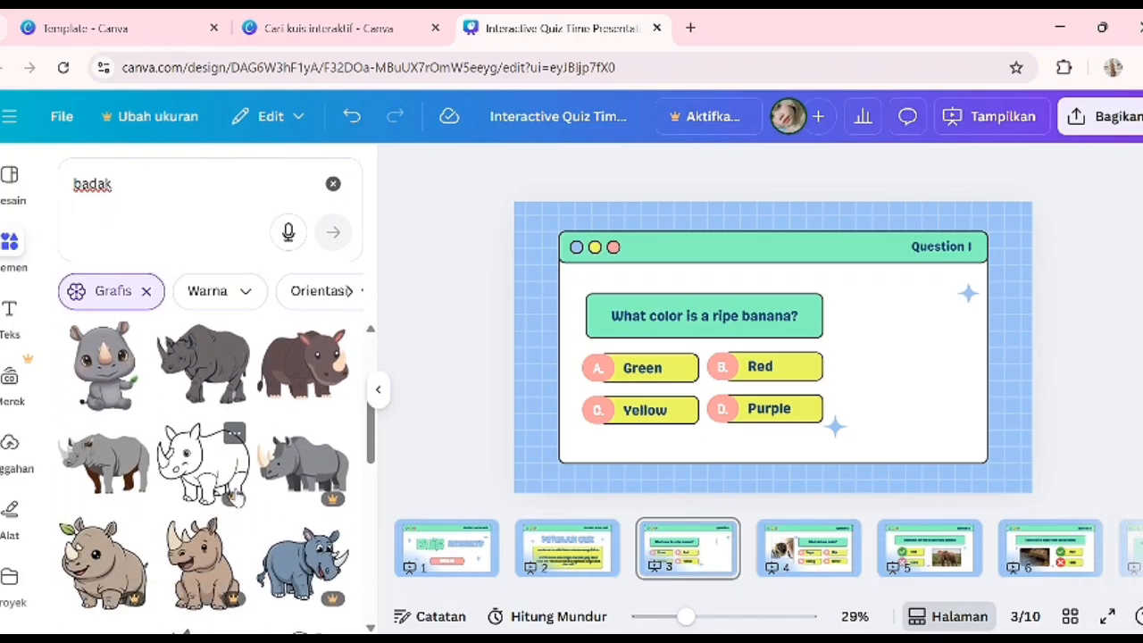
click(206, 407)
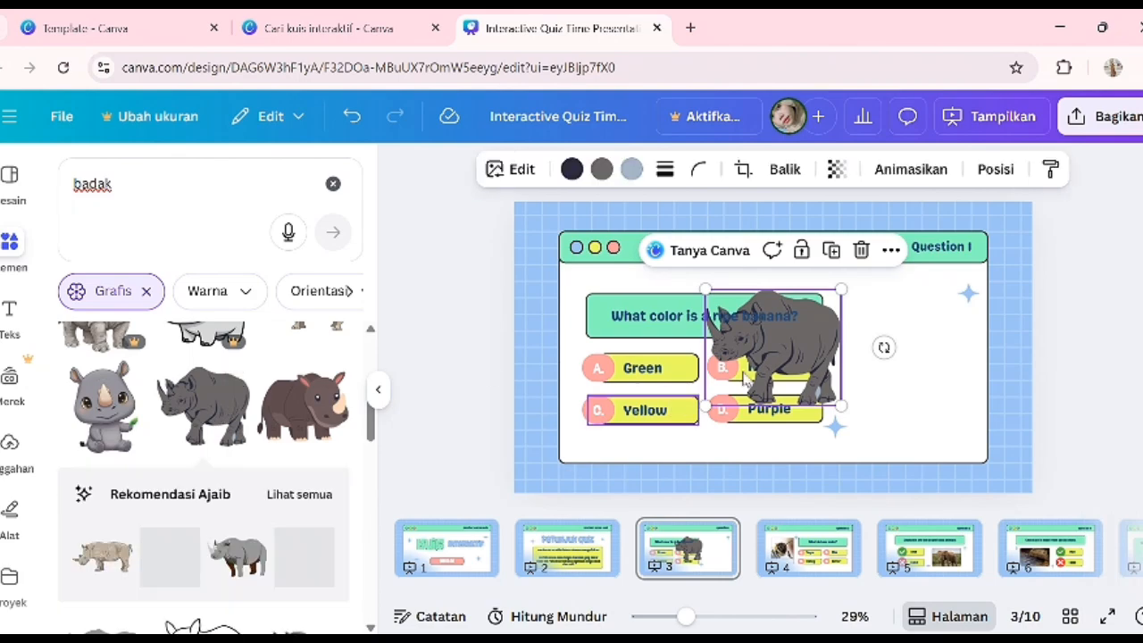
drag(770, 349, 916, 362)
click(1113, 387)
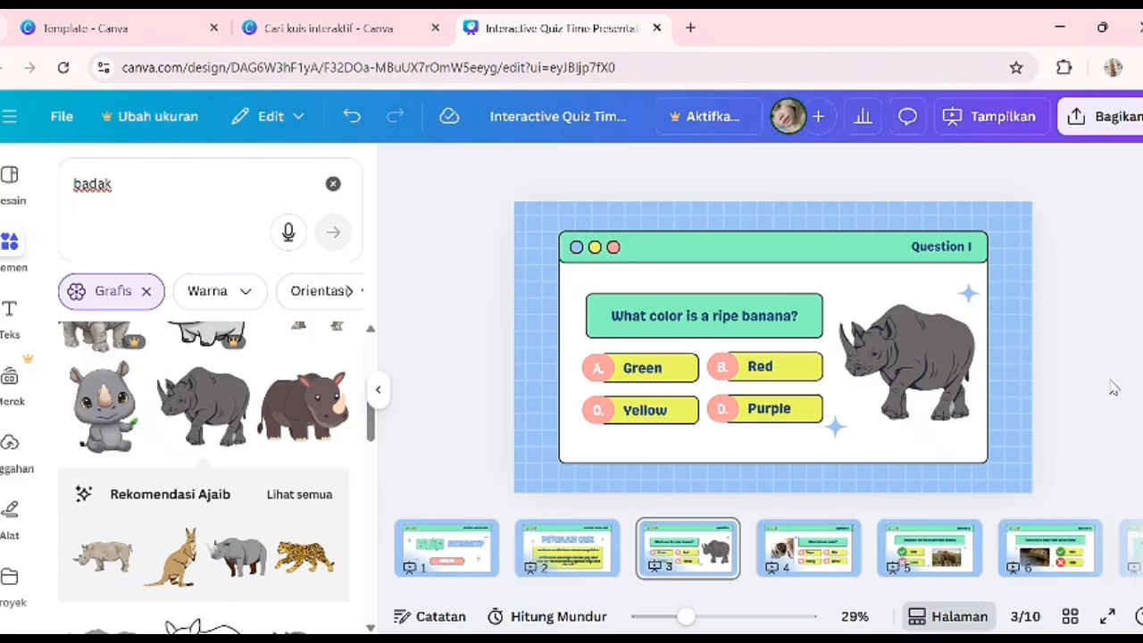
- Replace the question on page 3 with "Apa nama hean pada gambar di samping?" and move it up to fit inside the green box
click(737, 310)
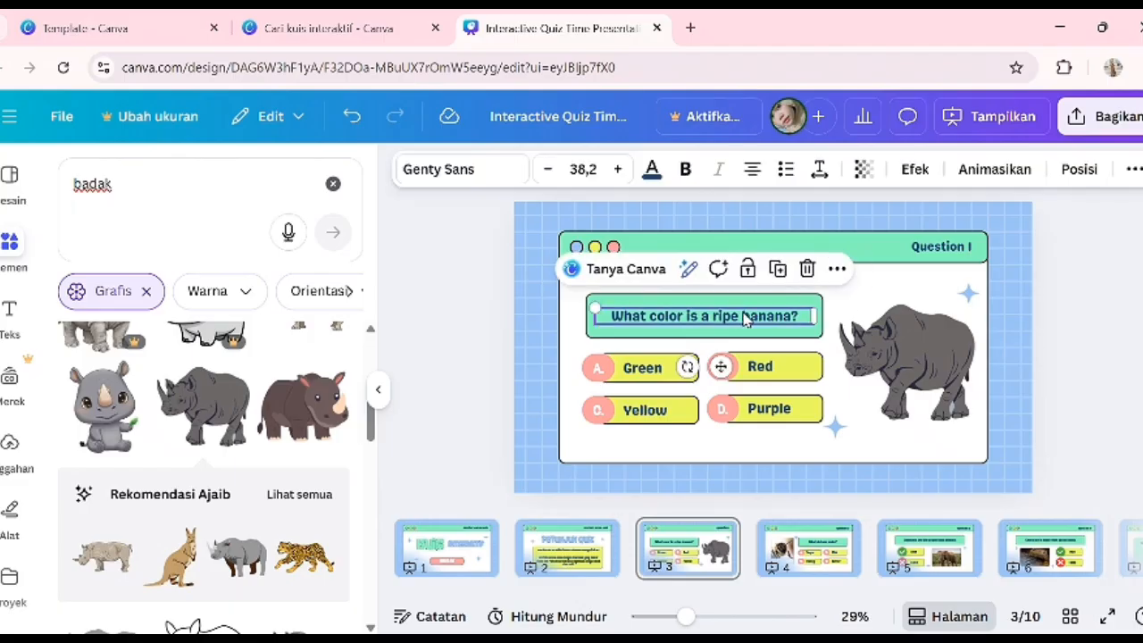
double_click(746, 318)
text(Apa)
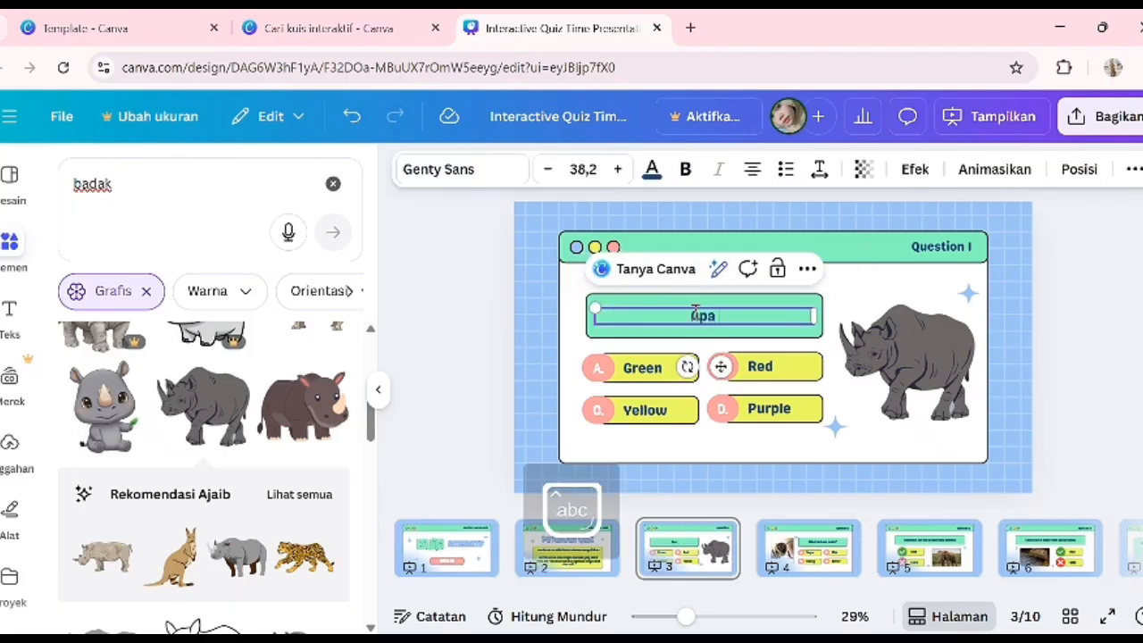
text( nama hean pad)
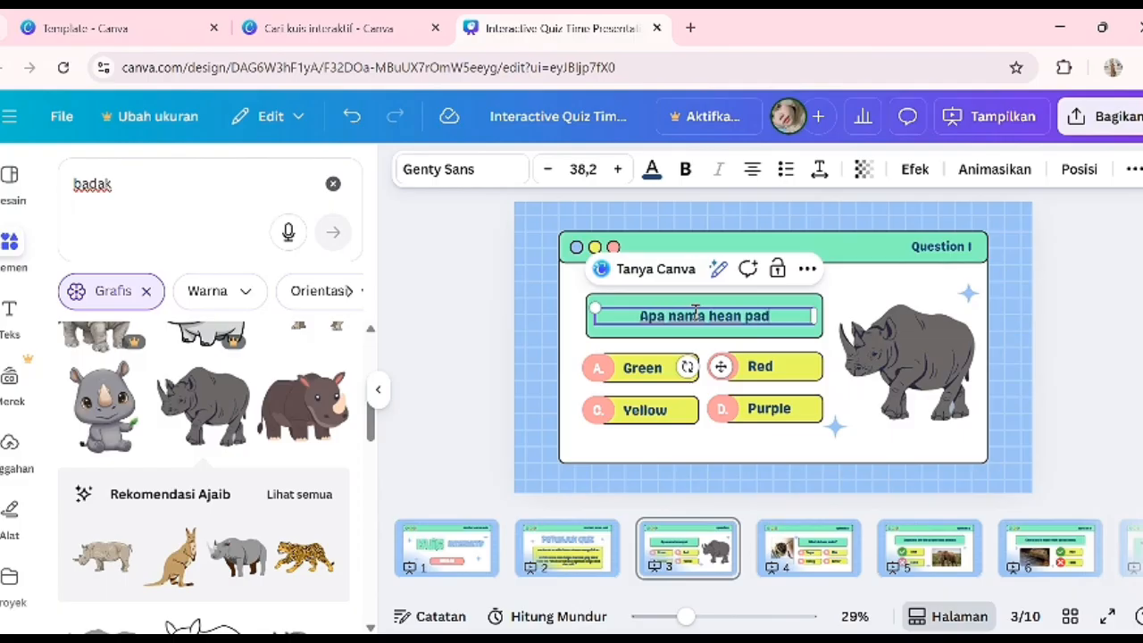
text(a gambar di s)
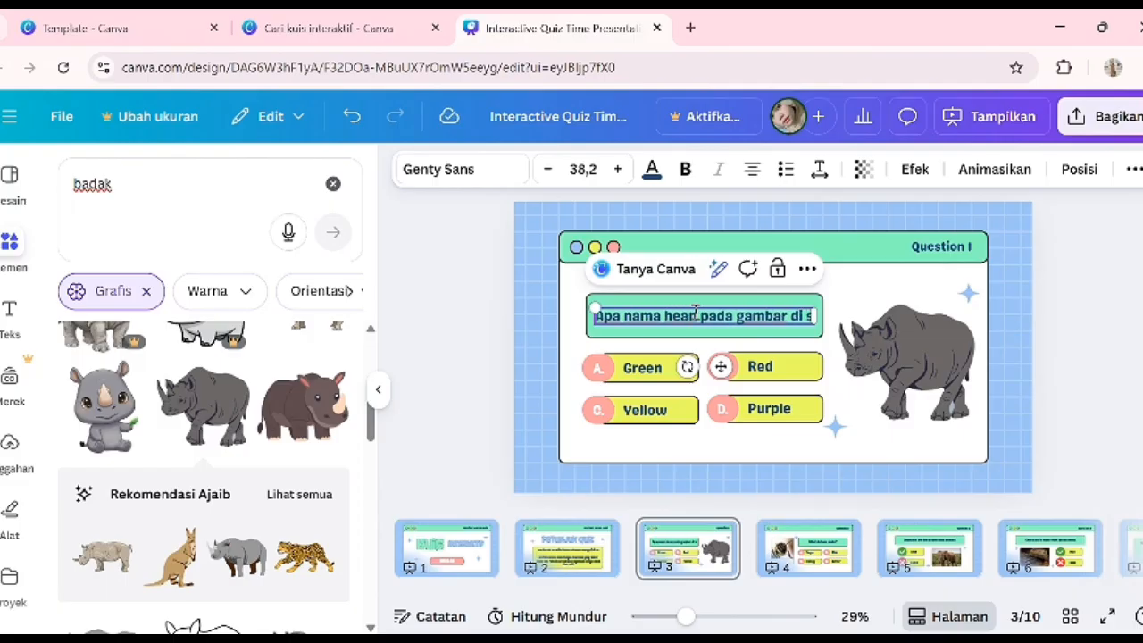
text(amping?)
click(882, 295)
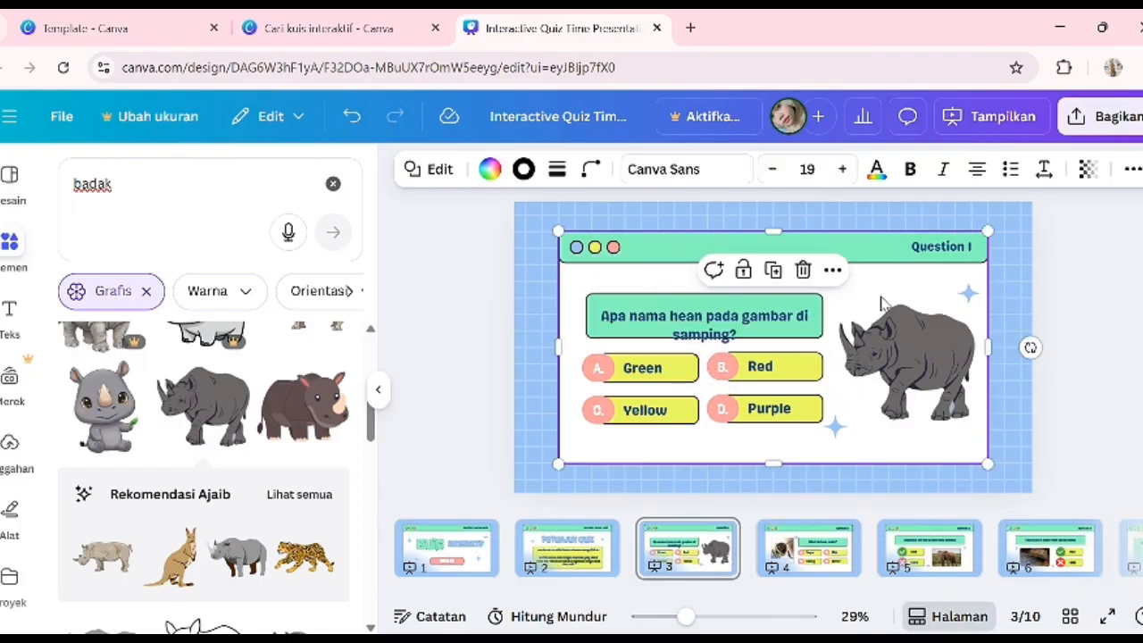
click(757, 316)
drag(757, 316, 757, 306)
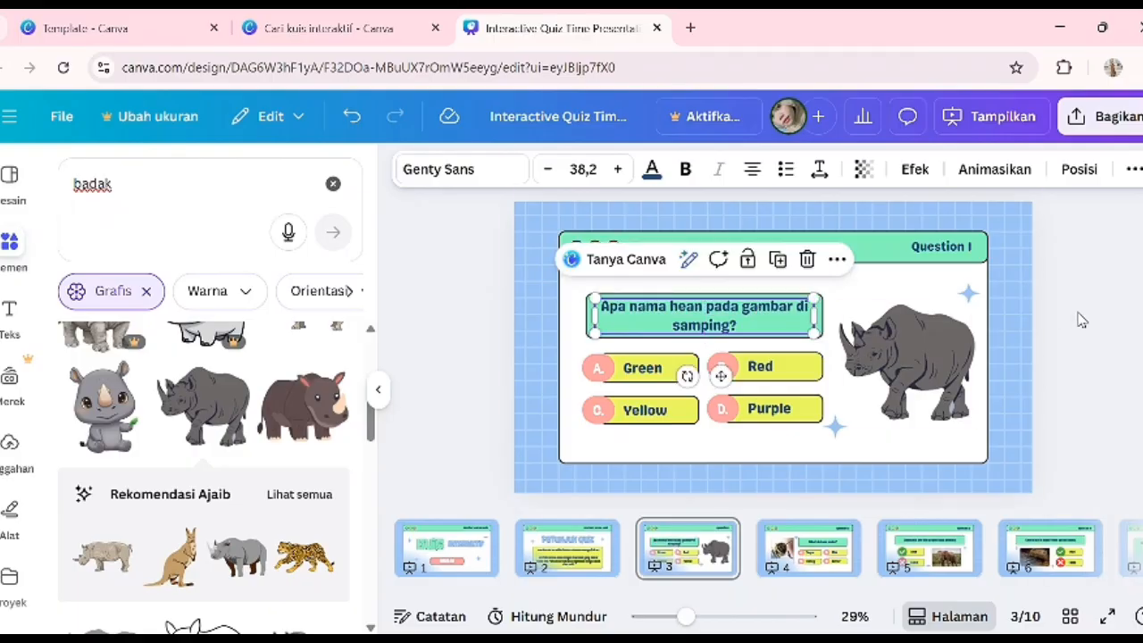
key(Escape)
- Replace answer option C on page 3 with "Badak" and option B with "Ayam"
click(652, 409)
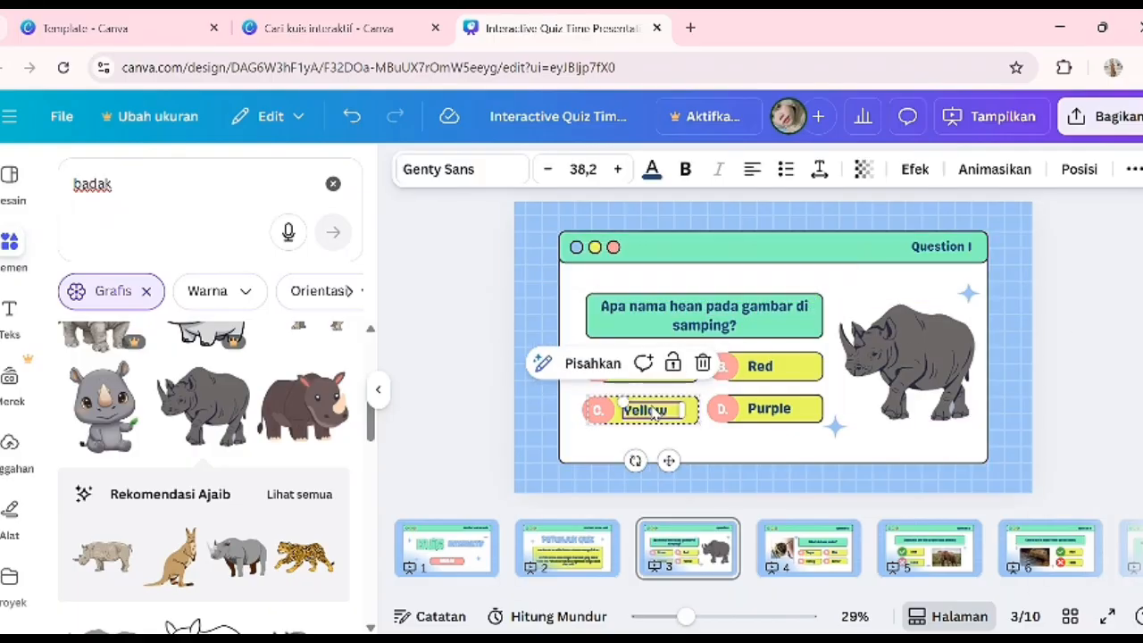
double_click(652, 409)
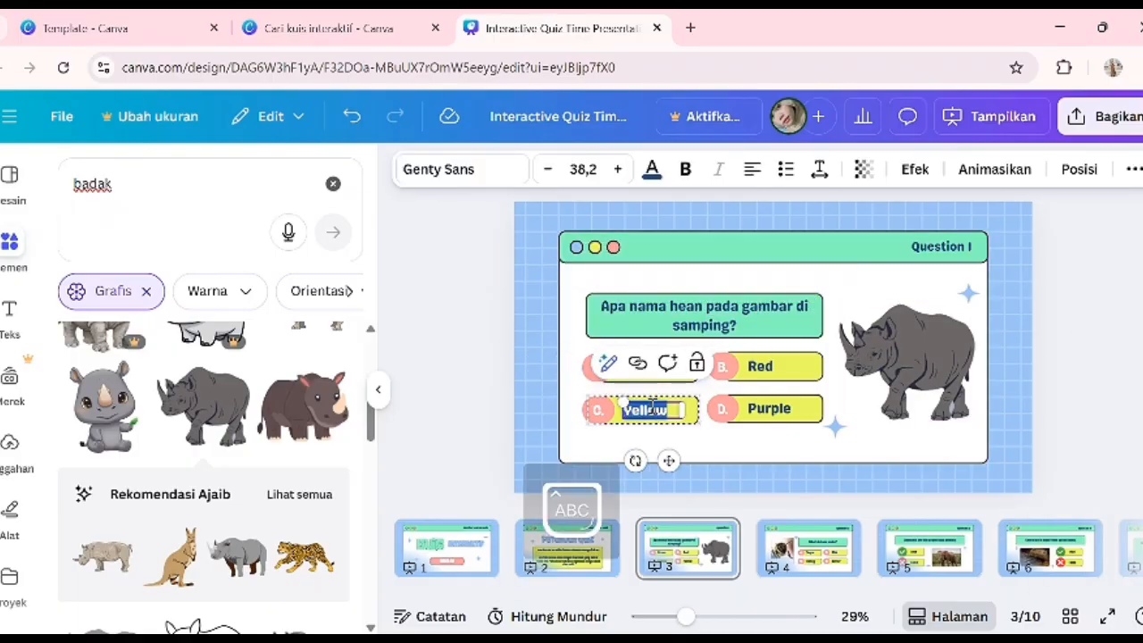
text(Badak)
click(774, 370)
double_click(768, 366)
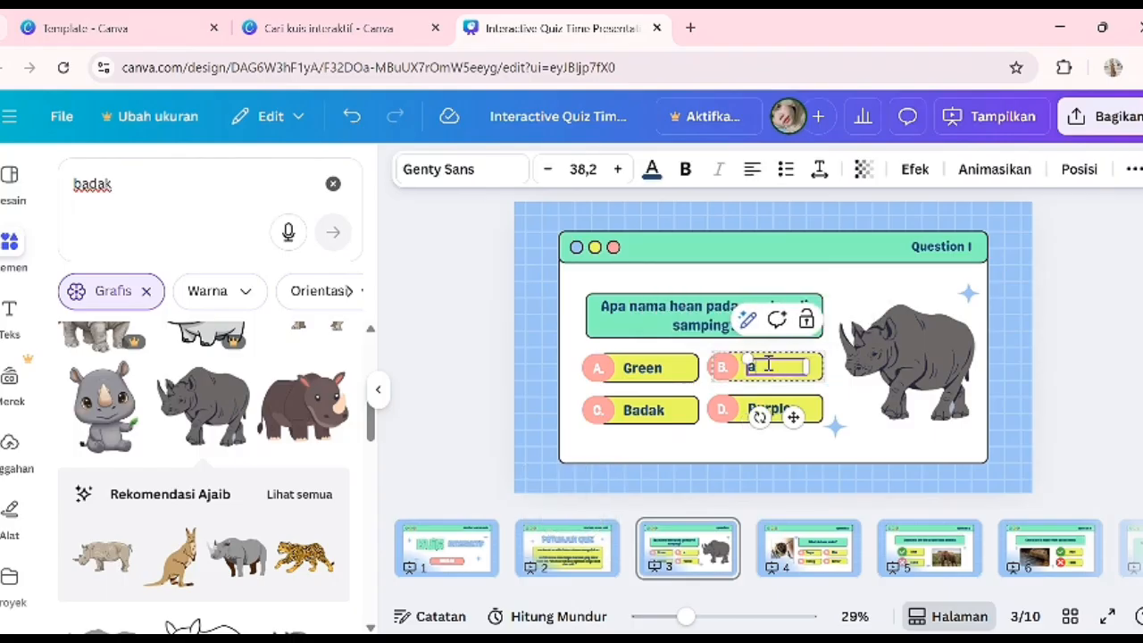
text(Ayam)
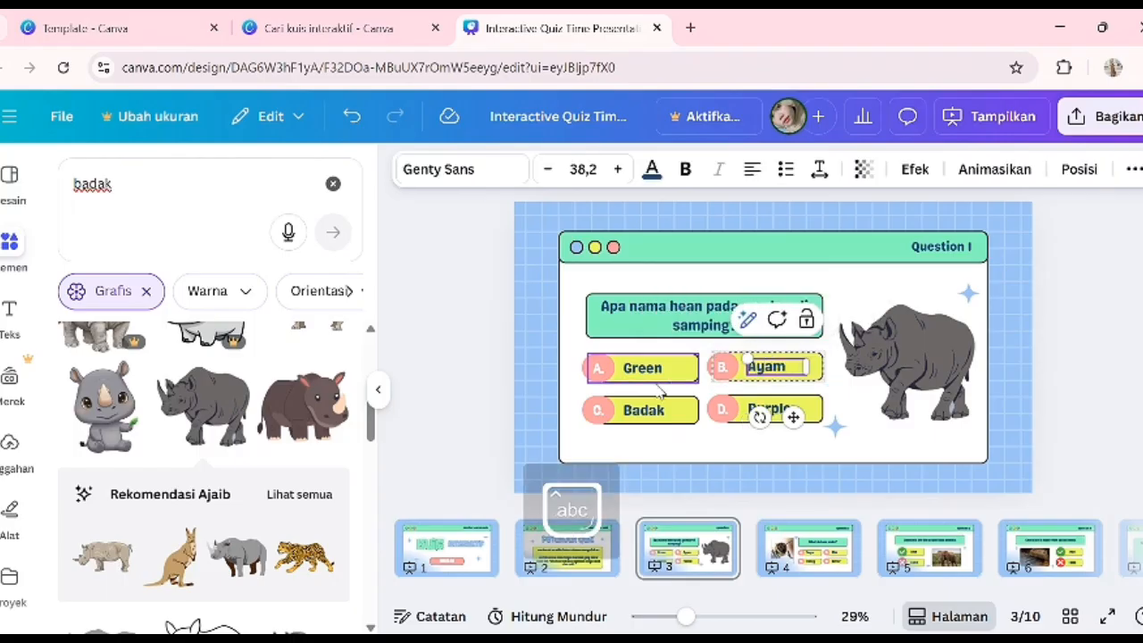
- Replace answer option A on page 3 with "Cicak" and option D with "Bebek"
click(643, 368)
double_click(643, 367)
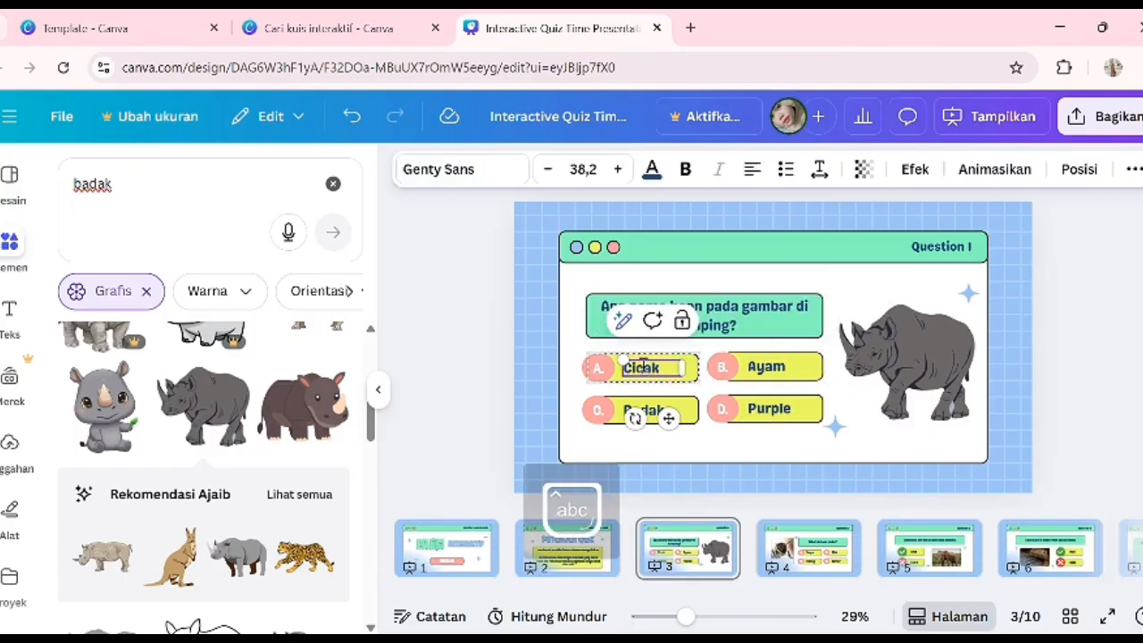
text(Cicak)
click(748, 407)
double_click(749, 406)
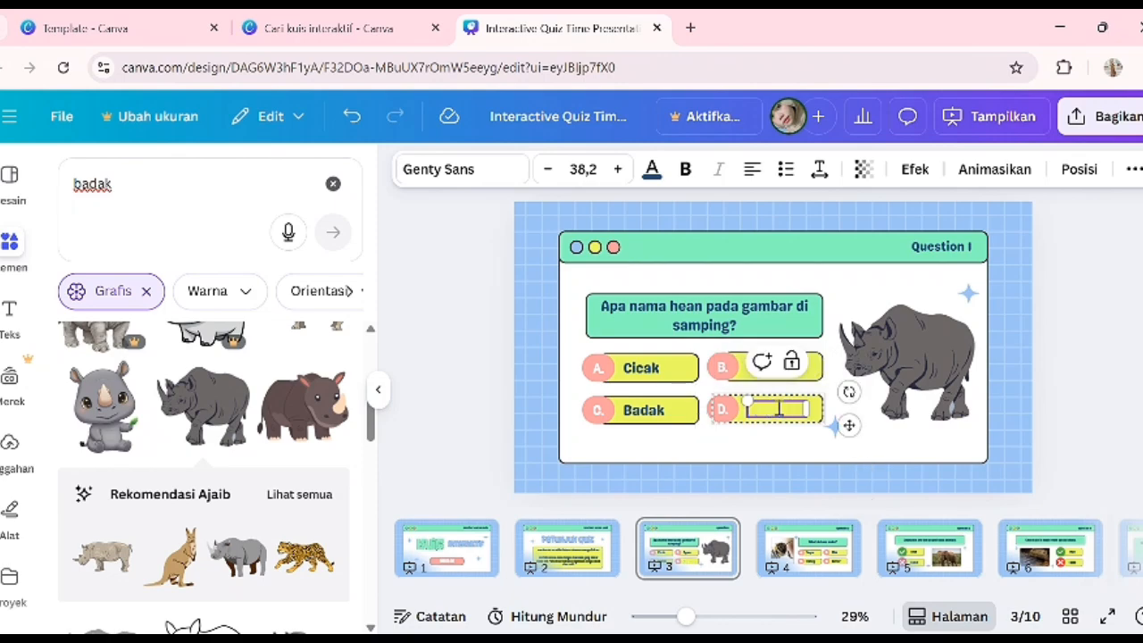
text(Bebek)
click(1138, 344)
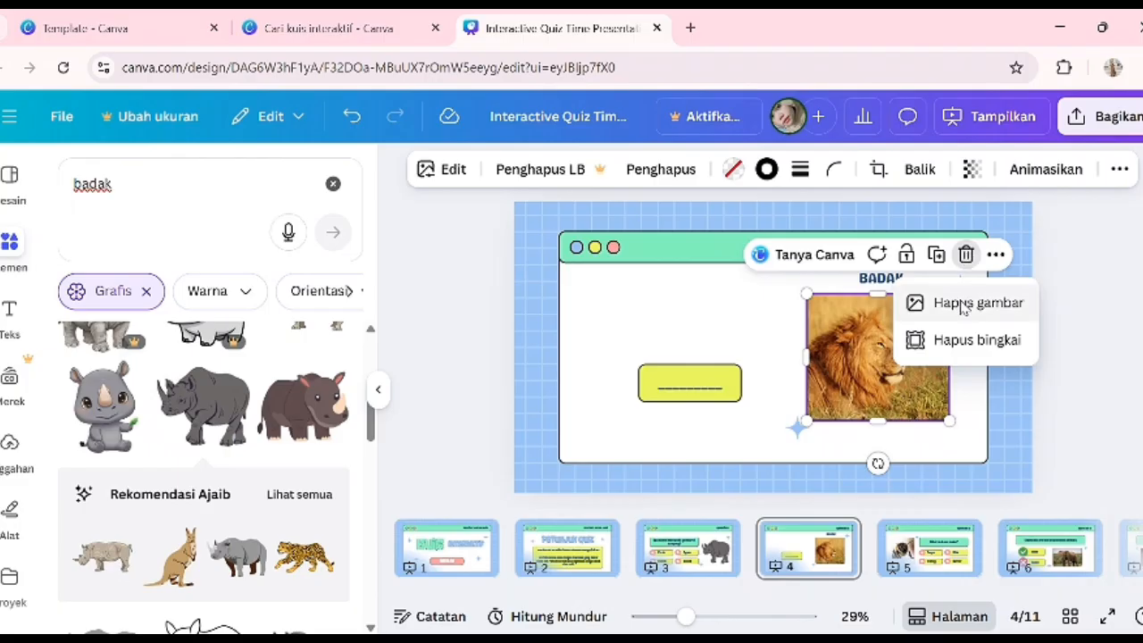
- Delete the lion photo and its frame on page 4 and put the dark grey rhino graphic in its place under the BADAK heading
click(952, 302)
click(967, 255)
click(202, 404)
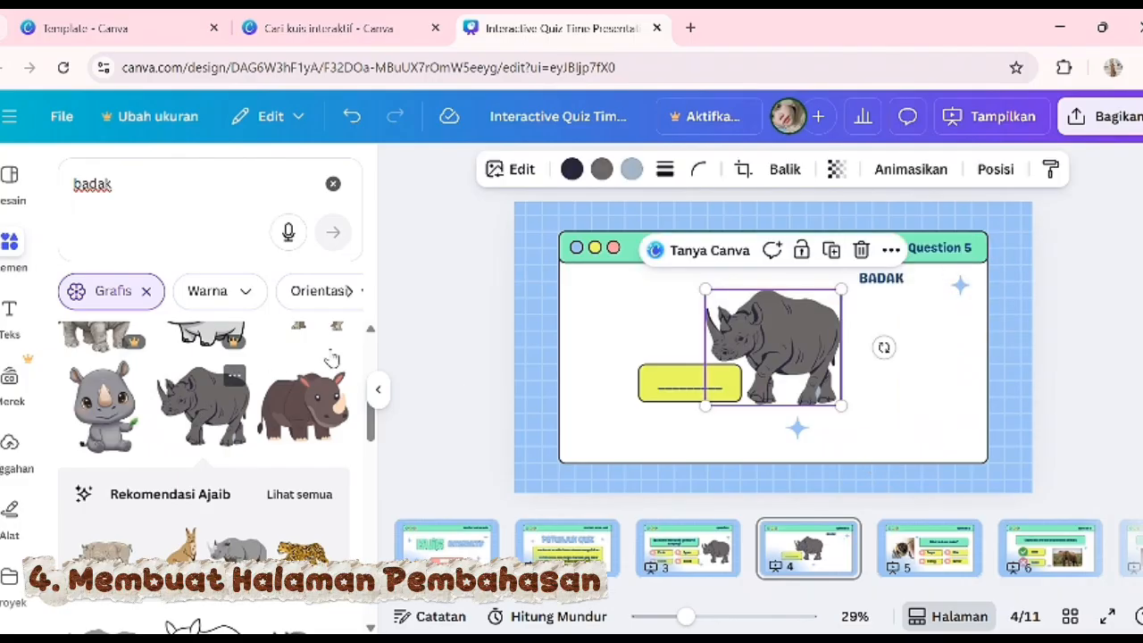
drag(767, 337, 873, 345)
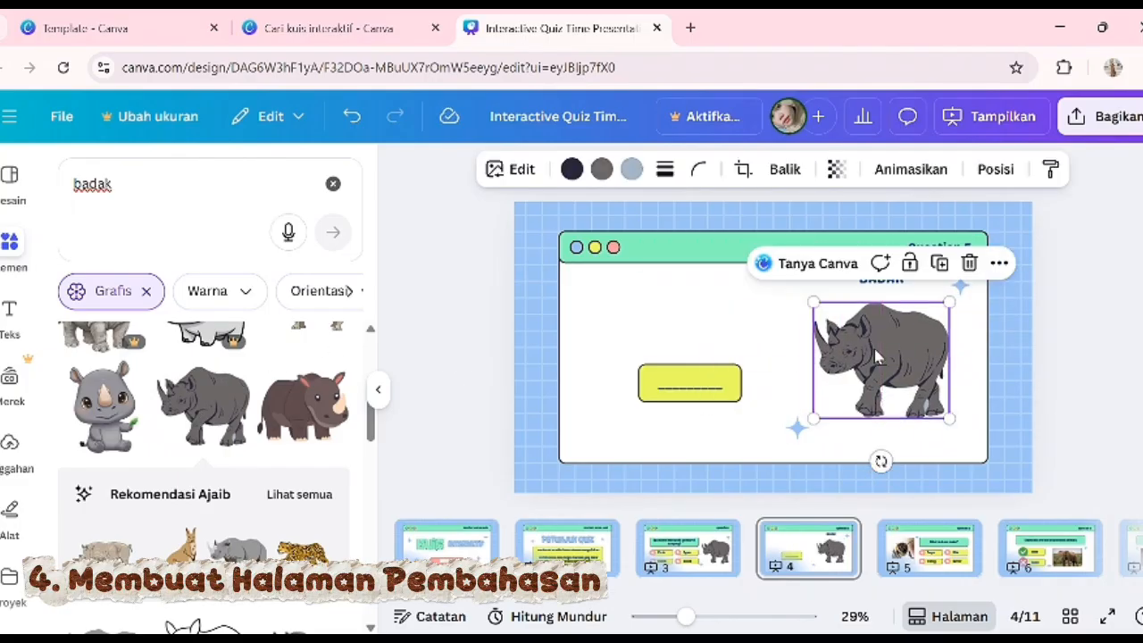
- Delete the yellow answer box and its blank-line text from page 4
click(726, 370)
click(720, 326)
click(715, 386)
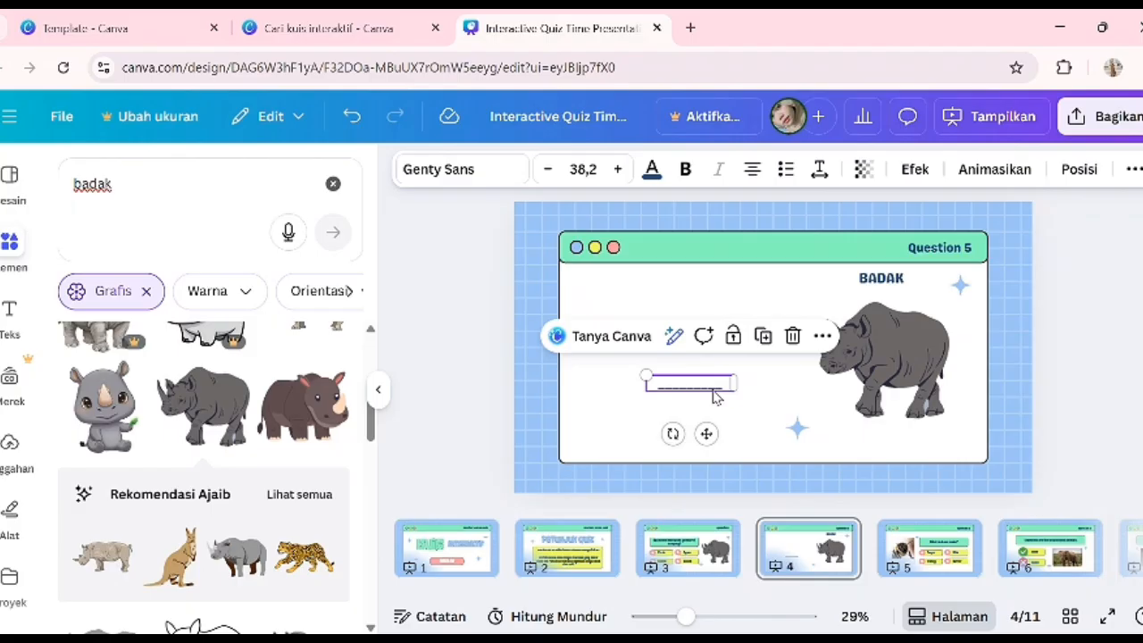
click(793, 336)
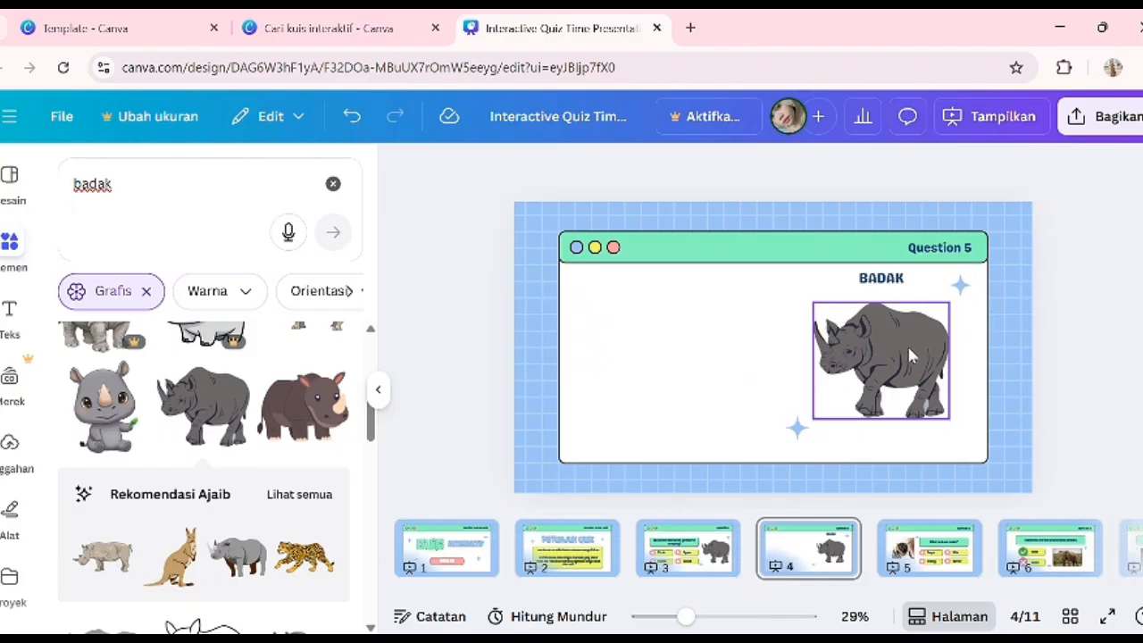
- Move the rhino graphic and the BADAK heading on page 4 slightly down and outward, keeping the heading above the rhino
drag(909, 354, 924, 383)
click(882, 277)
drag(881, 278, 894, 296)
click(1104, 324)
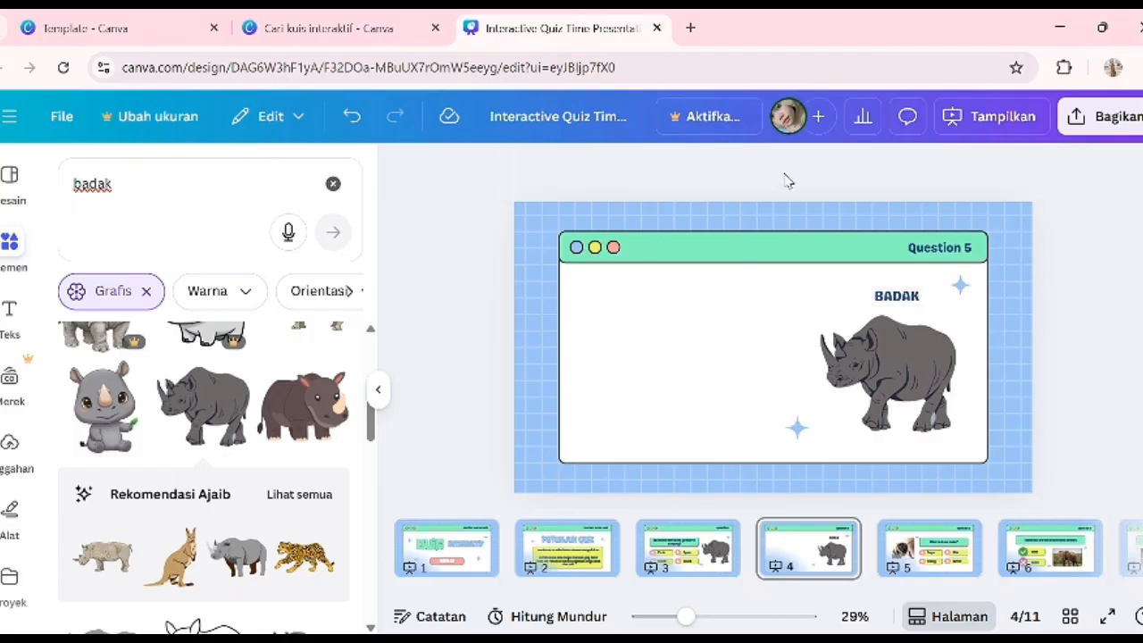
- Add a subheading with the copied rhino description to page 4, then shrink it and place it in the empty area beside the rhino
click(9, 309)
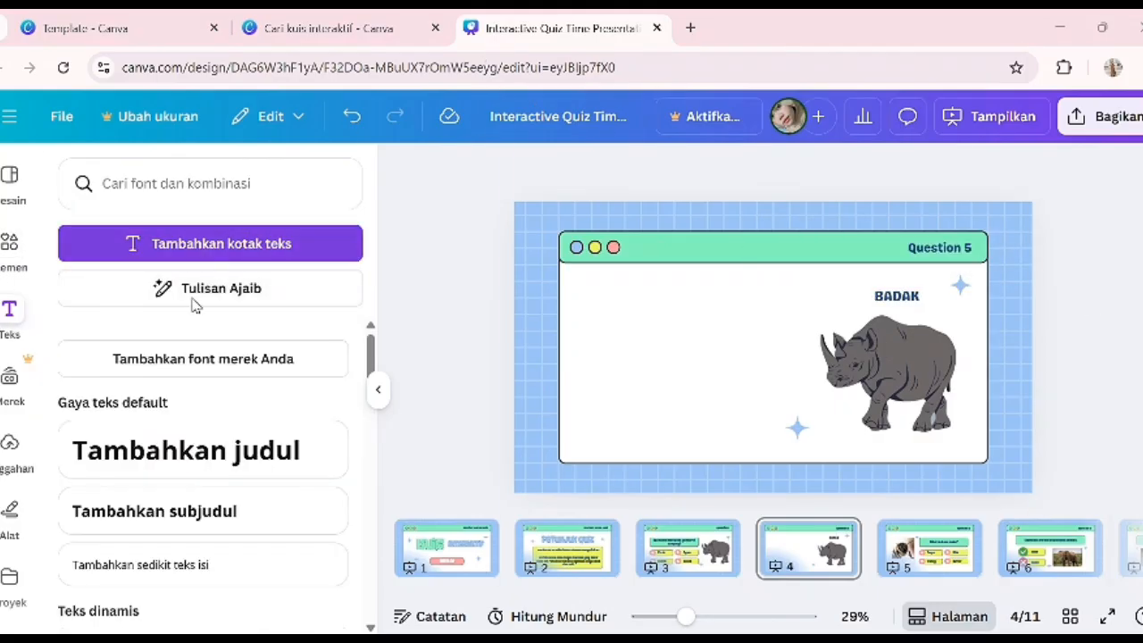
click(194, 514)
key(ctrl+v)
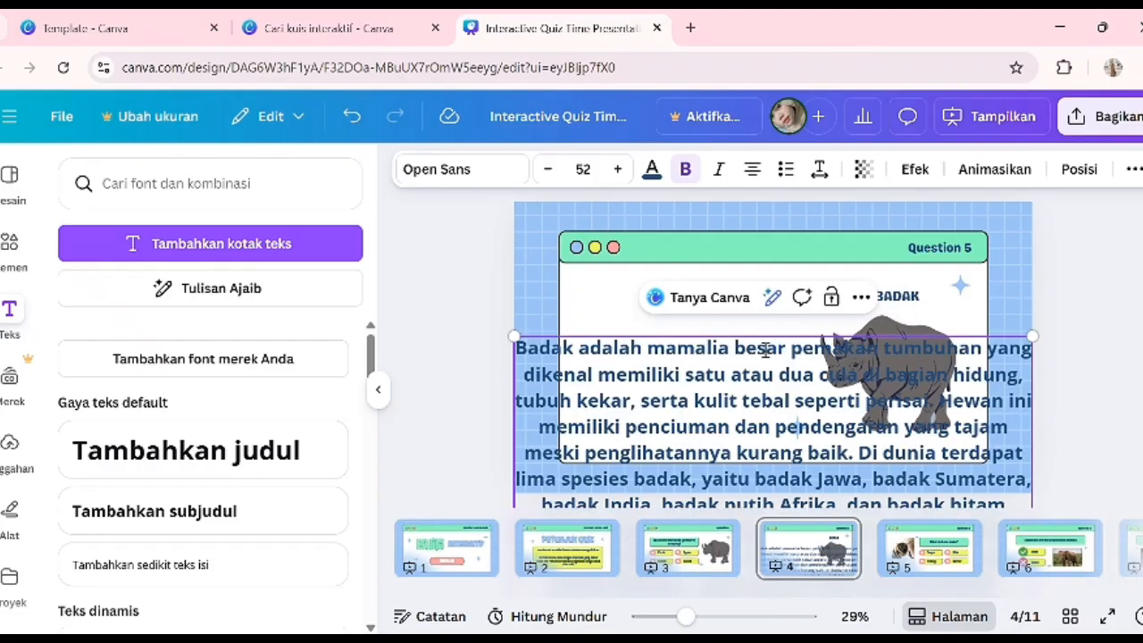
drag(1034, 335, 871, 487)
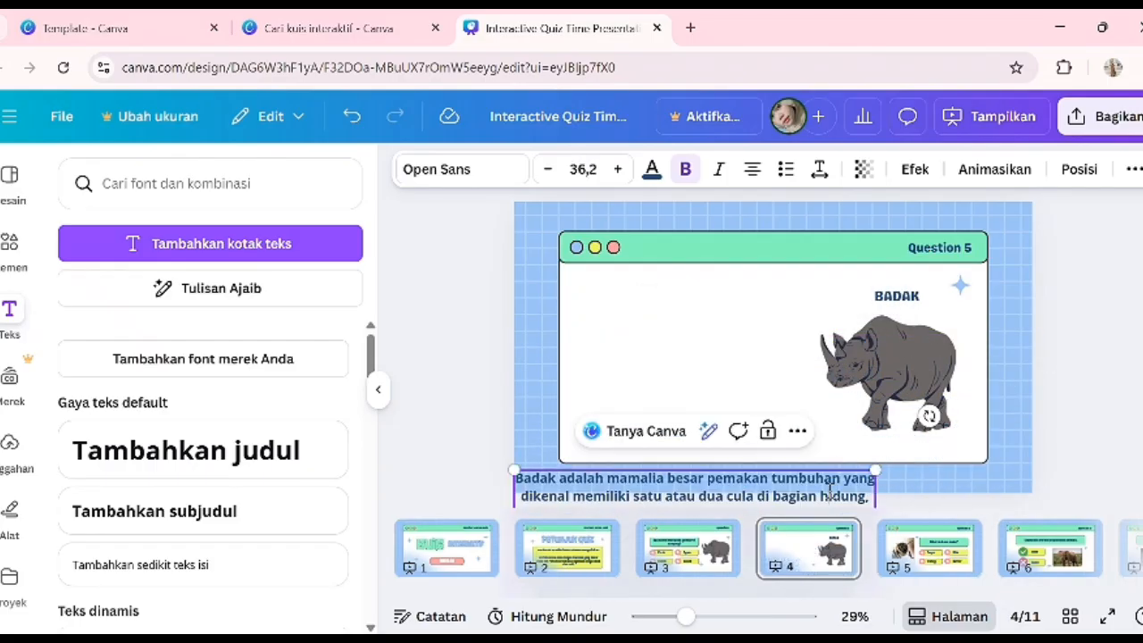
click(808, 291)
drag(749, 474, 743, 196)
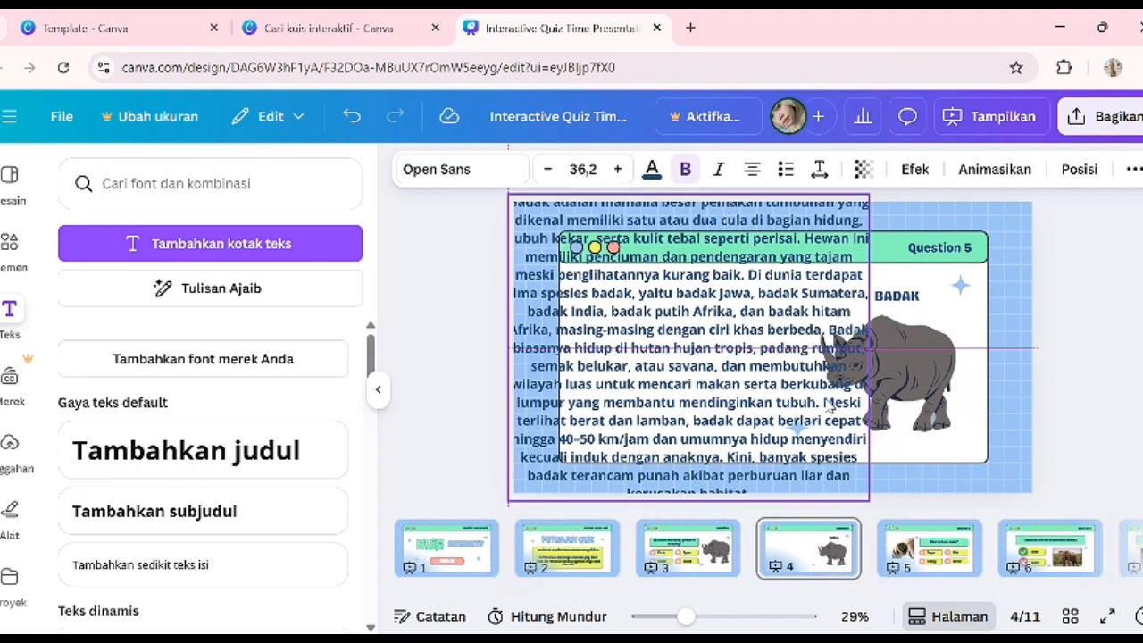
drag(866, 496, 773, 420)
drag(708, 316, 735, 347)
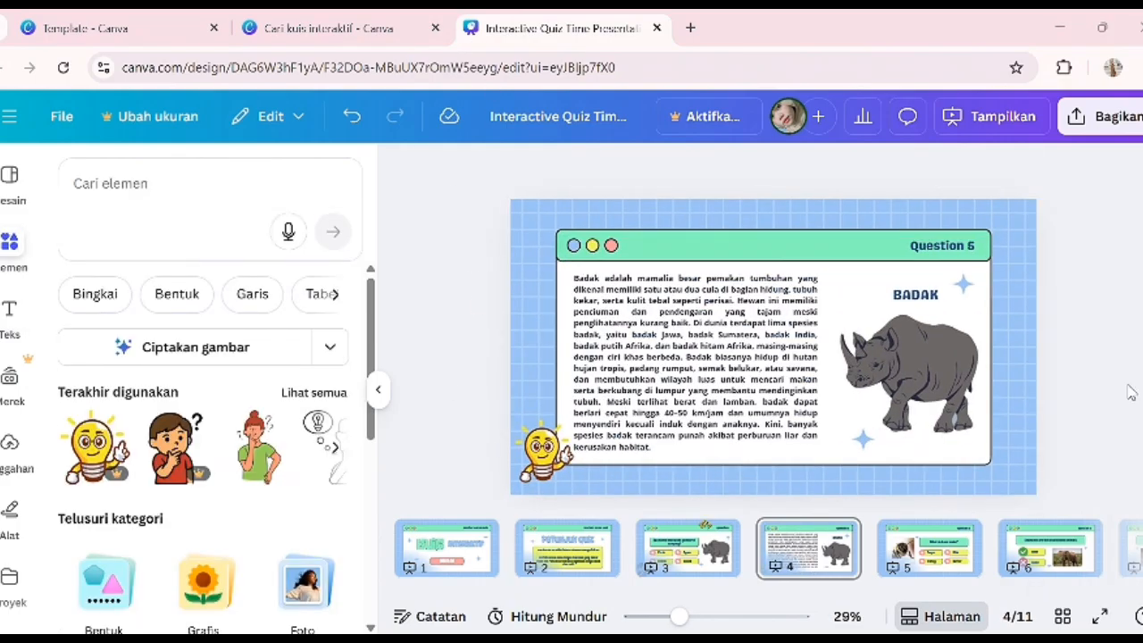
- Search the elements for "kolom teks" and browse all matching graphics for a button shape
scroll(1130, 391, up, 3)
scroll(1130, 391, down, 3)
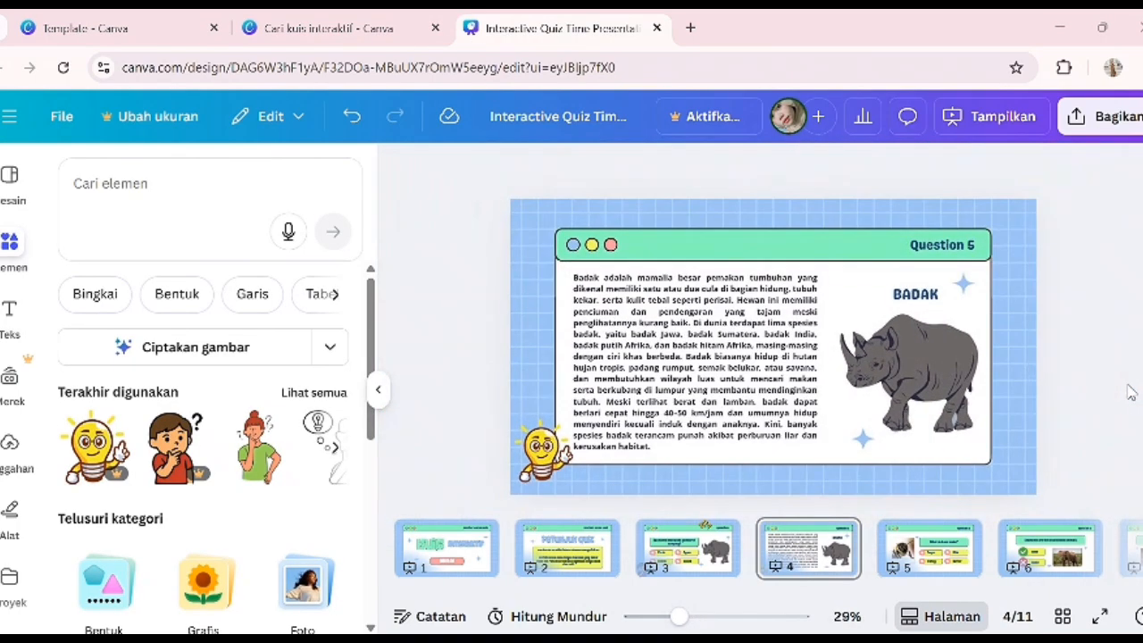
click(235, 181)
text(kolom)
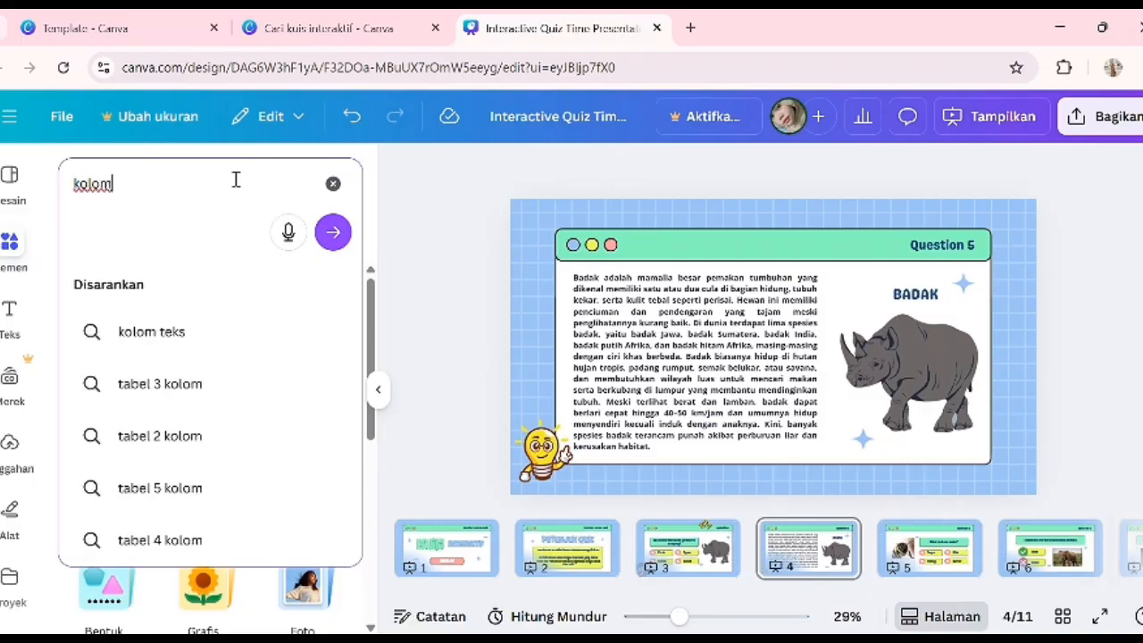
click(130, 334)
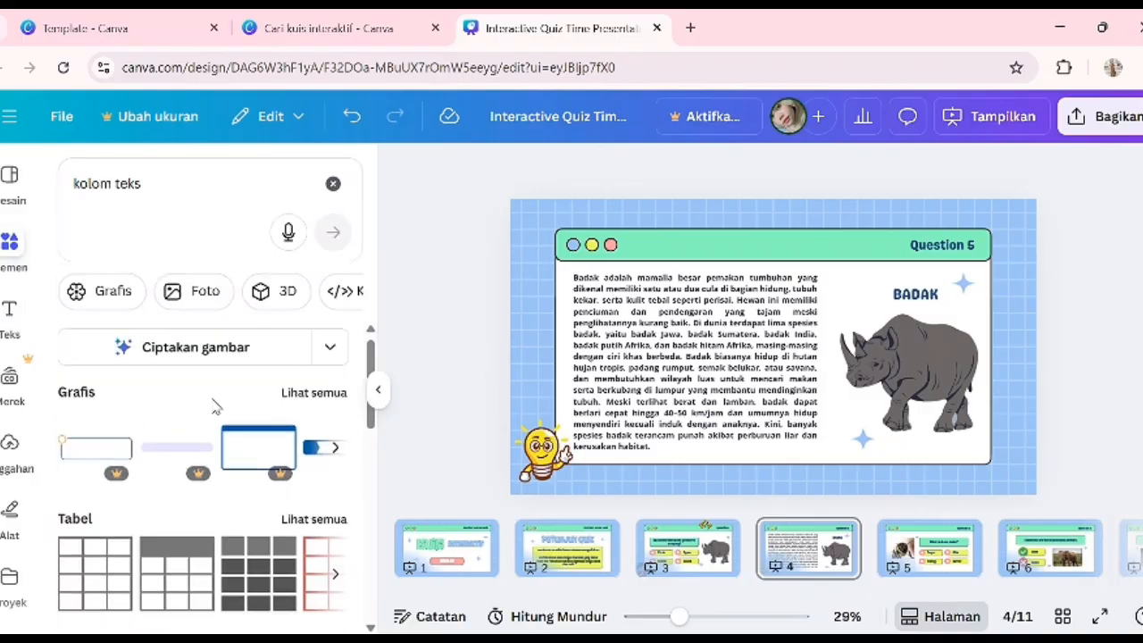
click(313, 393)
scroll(322, 378, down, 2)
scroll(323, 378, down, 5)
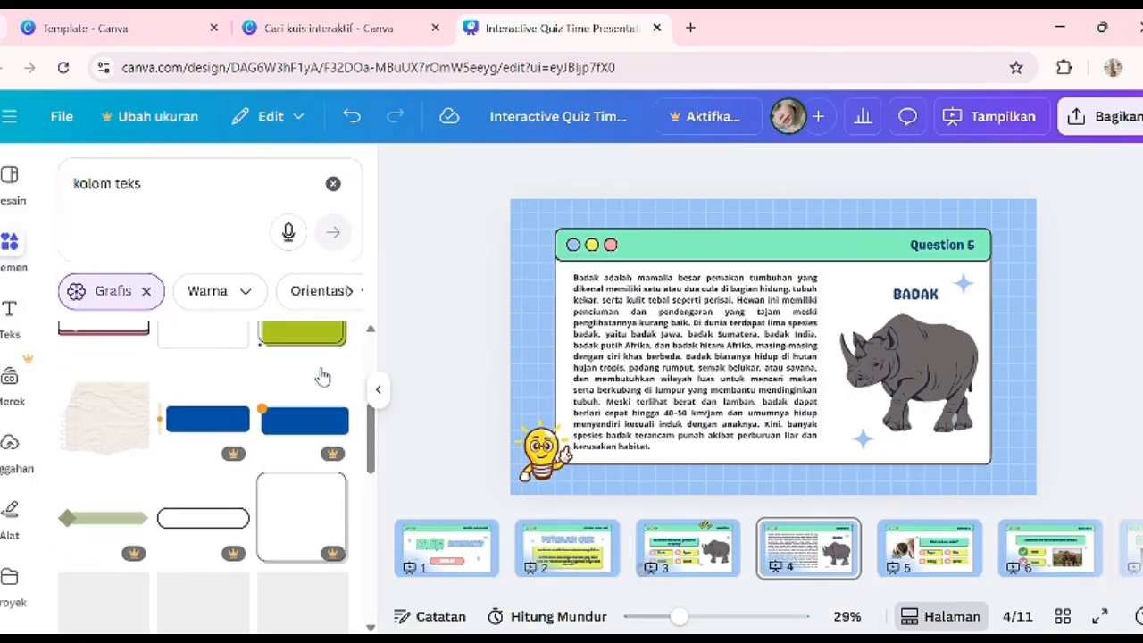
- Add the blue-grey rounded text box graphic to page 4, shrink it and center it on the lower edge of the white panel
click(204, 476)
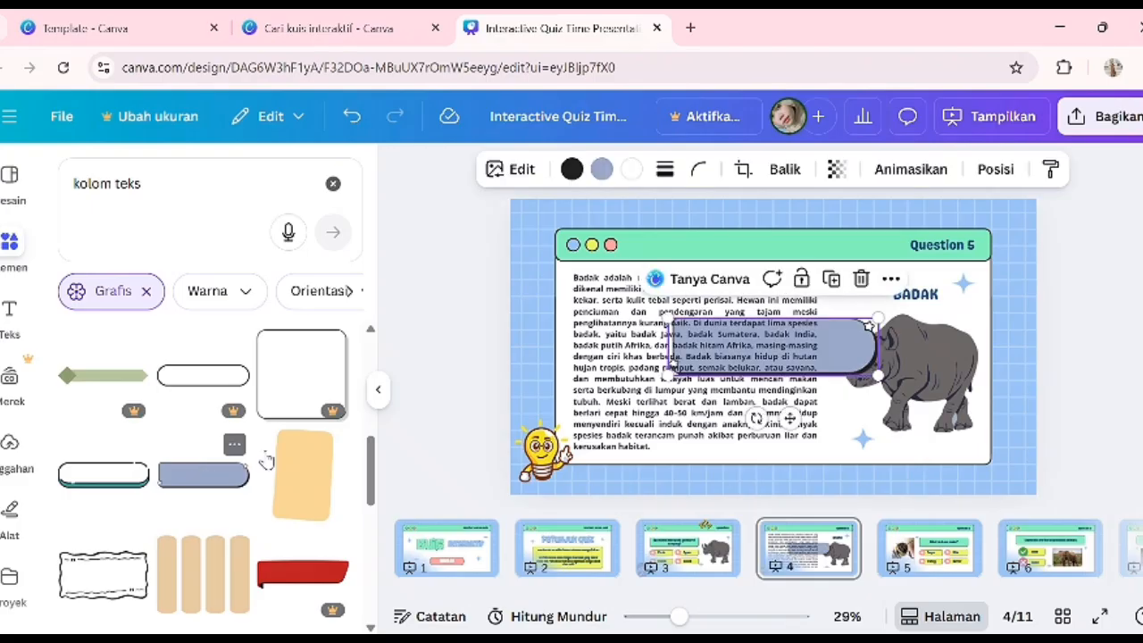
drag(835, 377, 759, 469)
drag(834, 485, 776, 456)
click(804, 442)
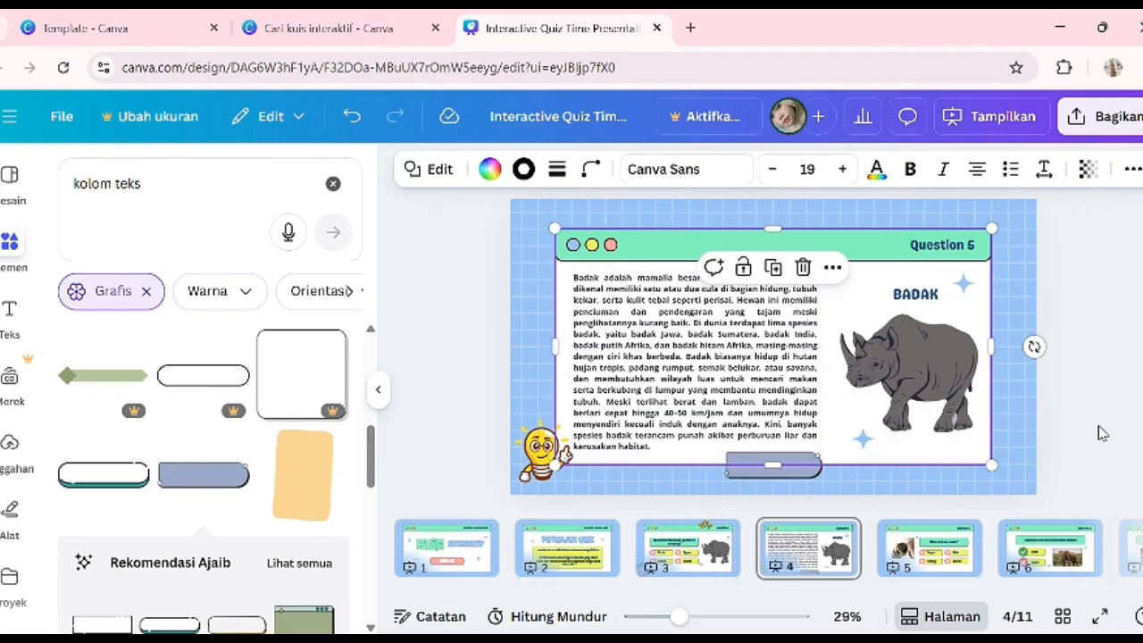
click(1104, 434)
- Add a body text reading "Selanjutnya" to page 4 and place it on the blue-grey button shape
click(13, 320)
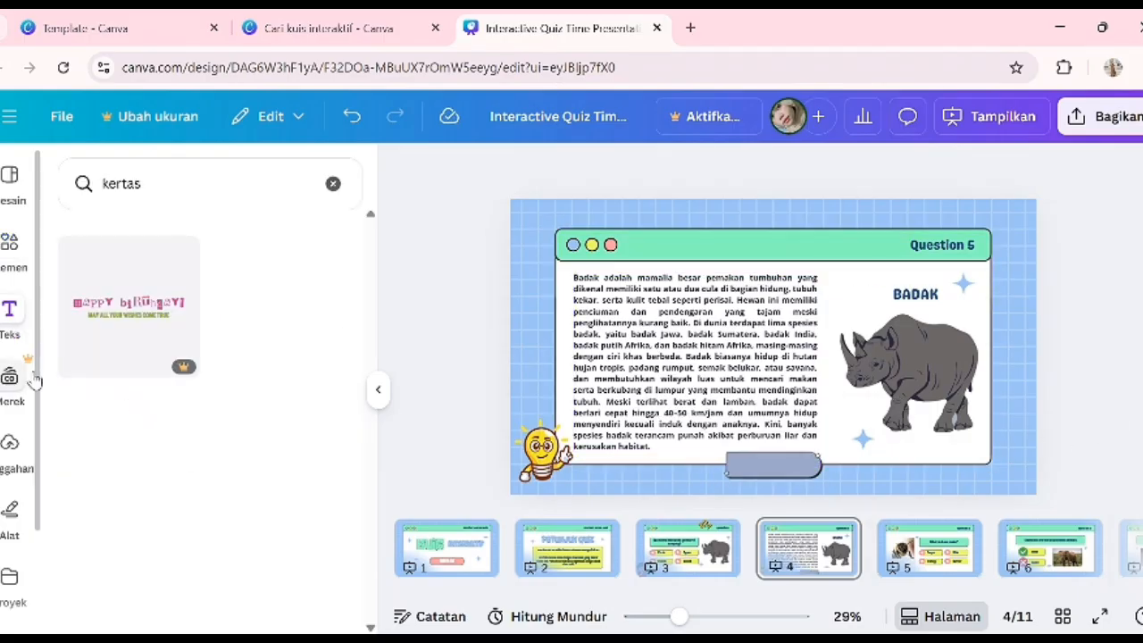
click(333, 183)
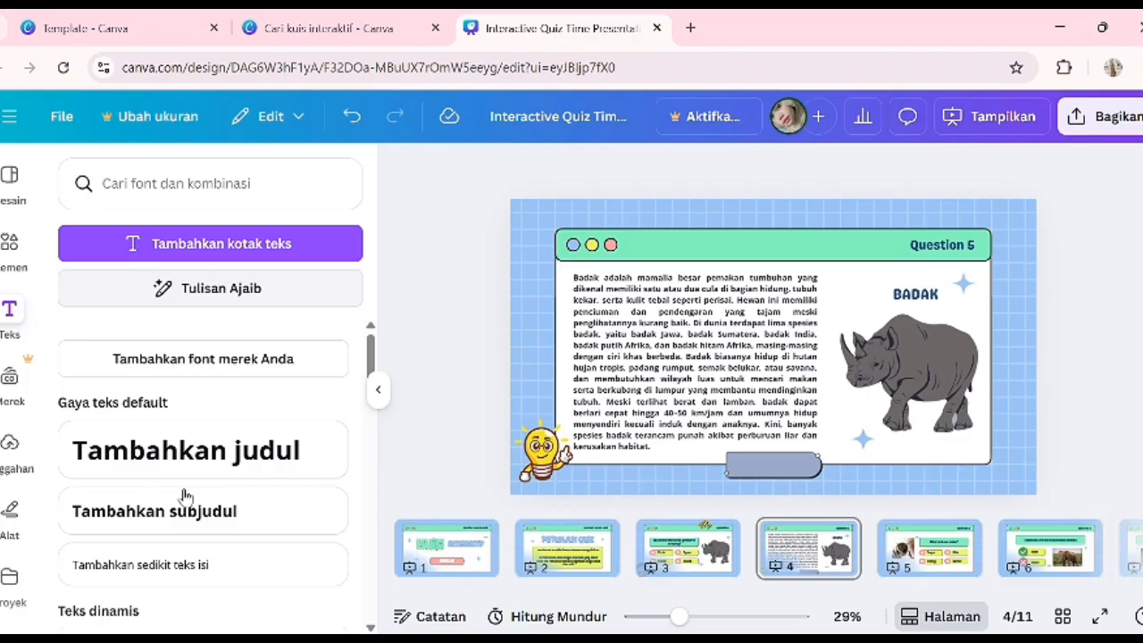
click(173, 564)
key(BackSpace)
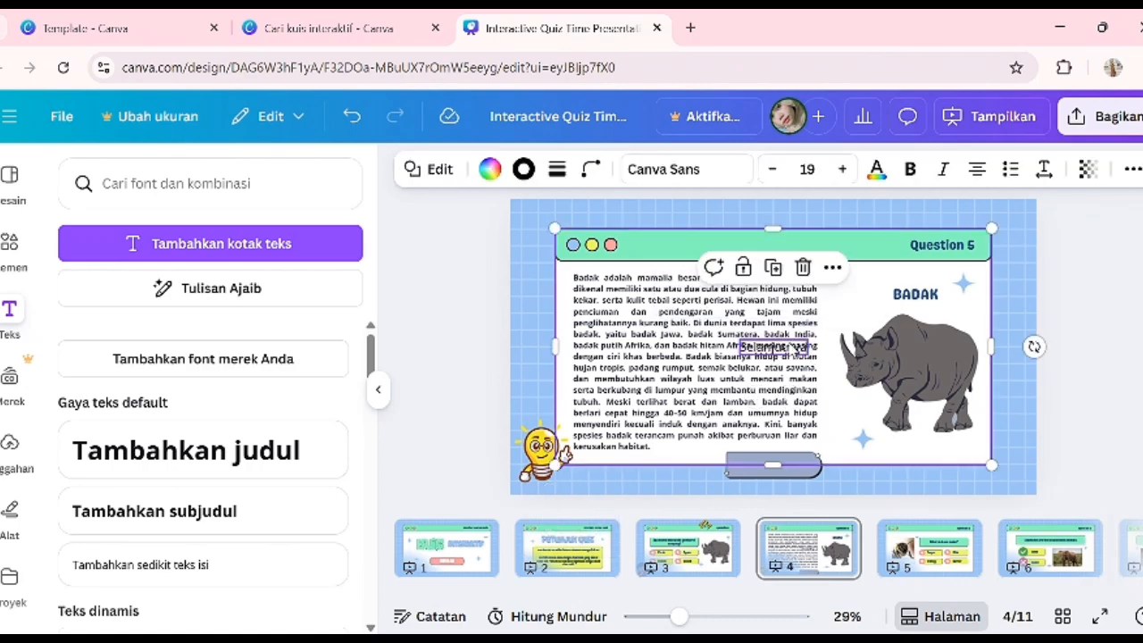
drag(789, 396, 788, 518)
- Set the font of the "Selanjutnya" label to Genty Sans and try the text colour #f2f2f2 on it
click(438, 169)
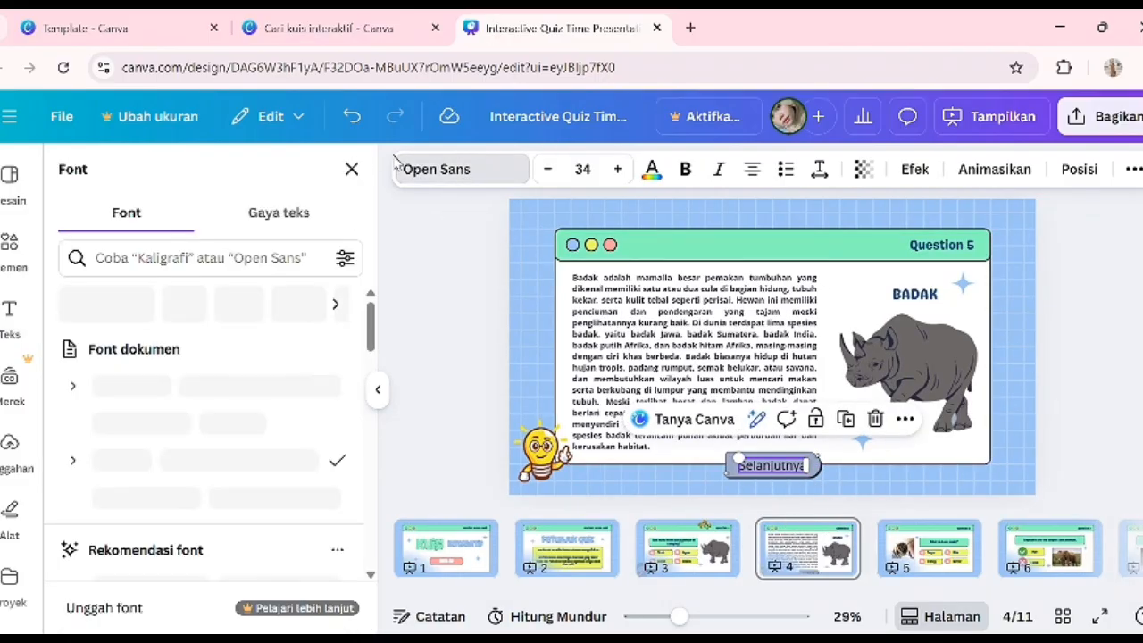
click(205, 421)
click(653, 169)
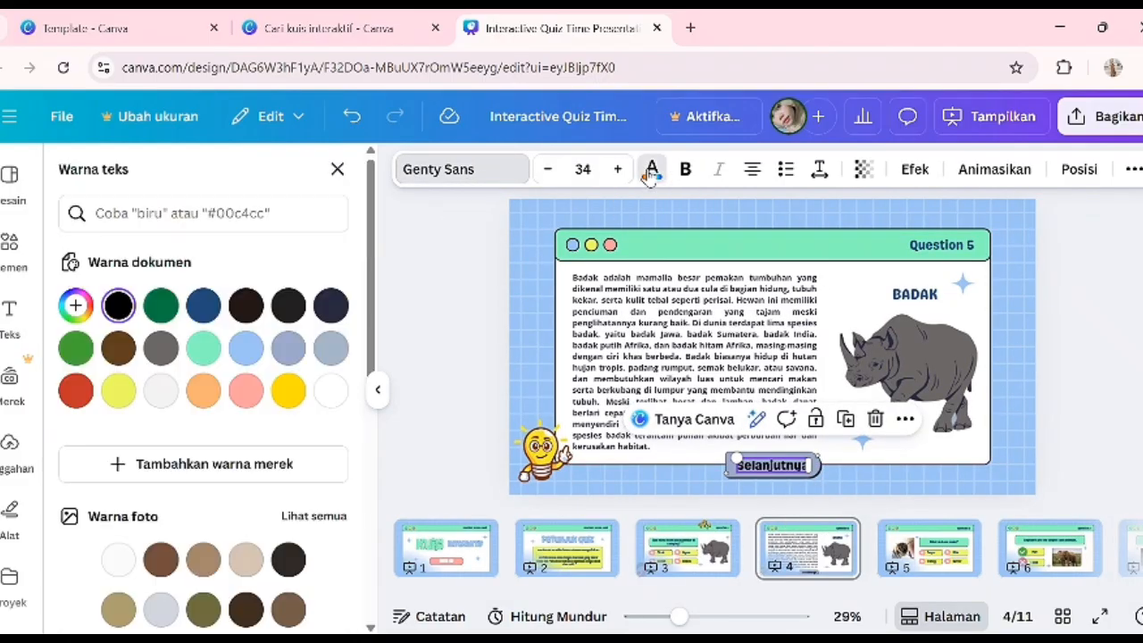
click(203, 306)
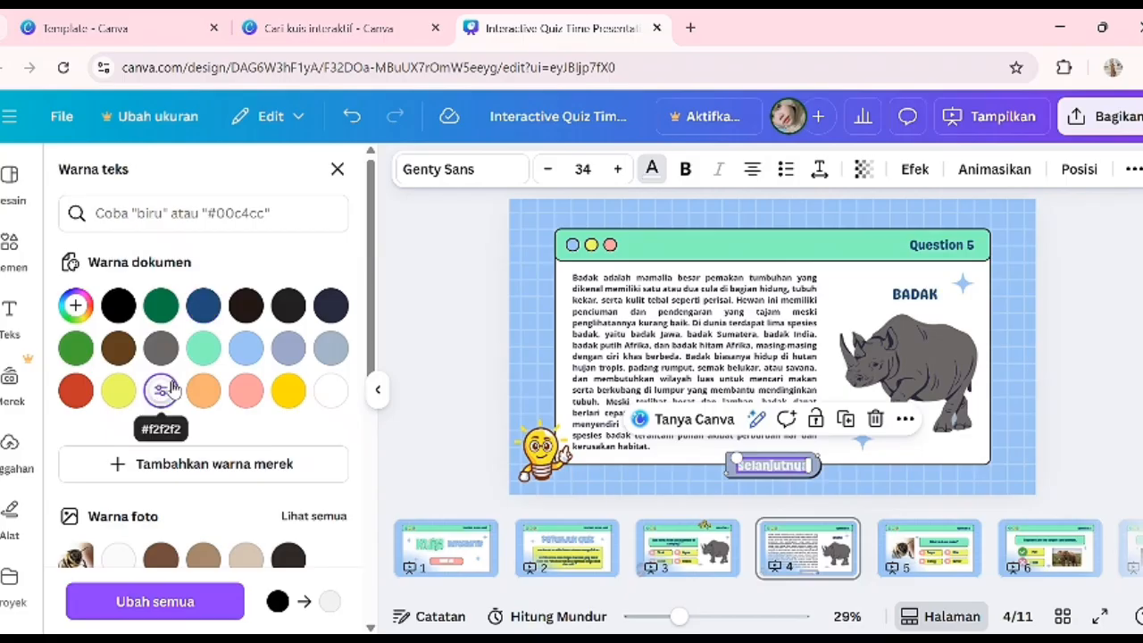
click(414, 368)
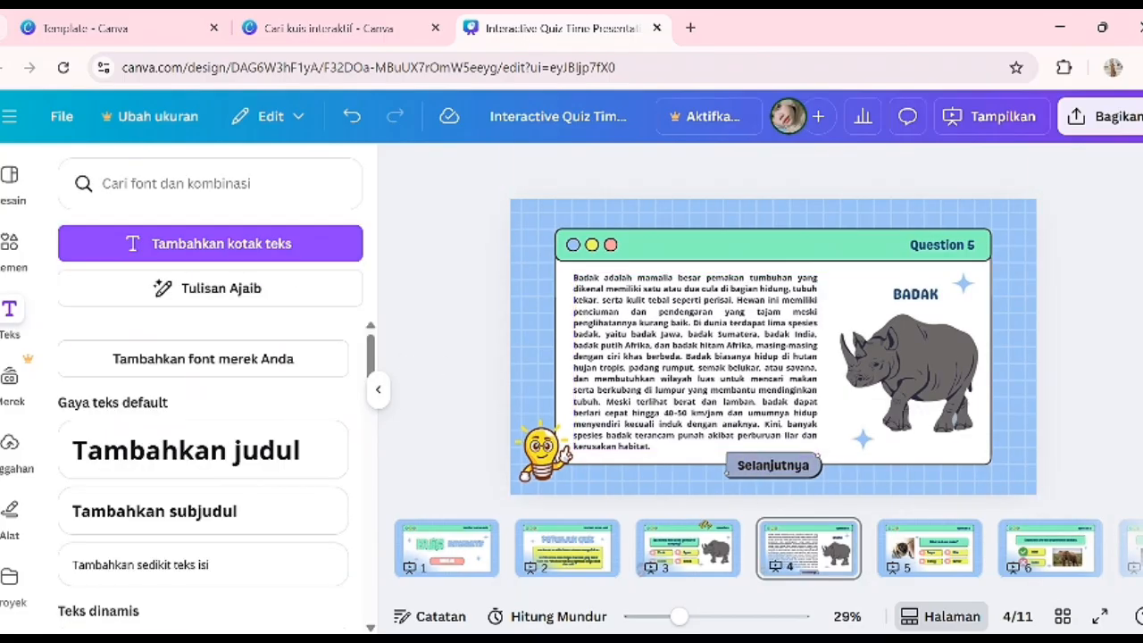
- Replace the upper "What do bees make?" text on page 5 with "JAWABAN KAMU"
click(928, 548)
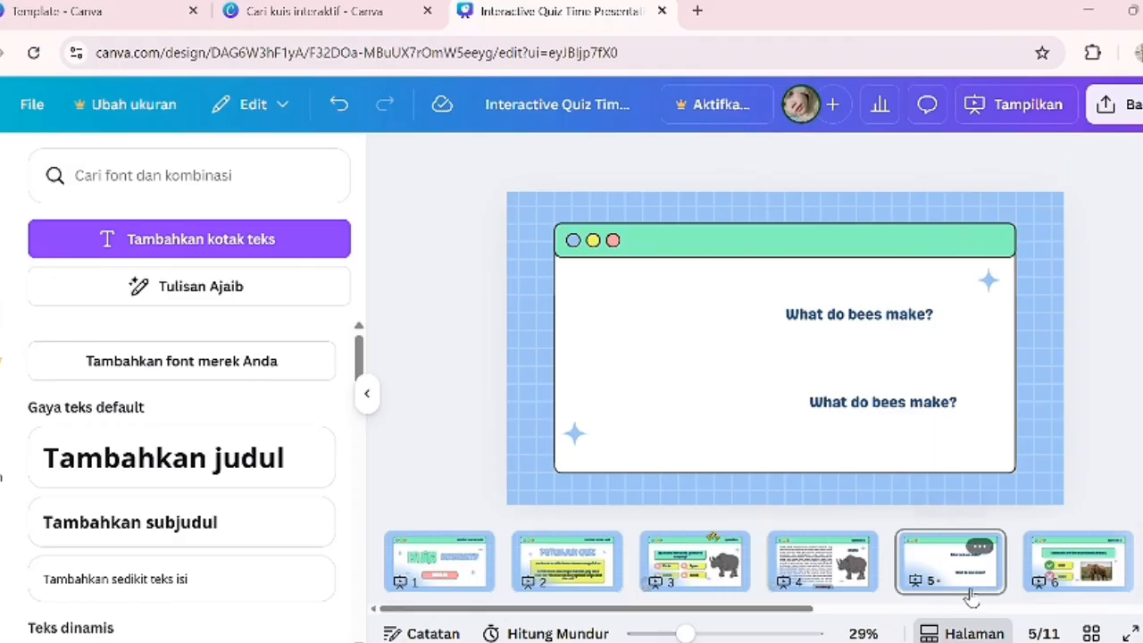
click(888, 323)
double_click(886, 318)
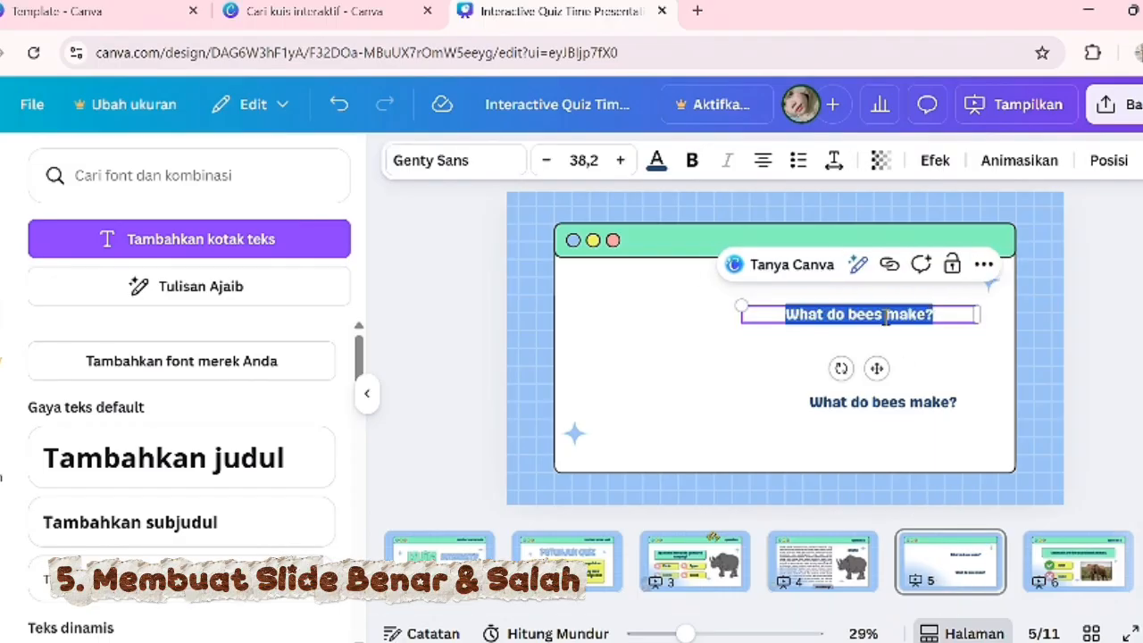
text(Jawaban)
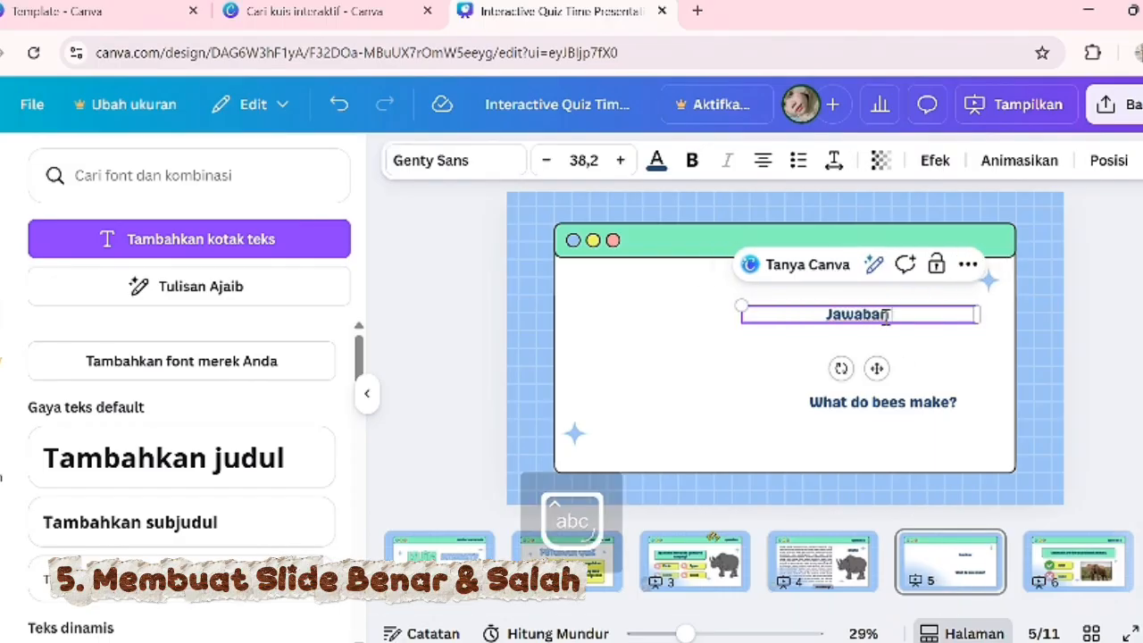
key(BackSpace)
key(Caps_Lock)
text(JAWABAN KAMU)
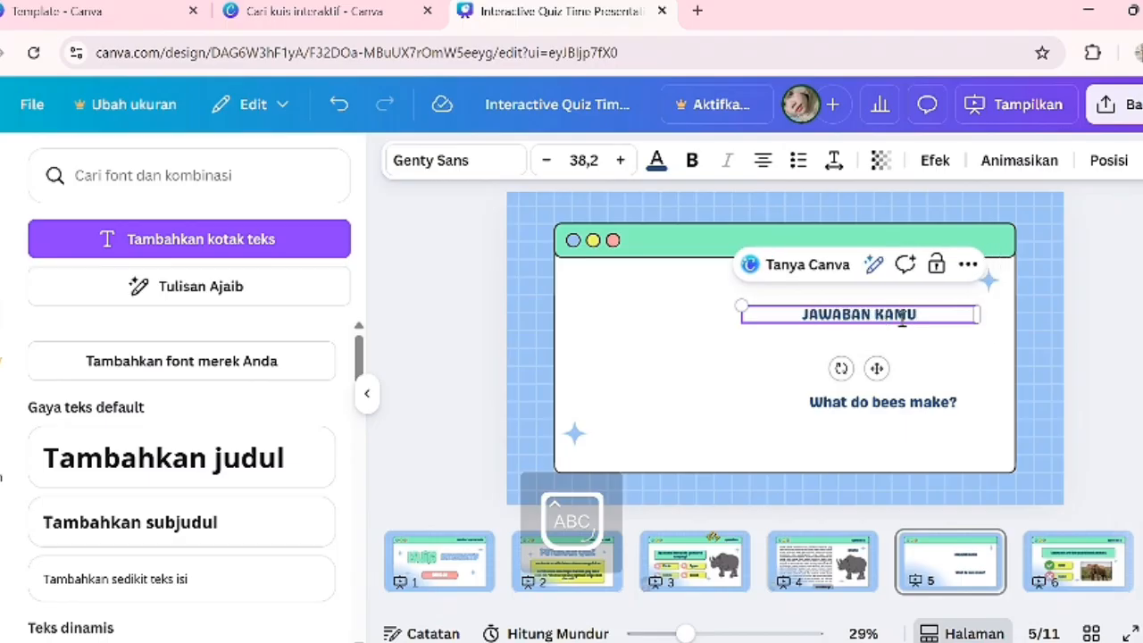
- Replace the lower "What do bees make?" text on page 5 with "BENAR"
click(919, 402)
key(ctrl+a)
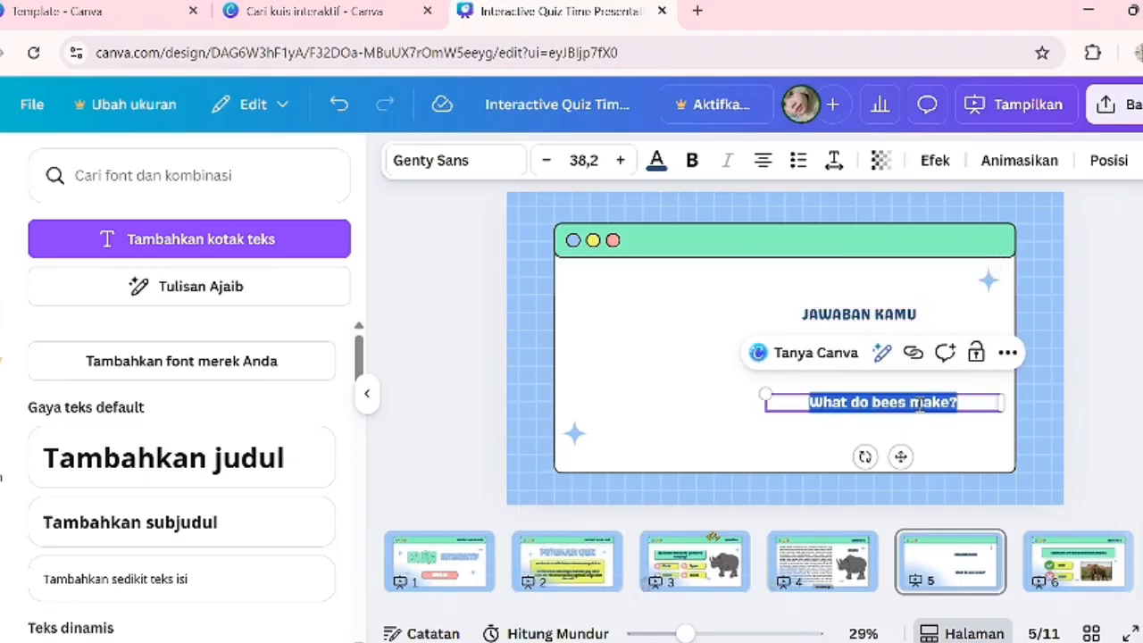
text(BENAR)
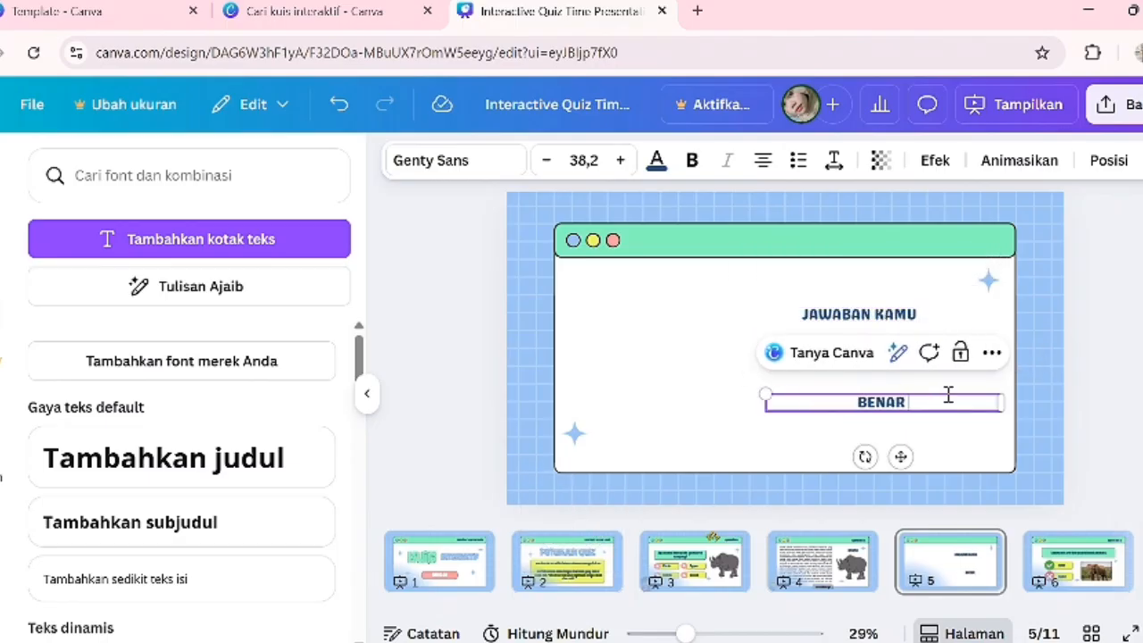
click(948, 429)
- Enlarge the "JAWABAN KAMU" text on page 5 and center it above "BENAR"
click(859, 313)
drag(740, 306, 499, 287)
drag(978, 320, 1030, 327)
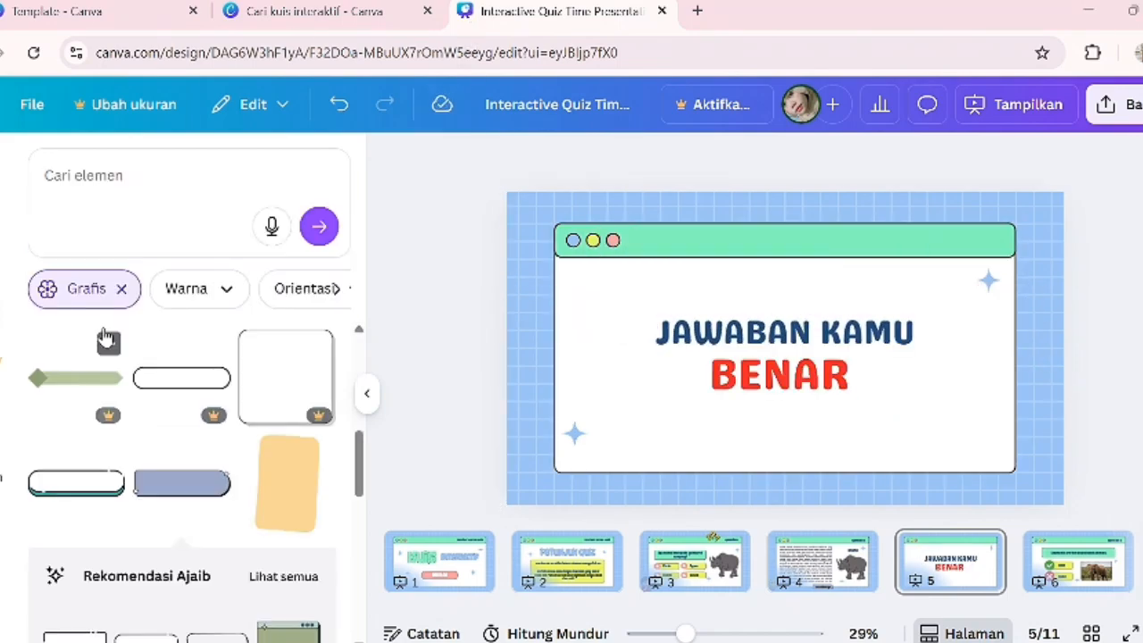
- Find a green circled check mark with the search "tanda ceklis", add it to page 5, shrink it and place it to the right of "BENAR"
click(107, 174)
text(CEKL)
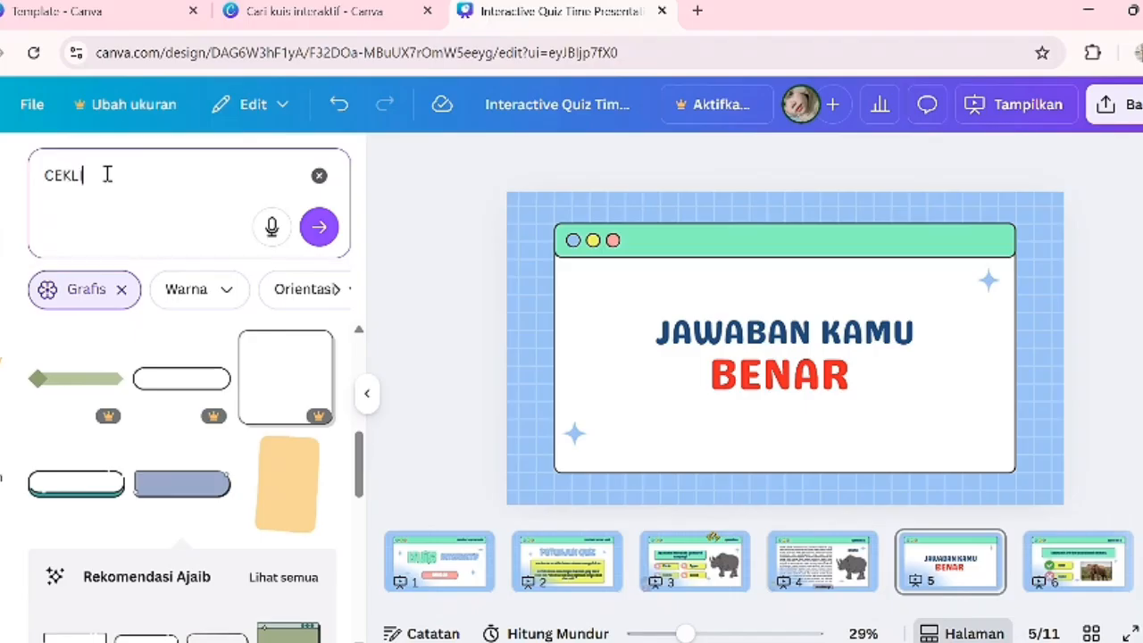
text(IS)
click(143, 387)
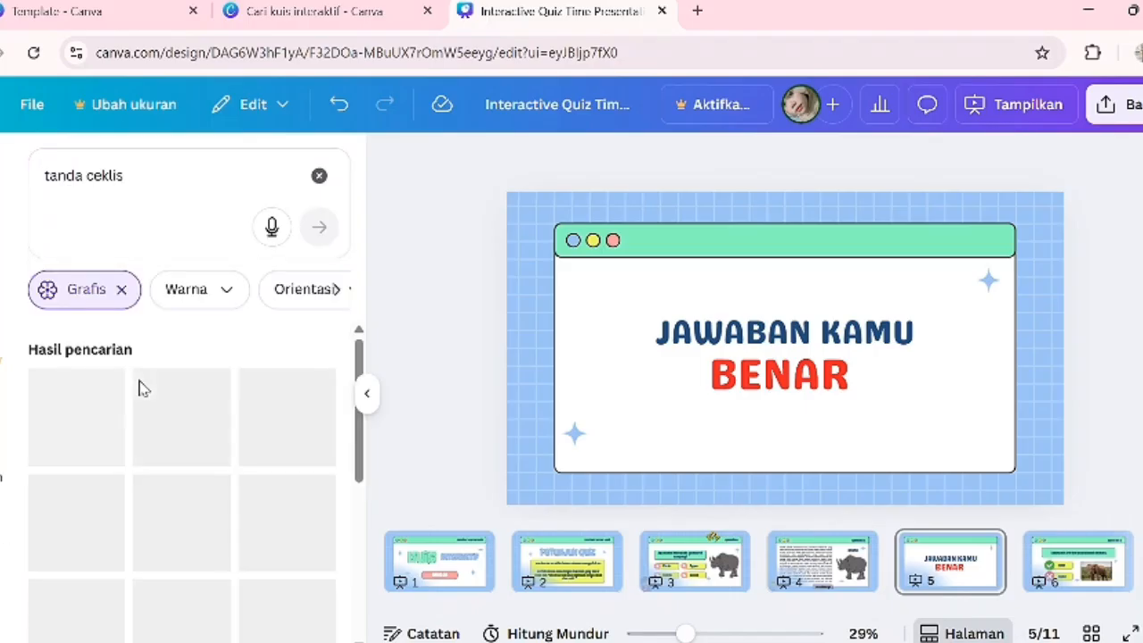
scroll(170, 569, down, 1)
click(183, 547)
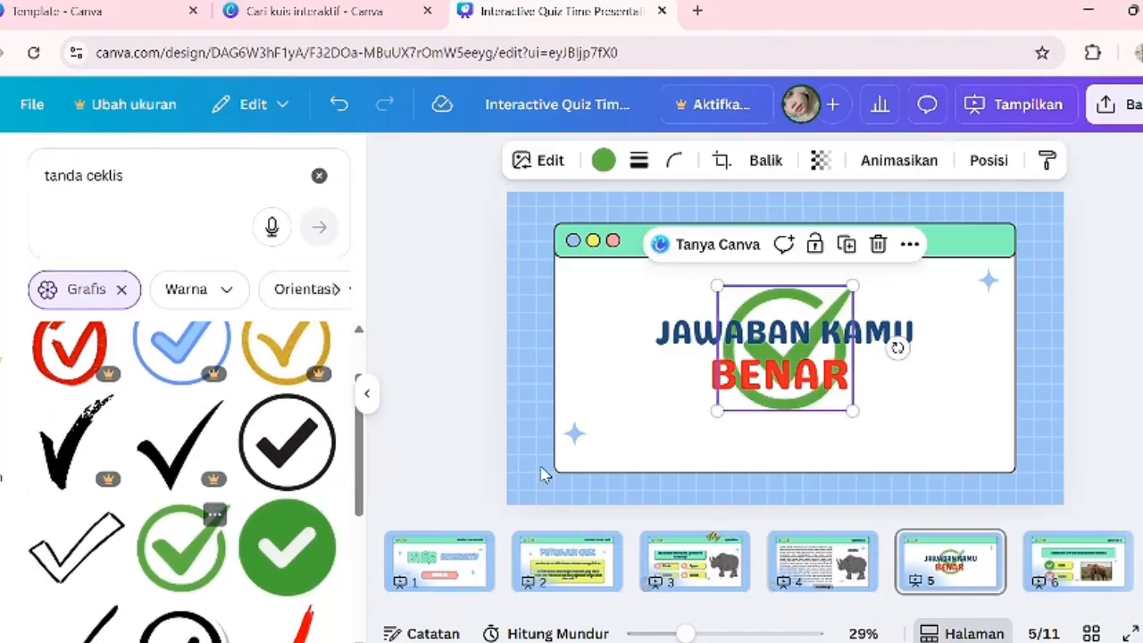
drag(848, 415, 959, 413)
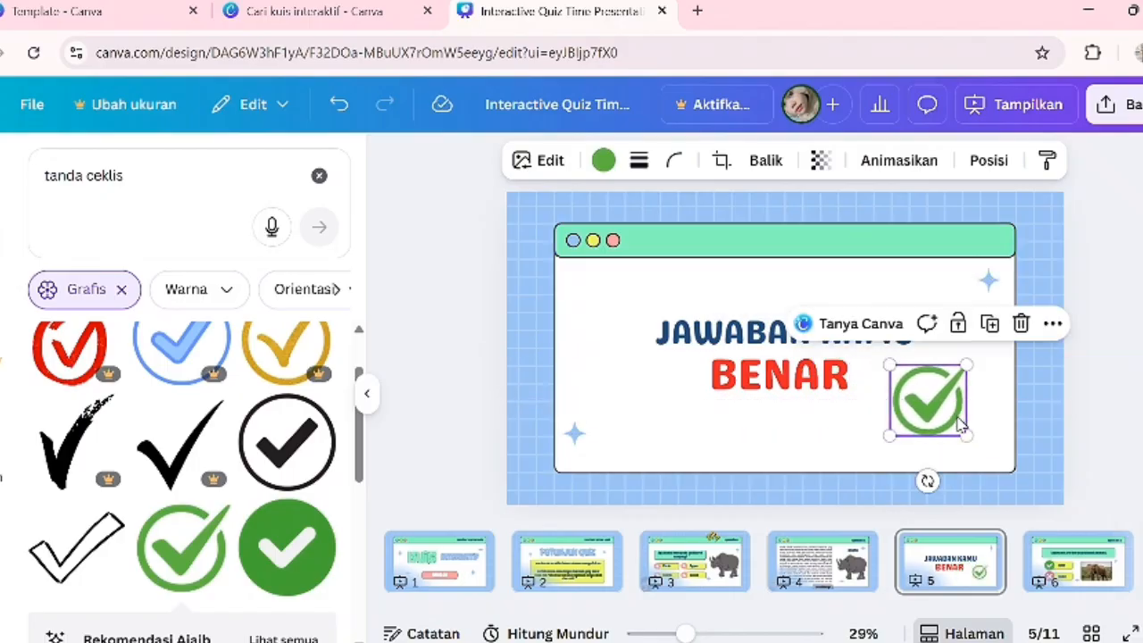
click(1080, 380)
click(318, 175)
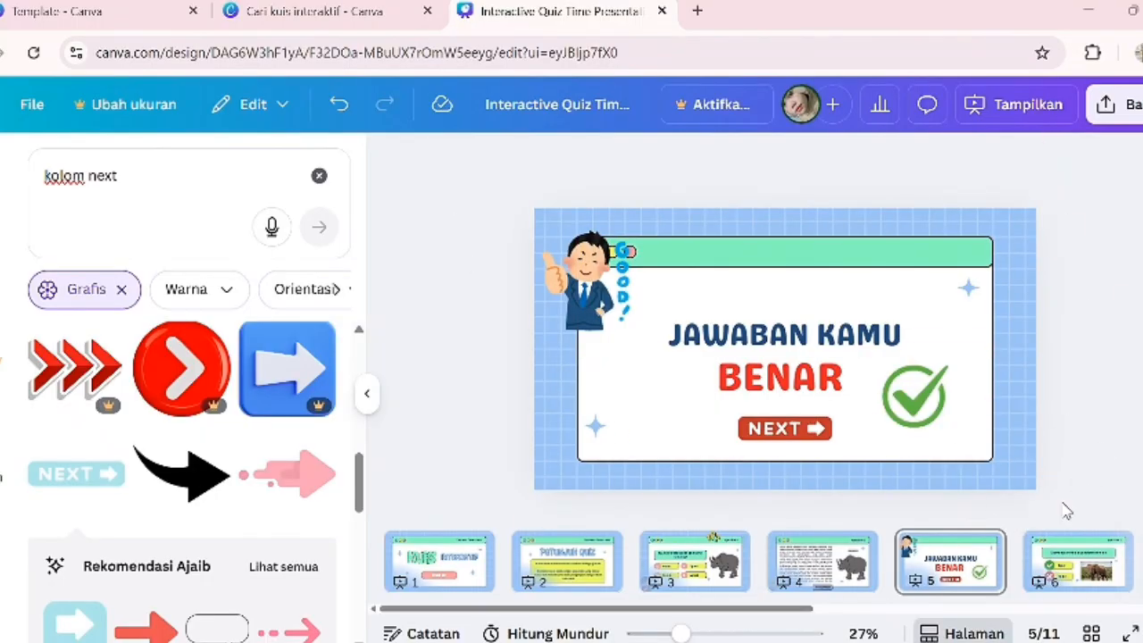
right_click(1028, 475)
key(Escape)
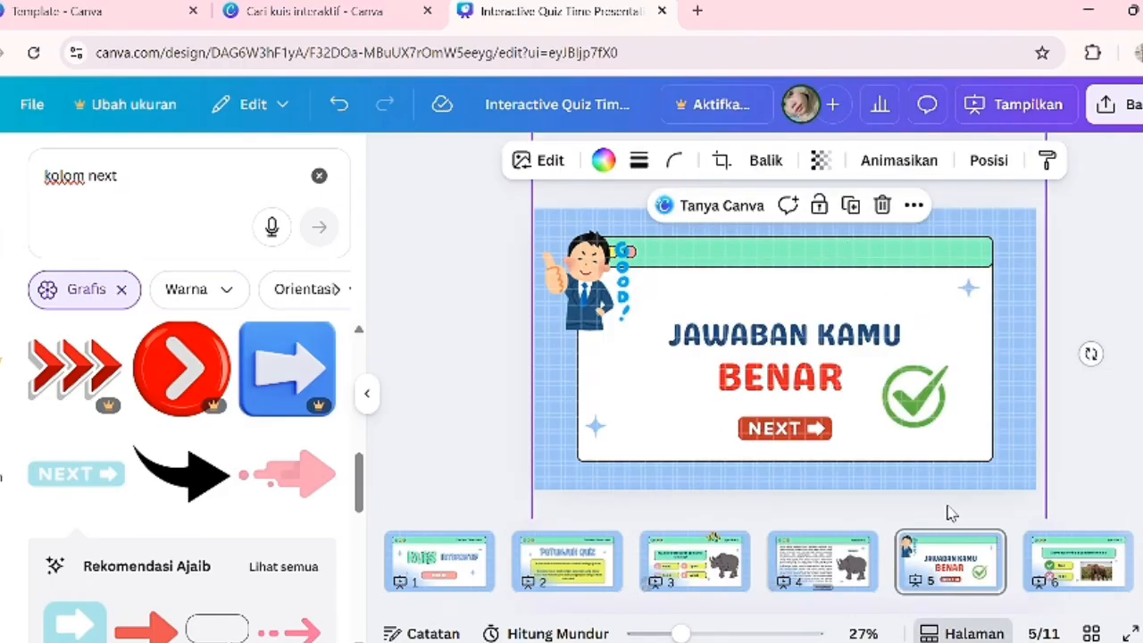
click(883, 206)
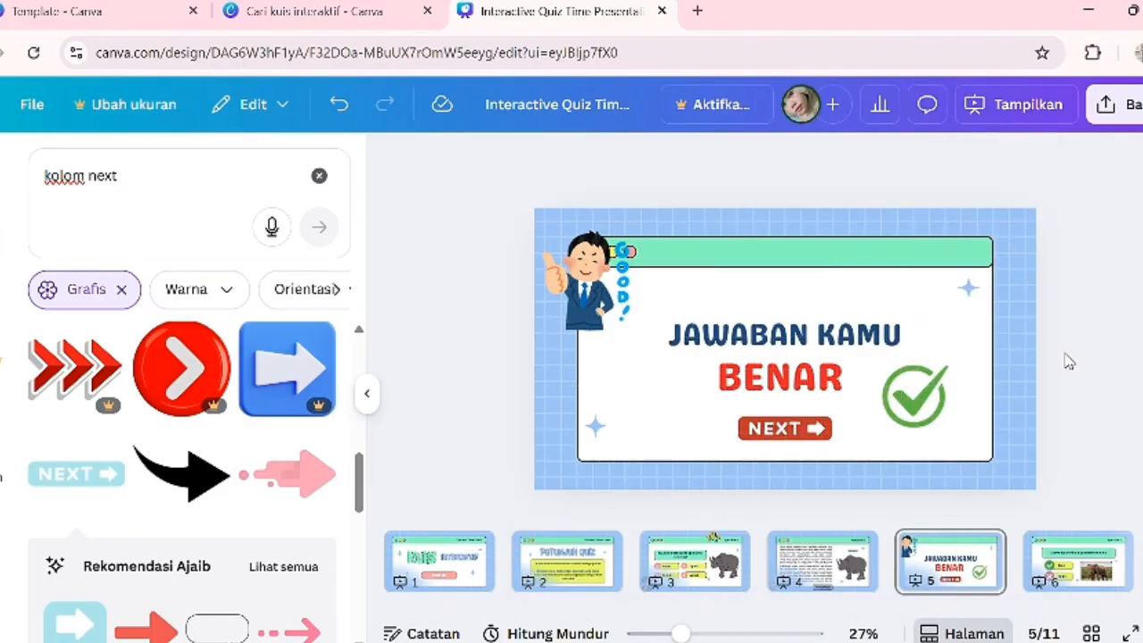
- Duplicate the correct-answer page 5 and replace "BENAR" with "SALAH" on the copy
click(981, 547)
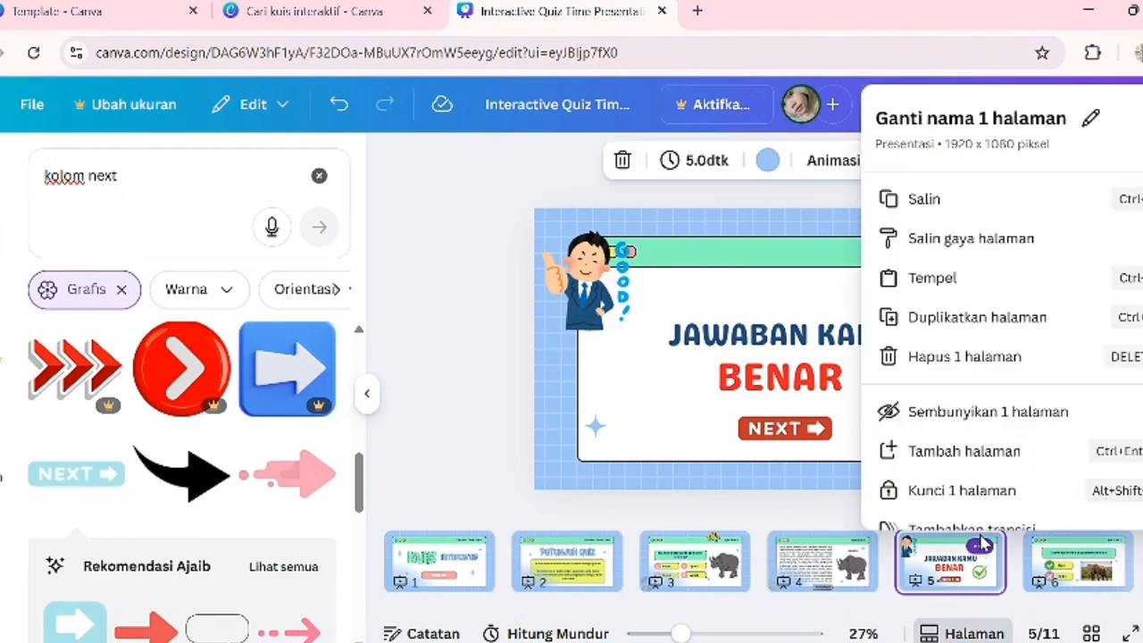
click(978, 324)
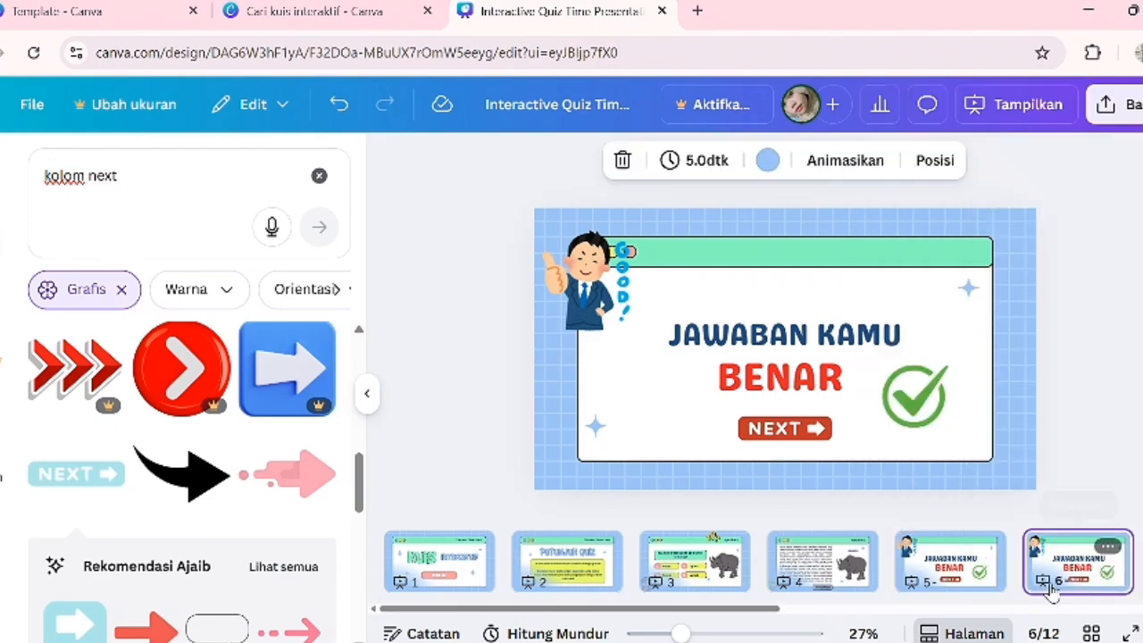
click(830, 375)
double_click(831, 375)
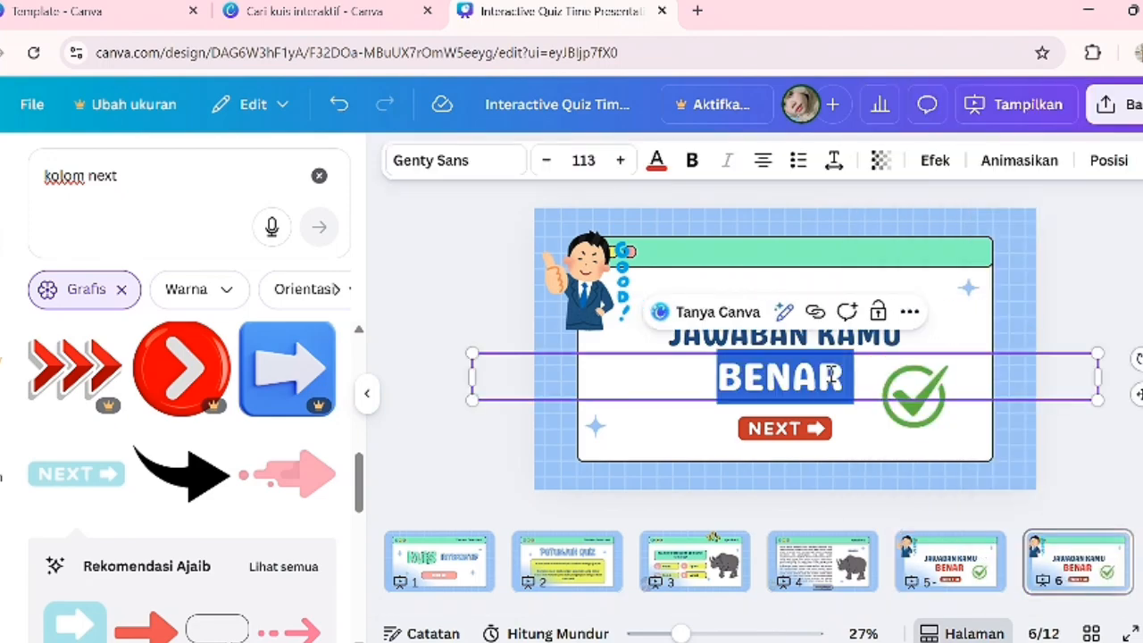
text(SALAH)
click(1085, 331)
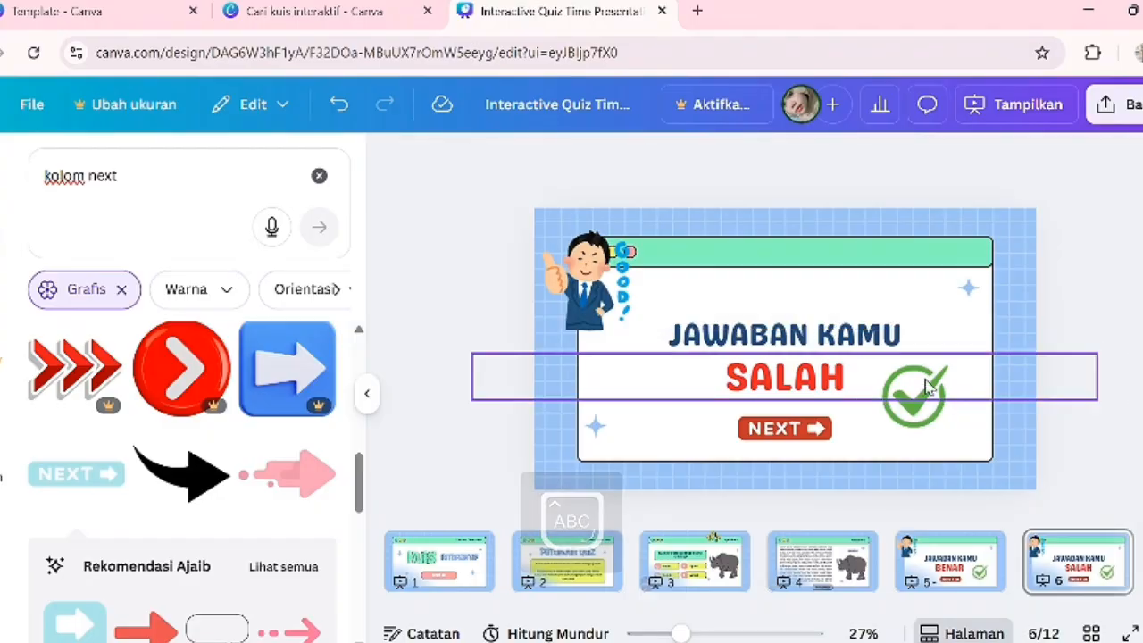
- Delete the green check mark from page 6 and search the graphics for "tanda silang"
click(914, 393)
click(1010, 325)
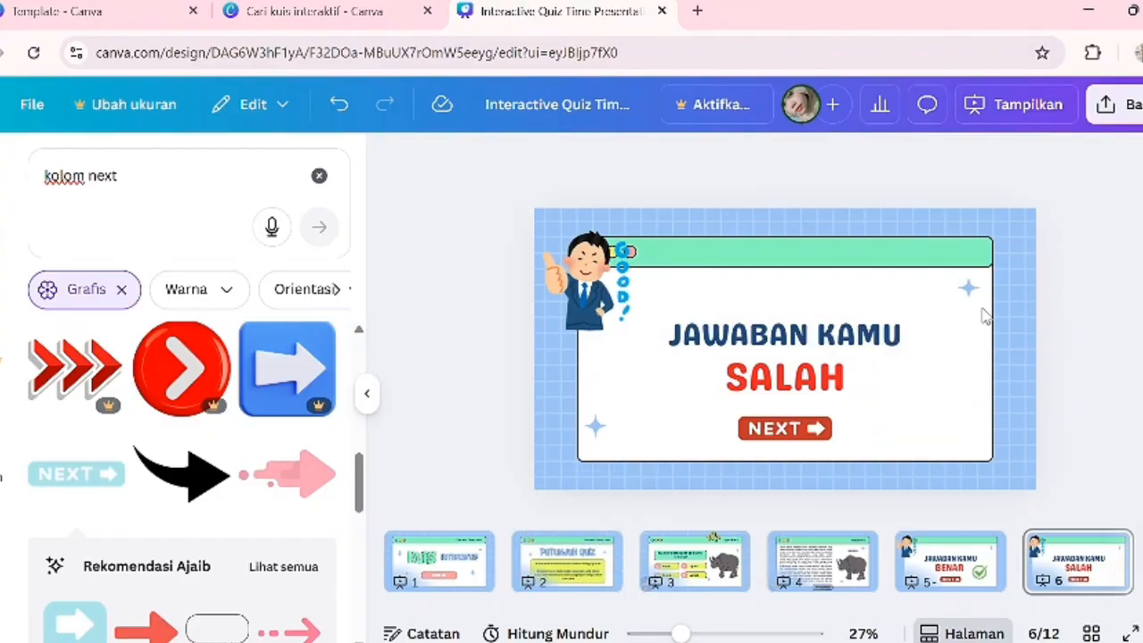
click(319, 175)
text(TANDA S)
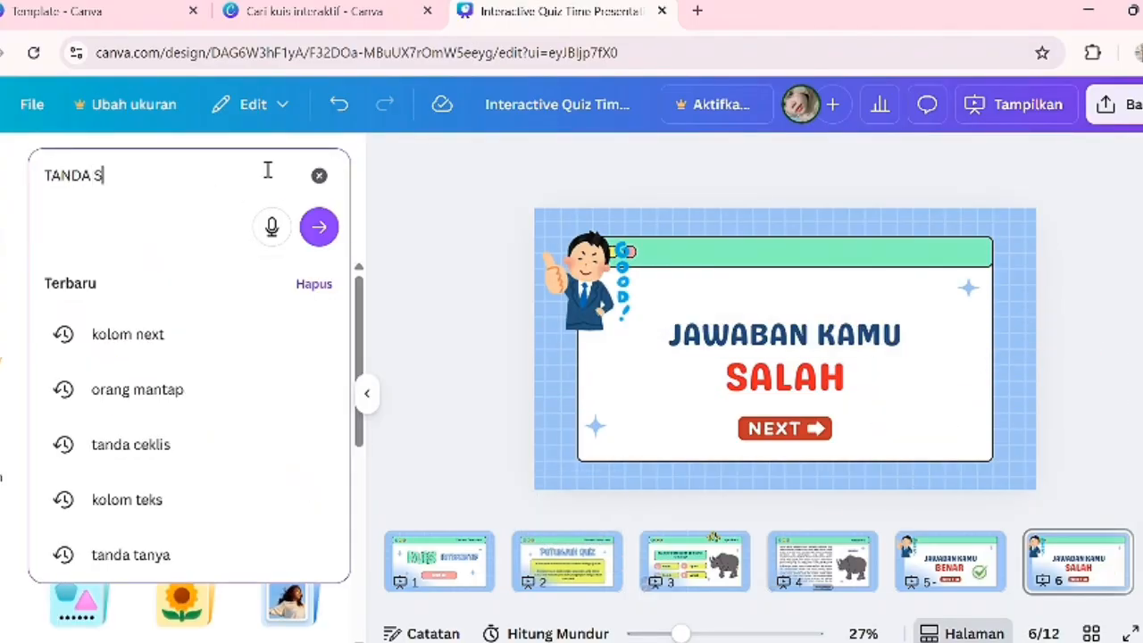
text(IA)
key(BackSpace)
click(150, 333)
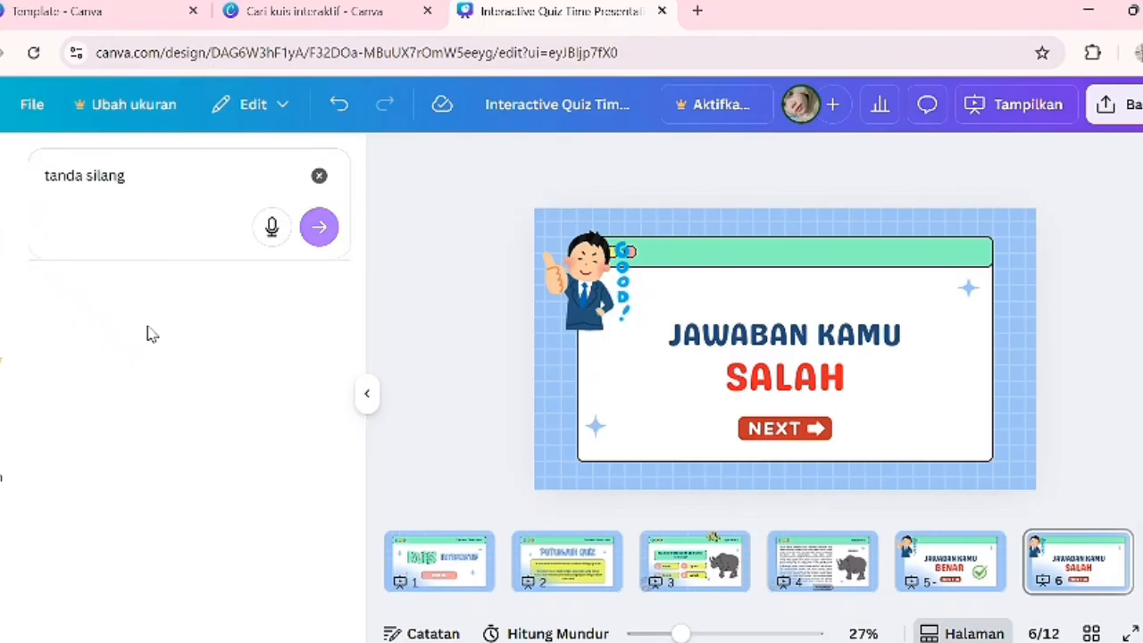
click(280, 407)
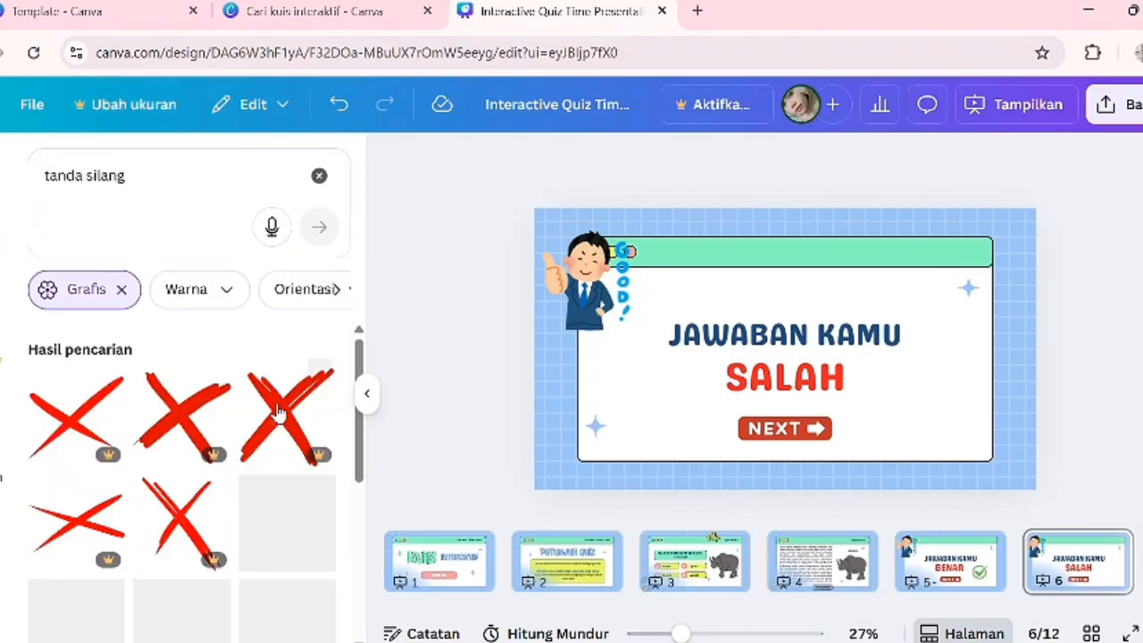
- Add the white cross in a red circle to page 6, resize it and place it to the lower right of "SALAH"
scroll(275, 393, down, 5)
click(286, 444)
drag(784, 350, 924, 407)
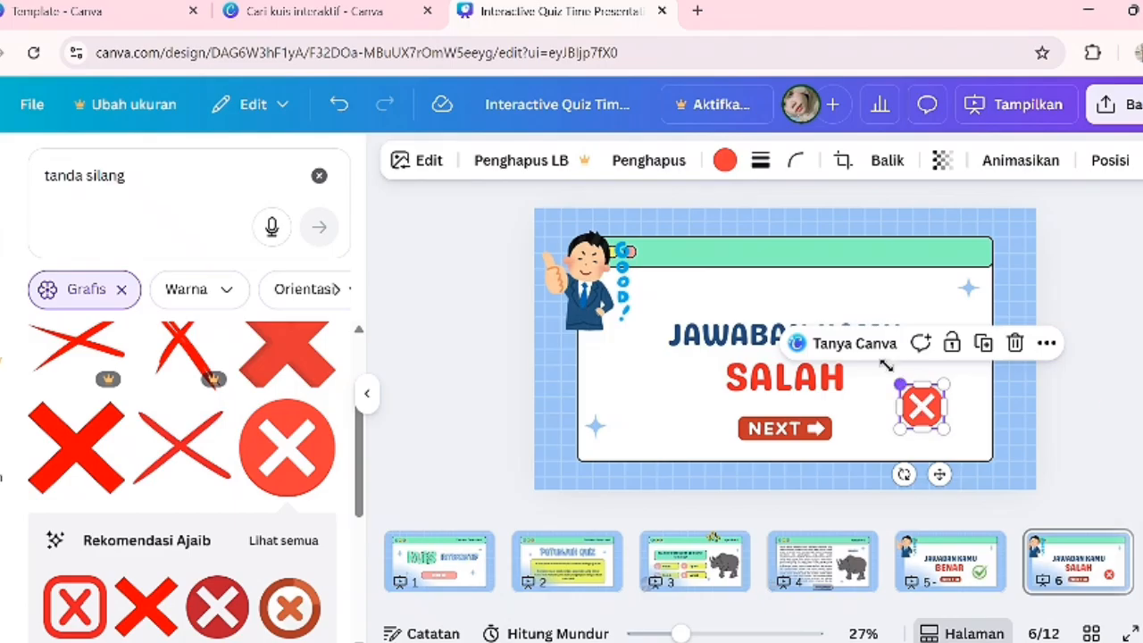
drag(885, 364, 877, 359)
drag(924, 398, 939, 409)
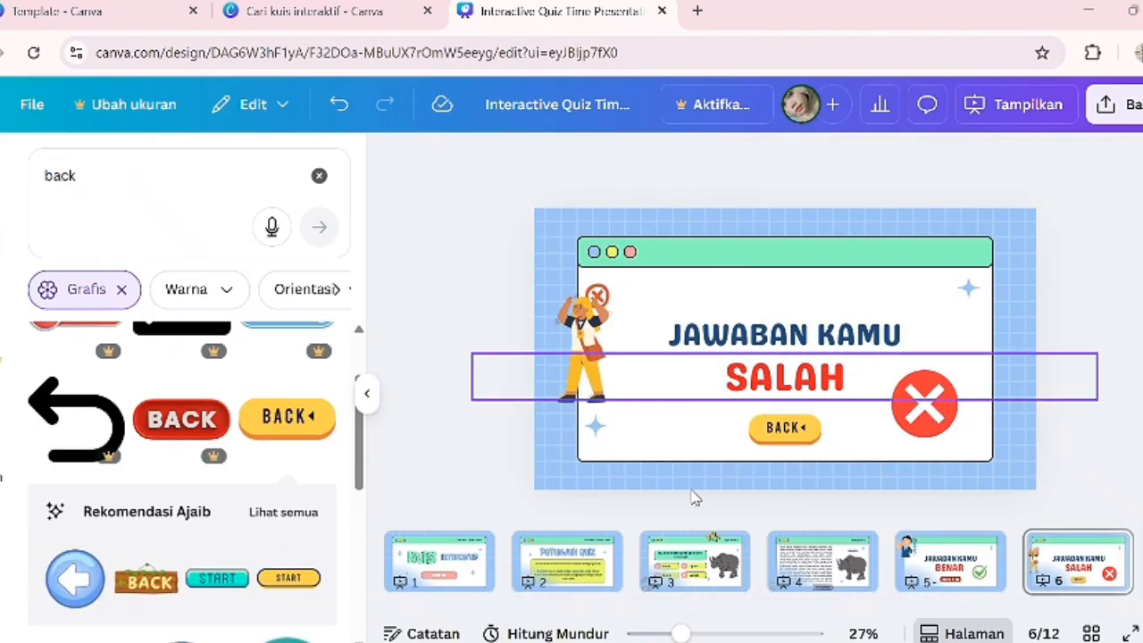
click(966, 590)
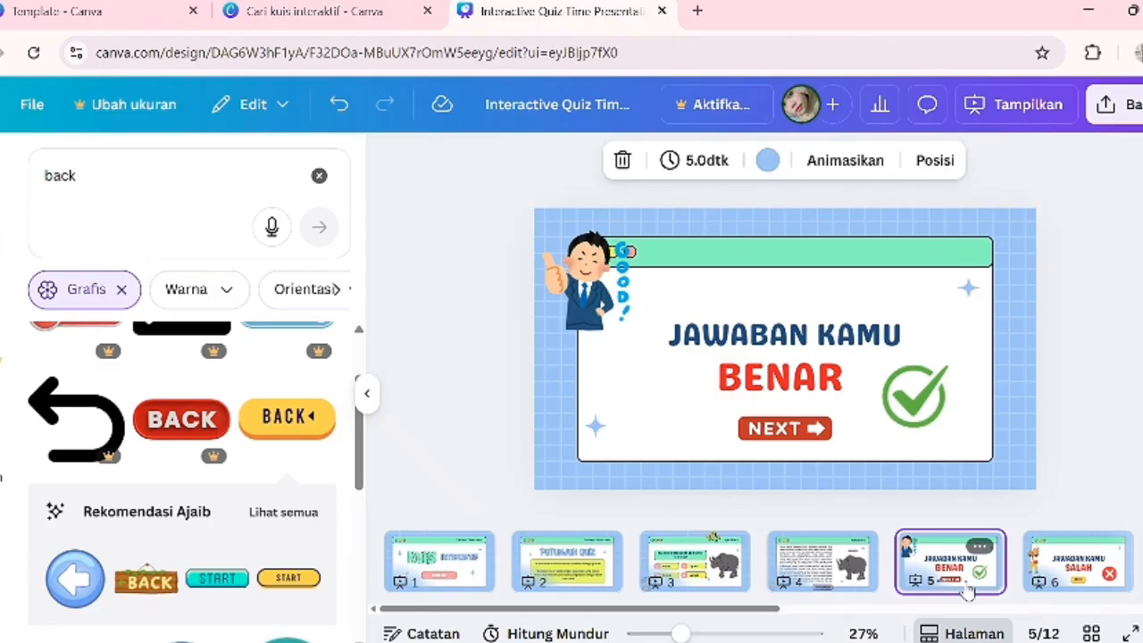
click(1051, 576)
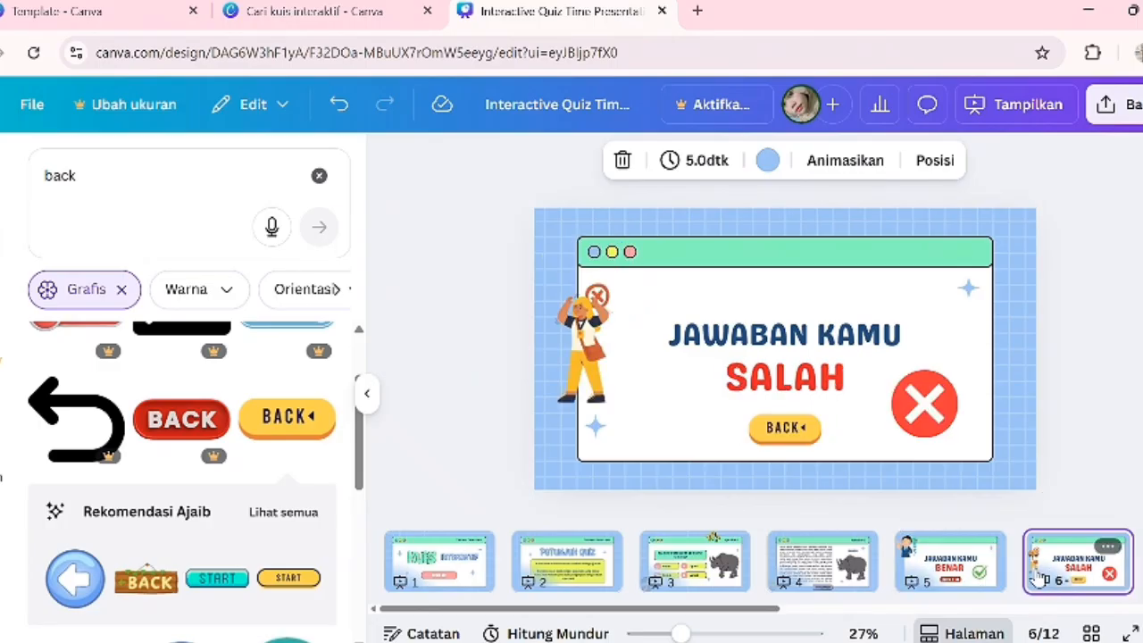
click(724, 582)
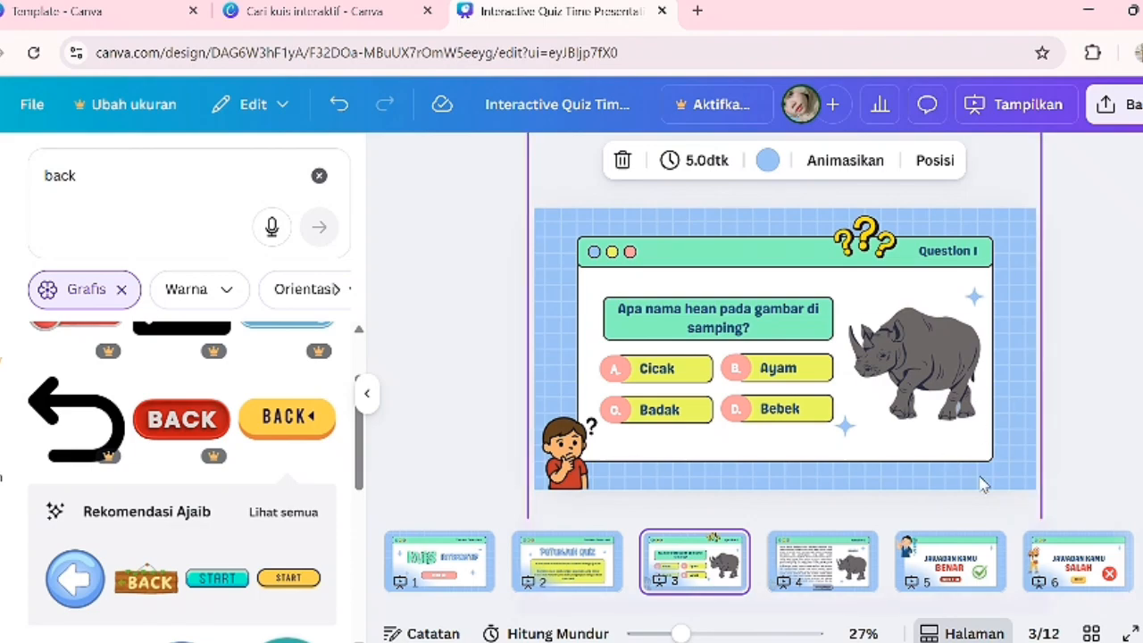
click(862, 559)
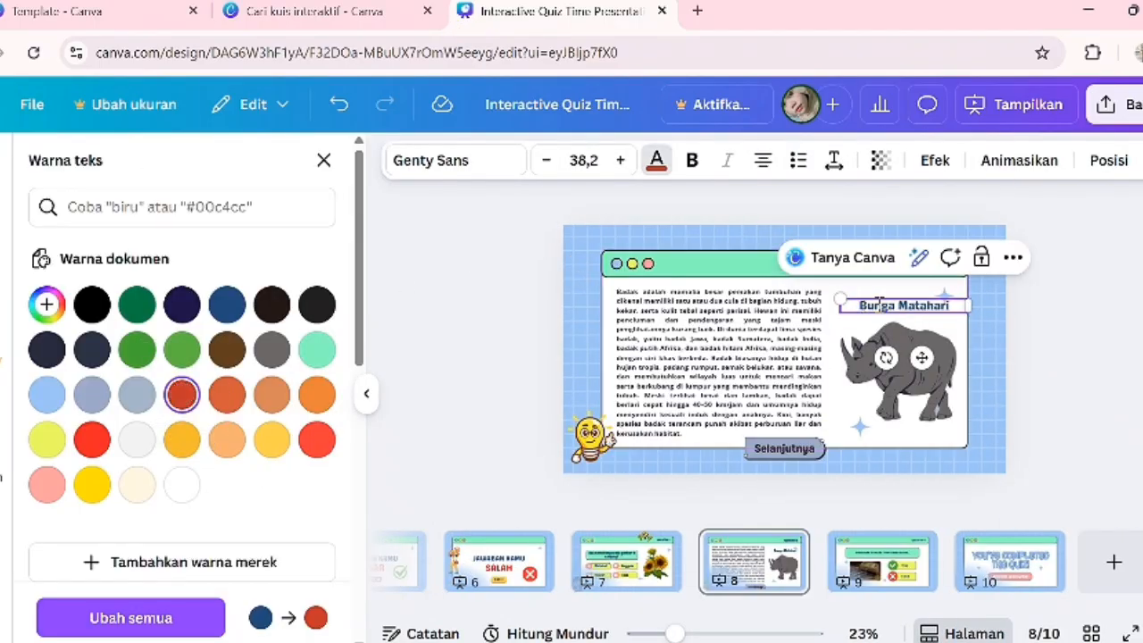
- Color the "Bunga Matahari" heading on page 8 dark red and delete the rhino picture below it
key(ctrl+z)
click(181, 394)
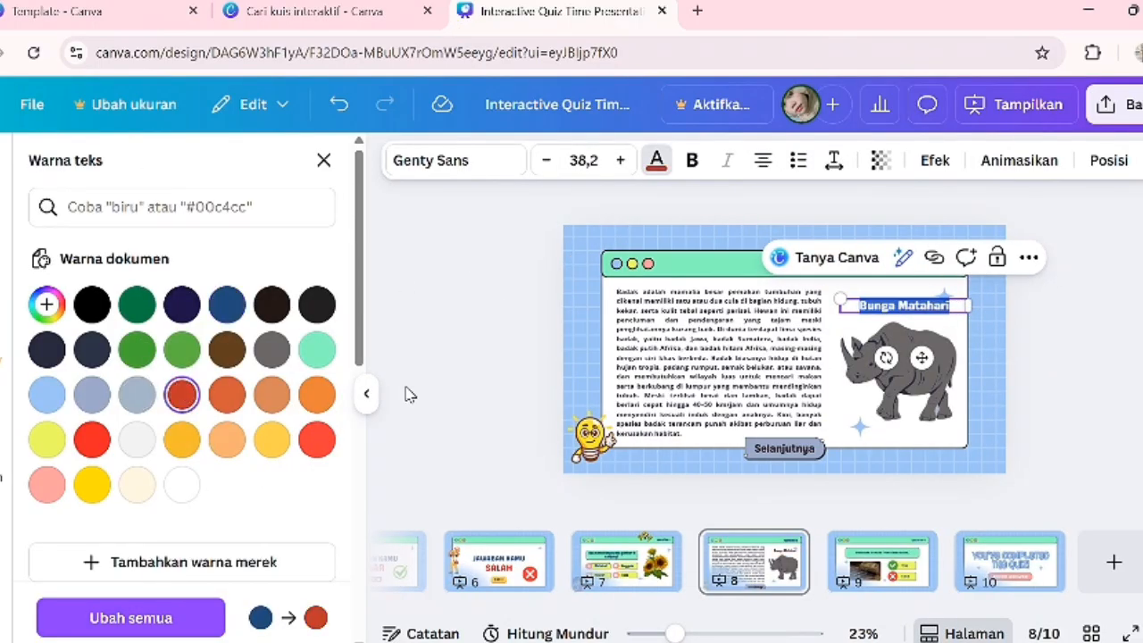
click(900, 375)
click(993, 282)
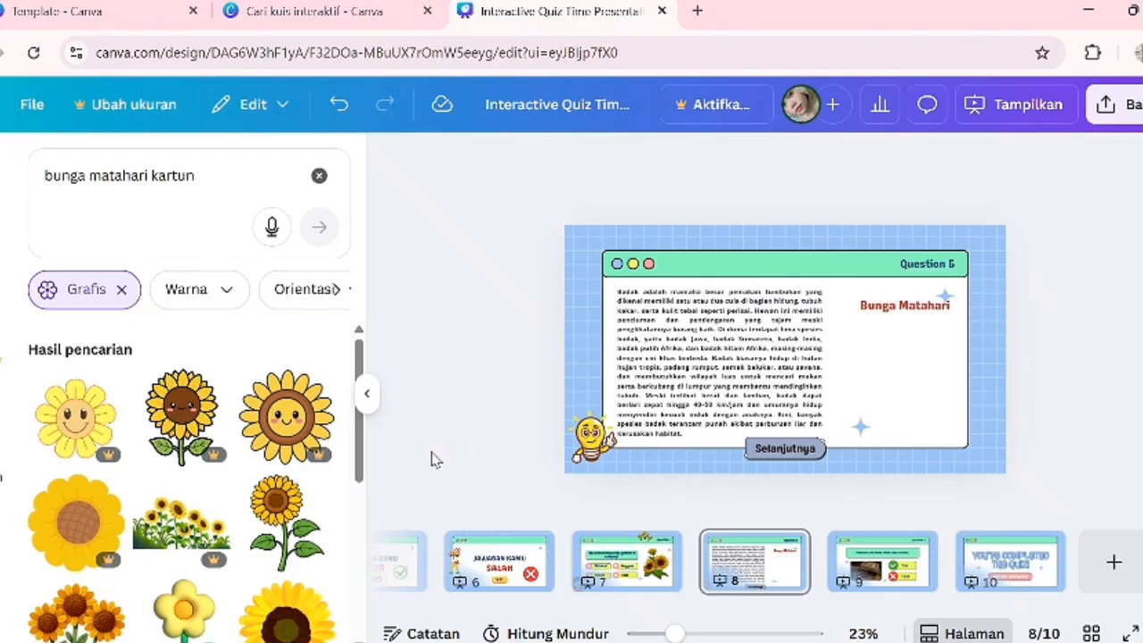
- Add the cartoon graphic of three sunflowers to page 8, shrink it and place it below the "Bunga Matahari" heading
scroll(313, 523, down, 3)
scroll(313, 523, down, 3)
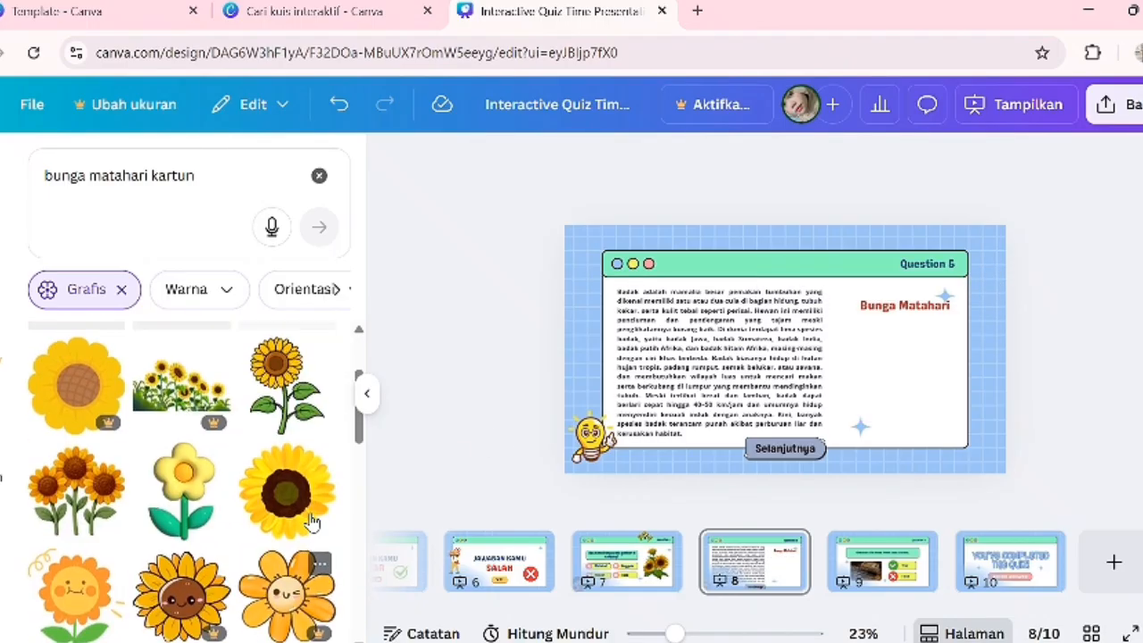
click(71, 486)
drag(896, 437, 842, 401)
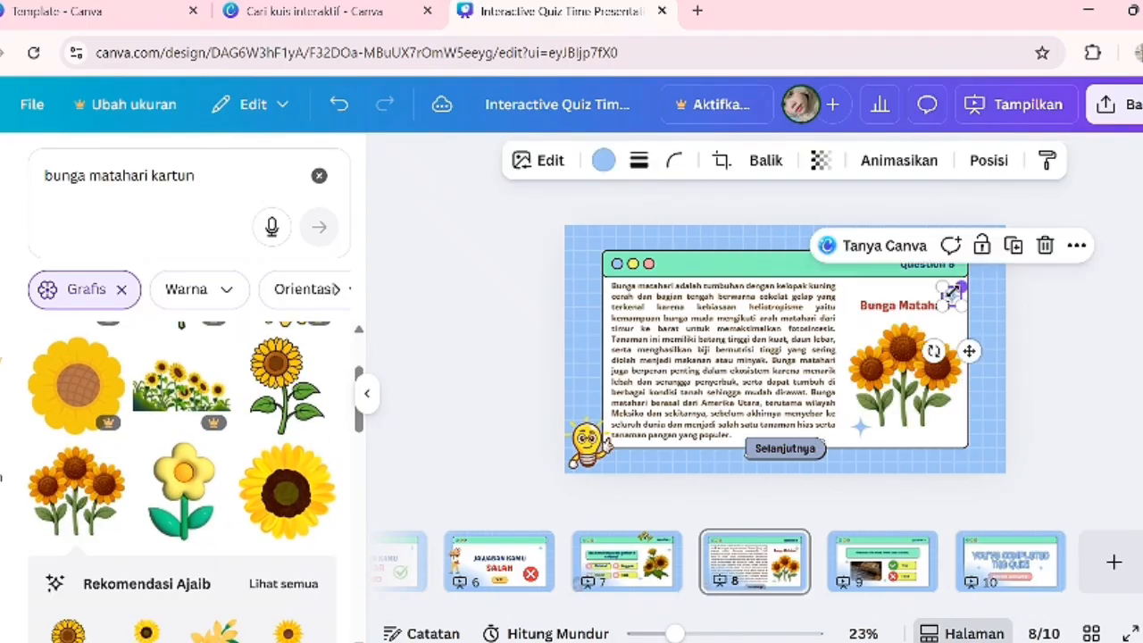
- Replace the word "Question" in the header label of page 8 with "Pertanyaan"
click(928, 264)
double_click(938, 268)
key(BackSpace)
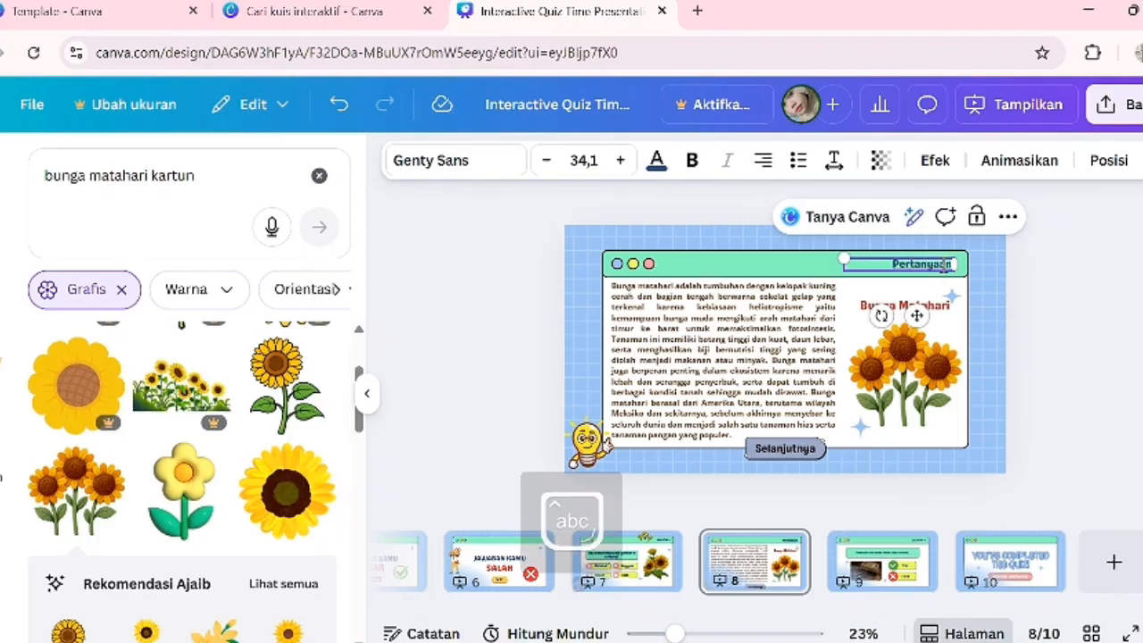
click(1051, 313)
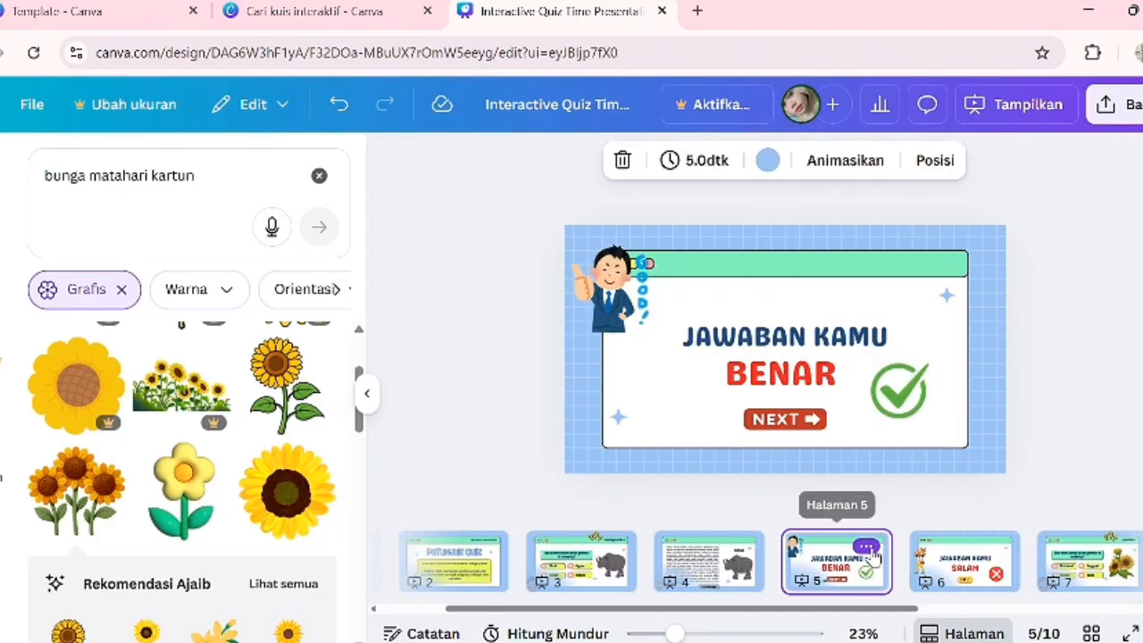
- Duplicate the correct-answer page 5 and move the copy directly after the sunflower explanation page, as page 9
click(866, 546)
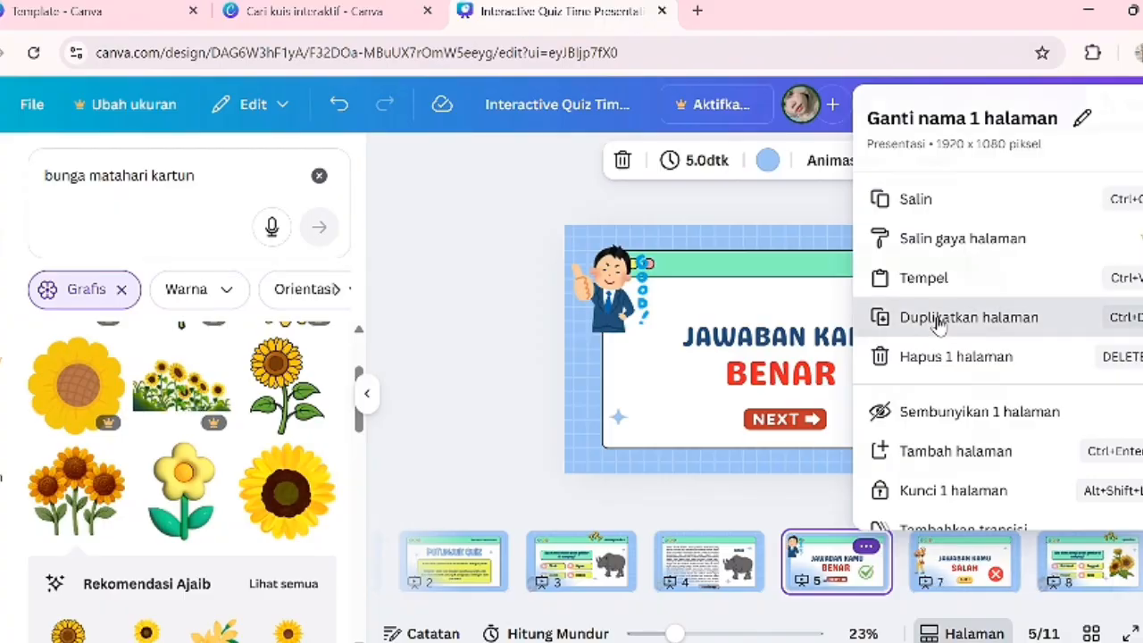
click(938, 326)
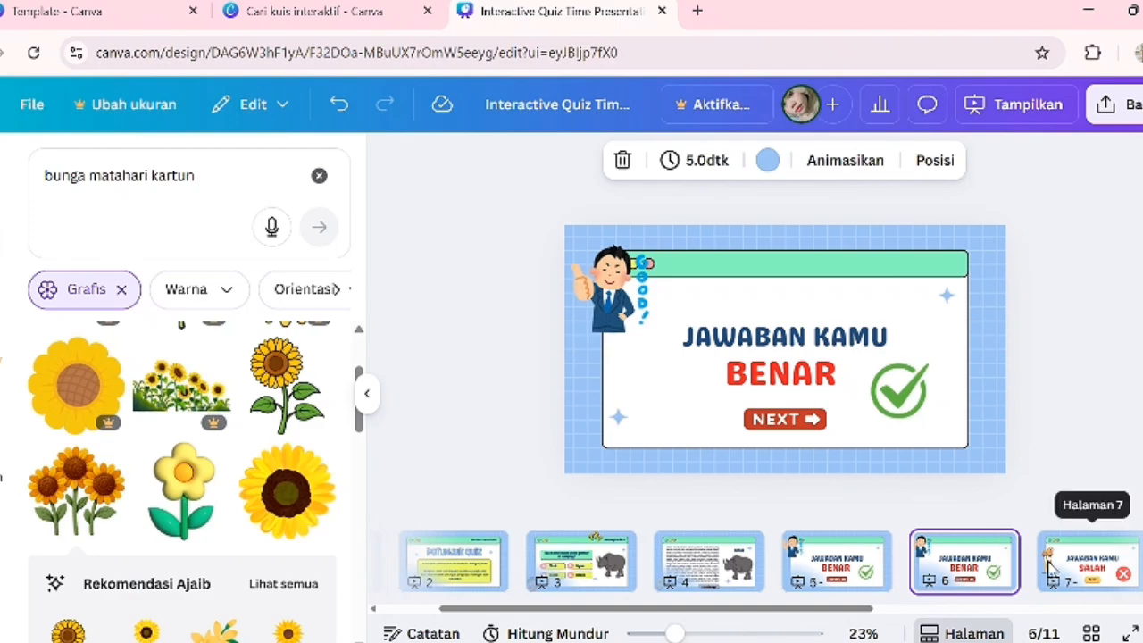
right_click(1051, 569)
click(859, 529)
click(998, 569)
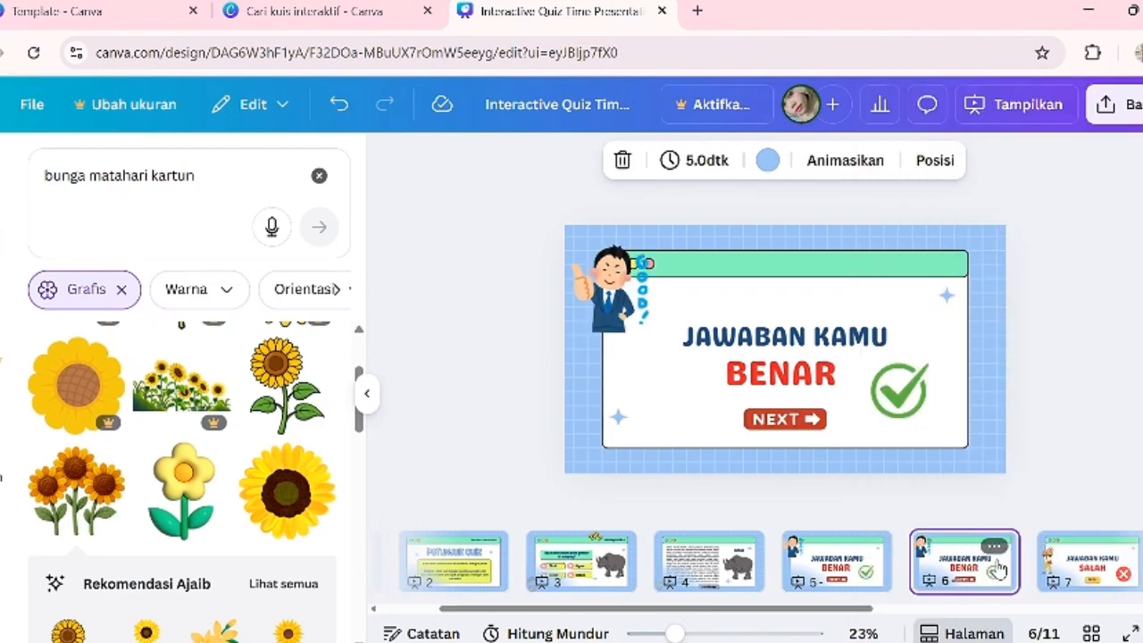
drag(998, 568, 920, 569)
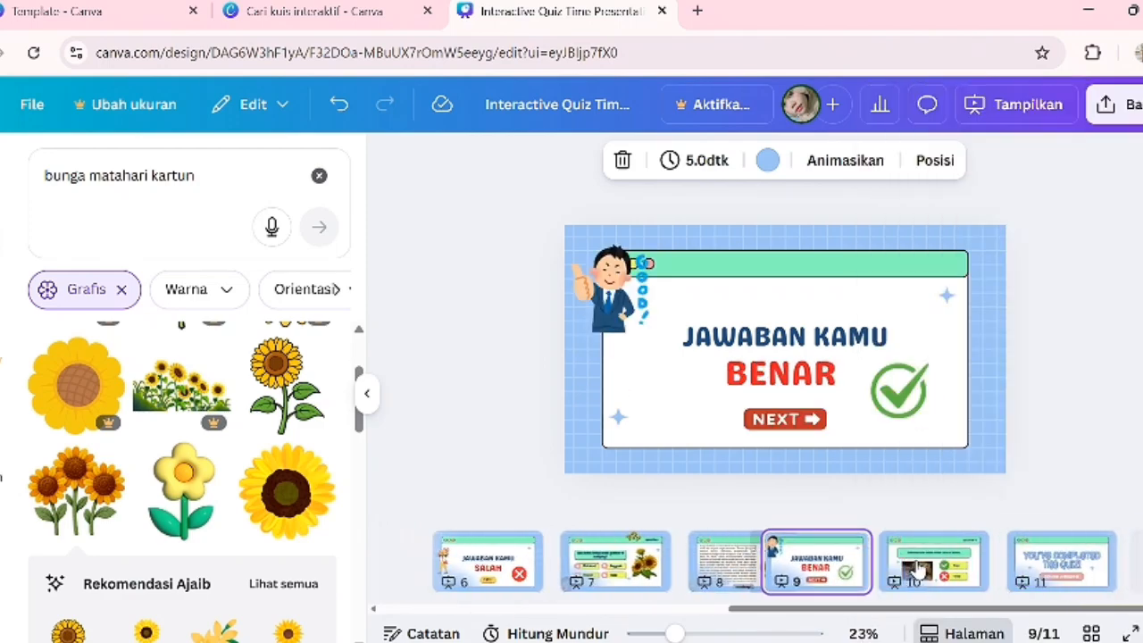
- Duplicate the wrong-answer page 6 and move the copy directly after the correct-answer page 9, as page 10
scroll(920, 569, left, 3)
click(652, 569)
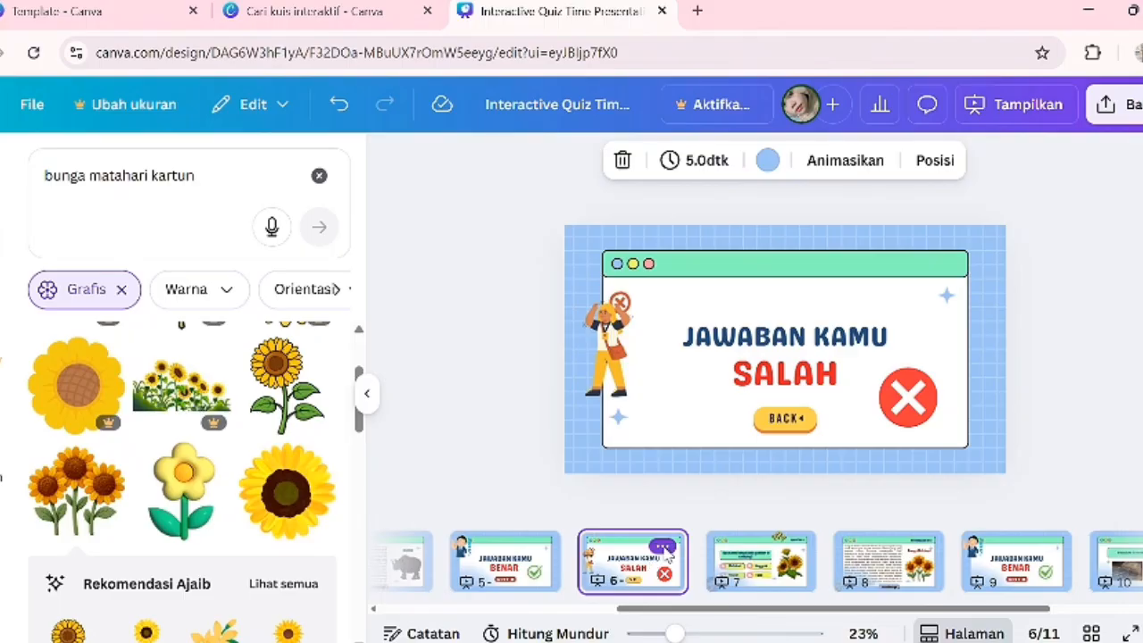
click(661, 547)
click(692, 317)
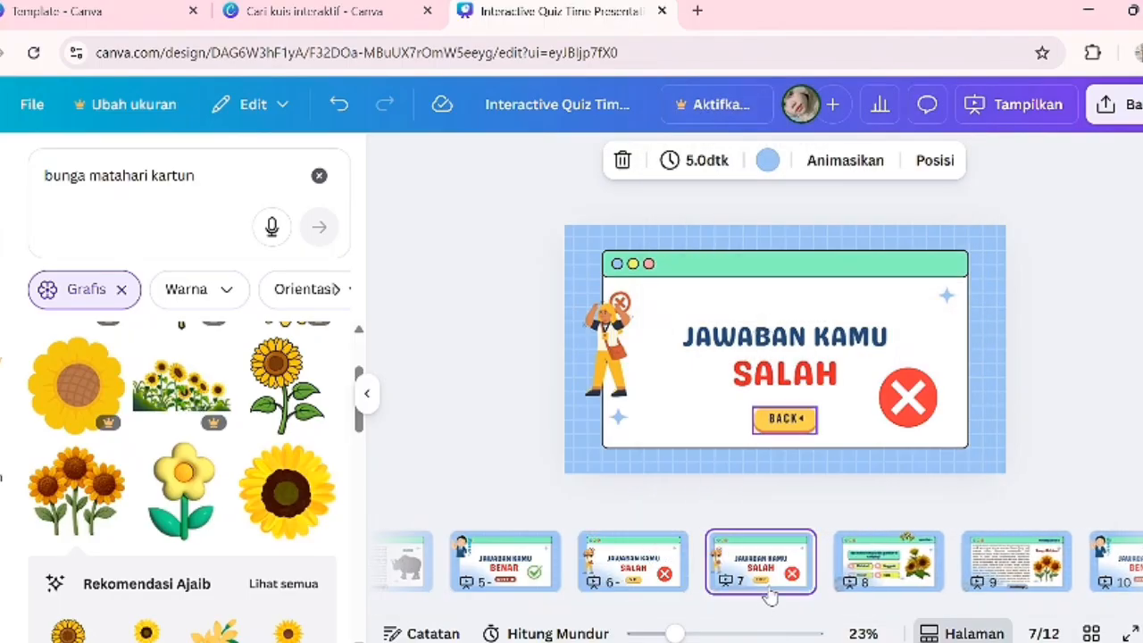
drag(770, 597, 875, 558)
scroll(786, 563, left, 3)
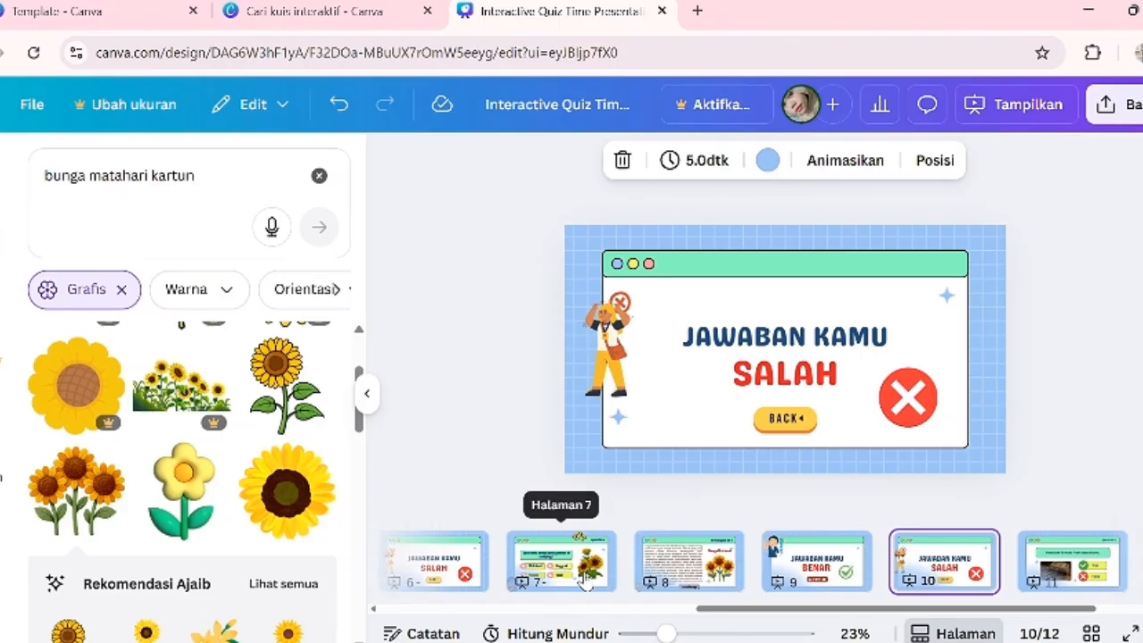
click(585, 583)
click(689, 563)
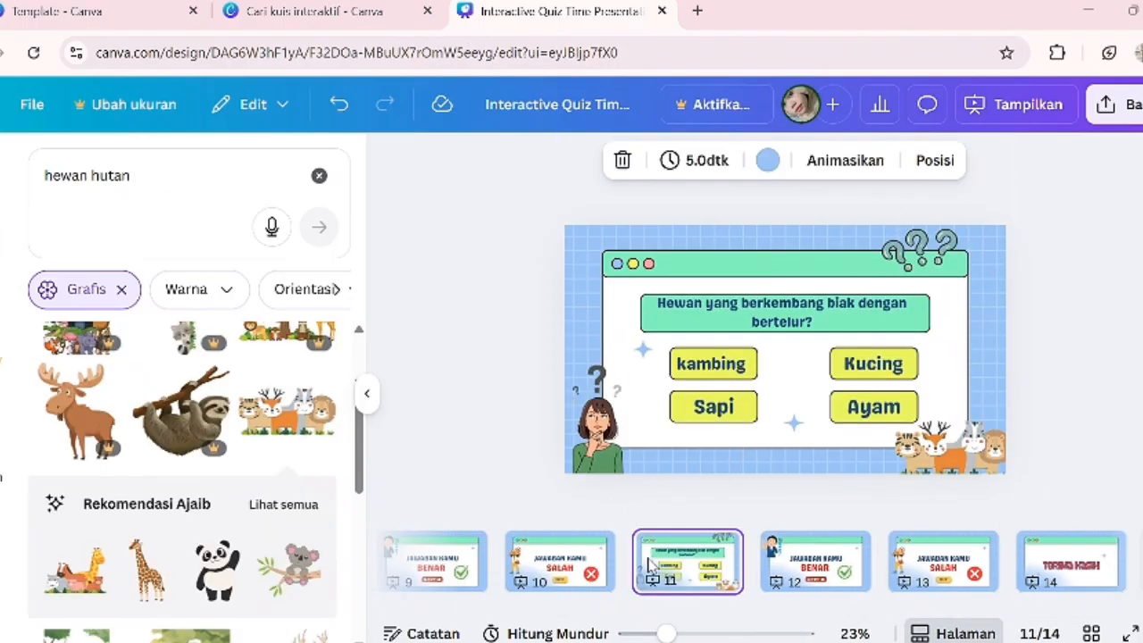
scroll(652, 571, left, 5)
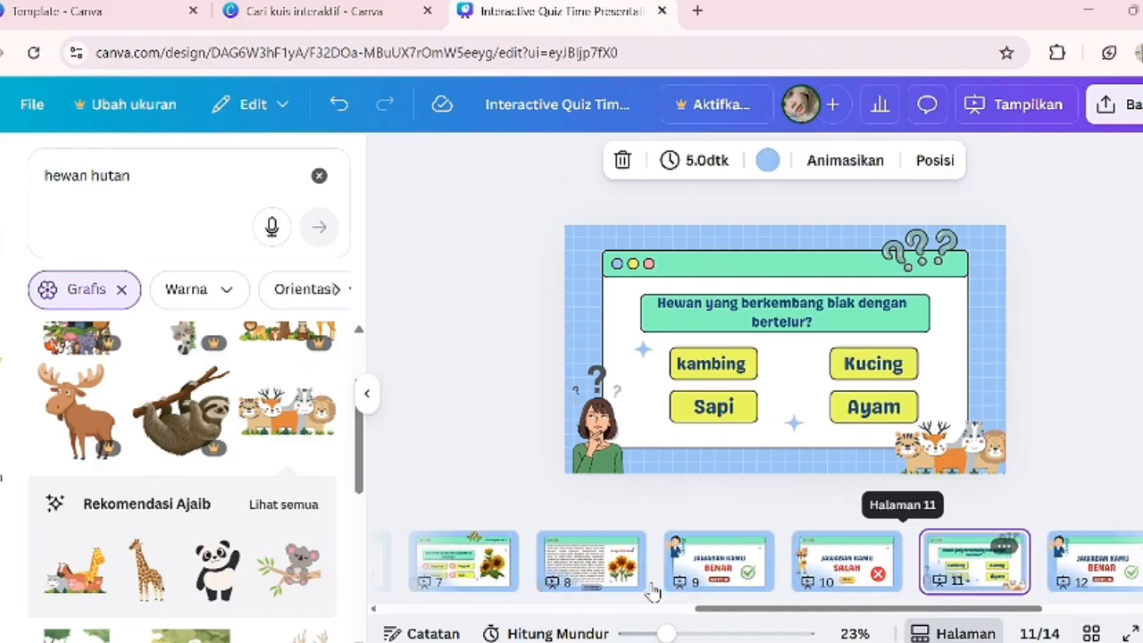
scroll(654, 571, left, 5)
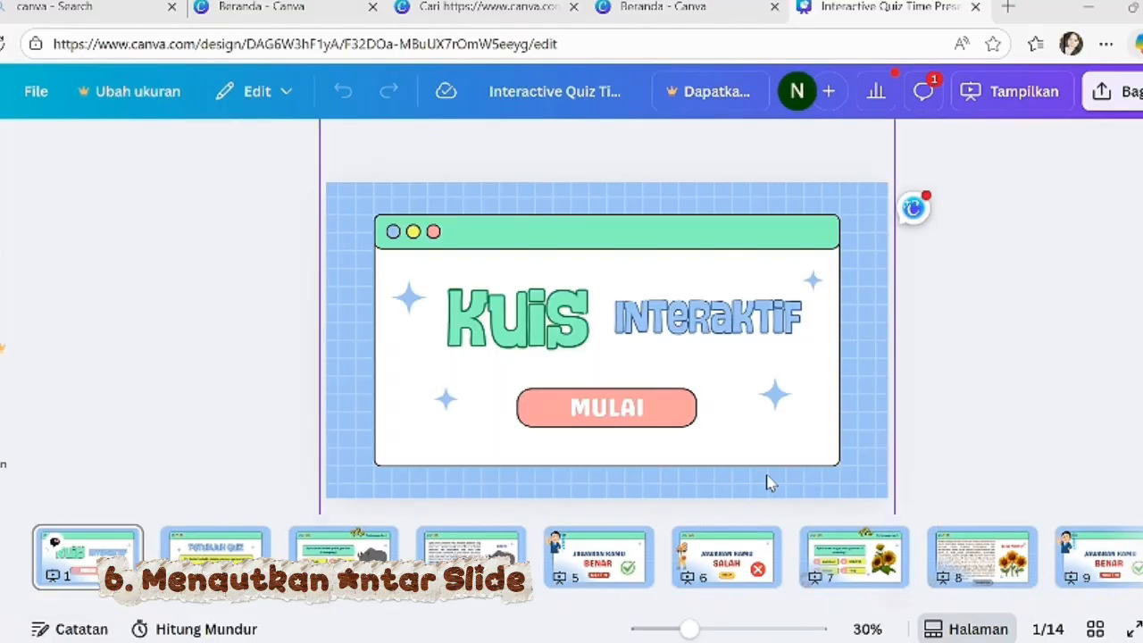
right_click(774, 481)
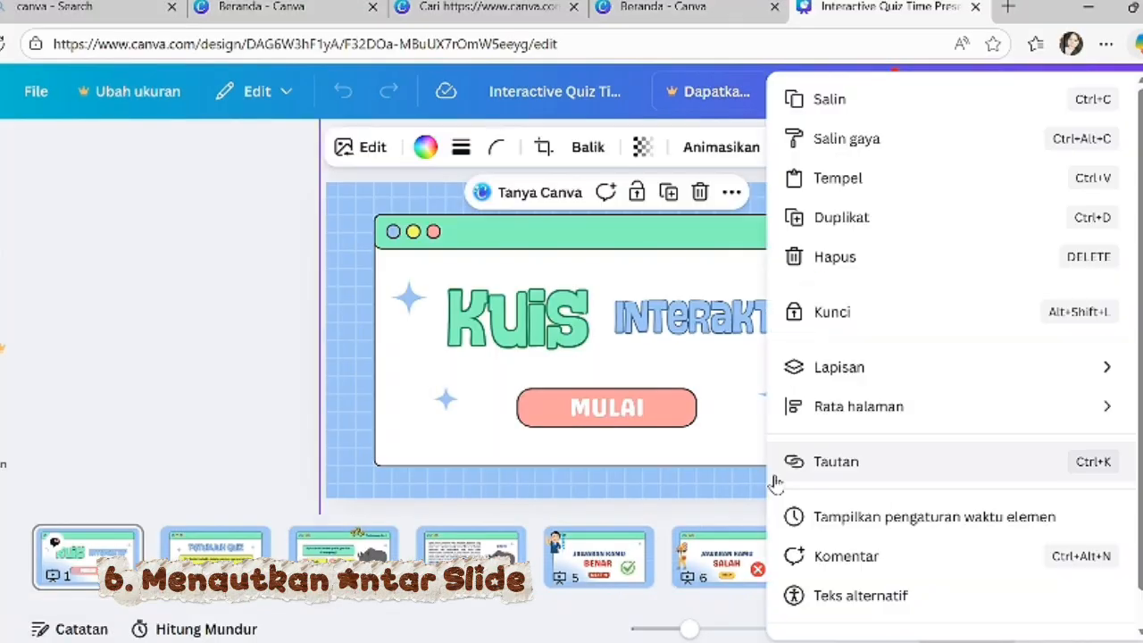
click(836, 462)
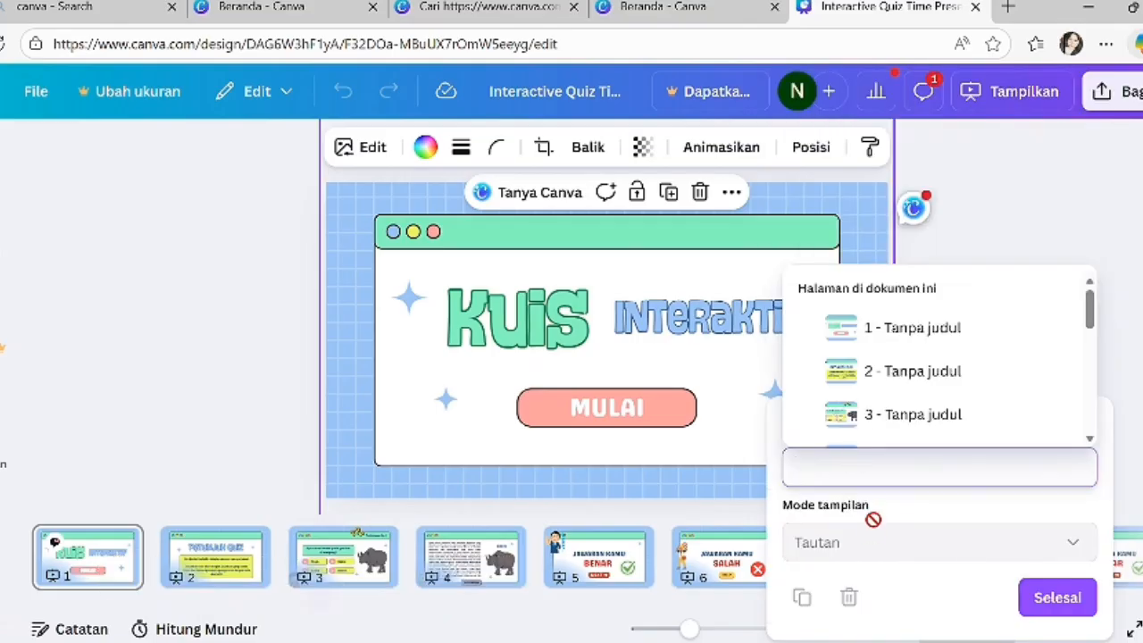
scroll(853, 371, down, 3)
click(855, 375)
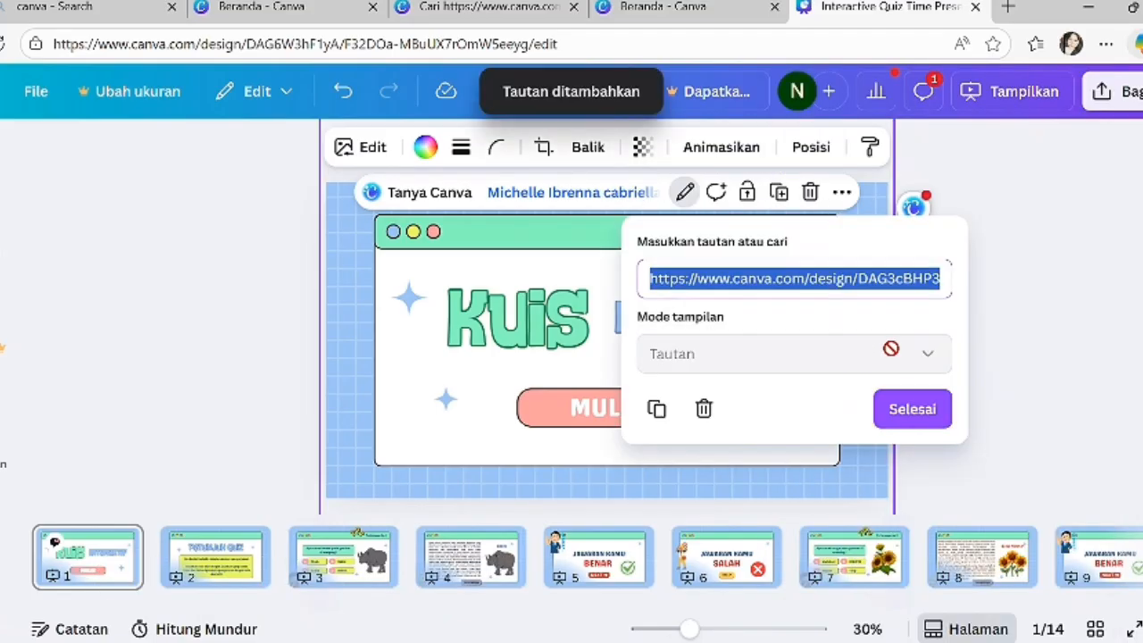
click(703, 413)
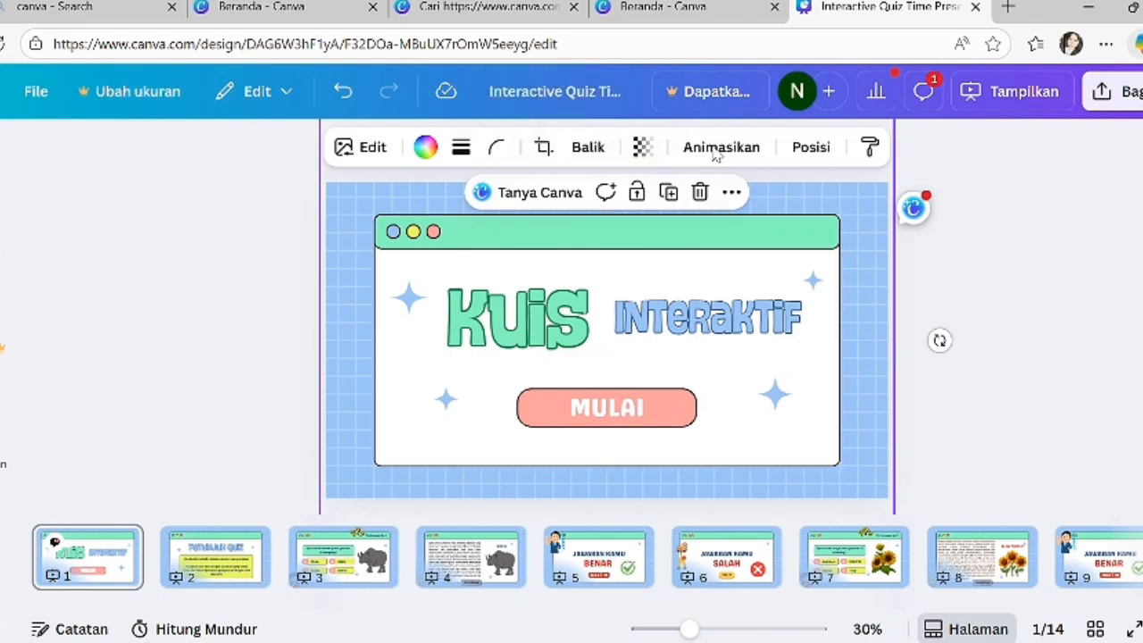
- Link the blue grid background of the title page to page 2 of the document
right_click(840, 491)
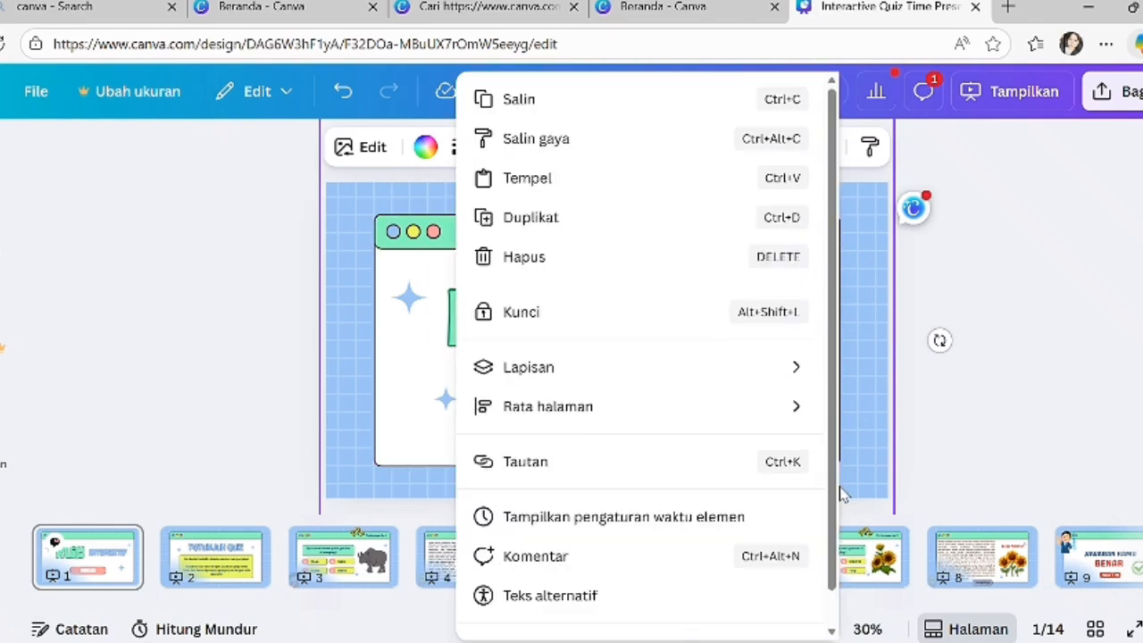
click(689, 477)
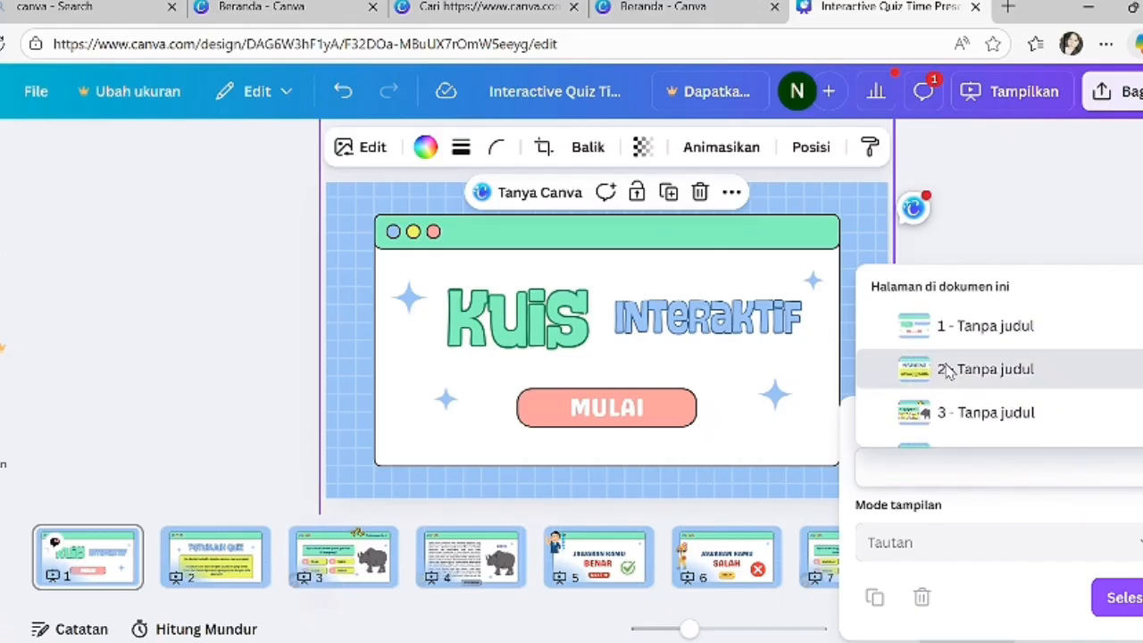
click(953, 377)
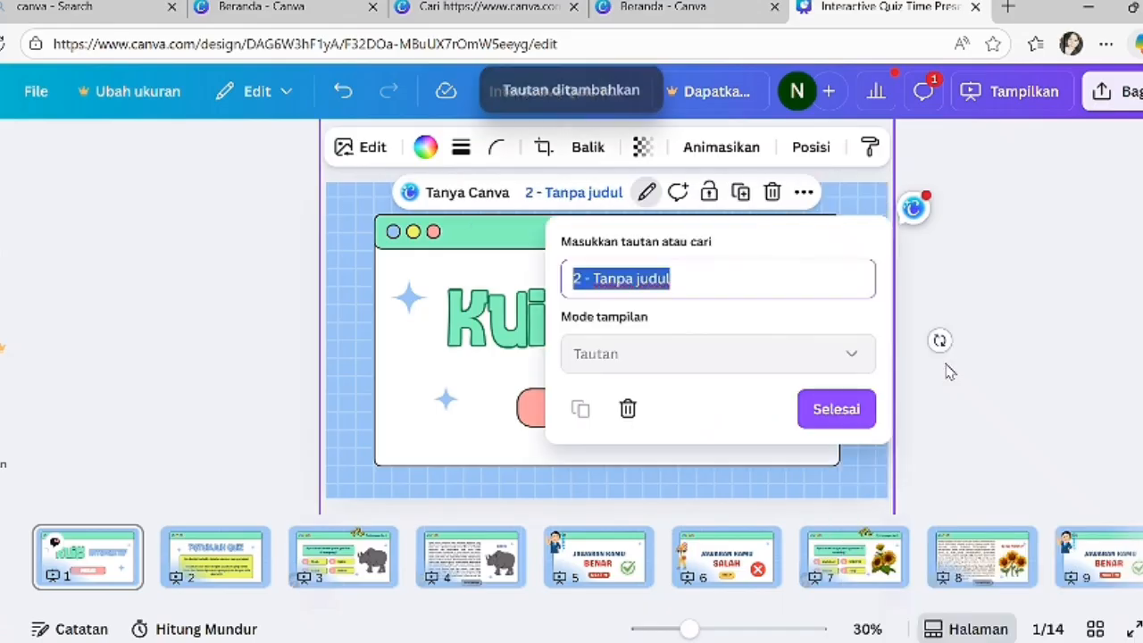
click(844, 411)
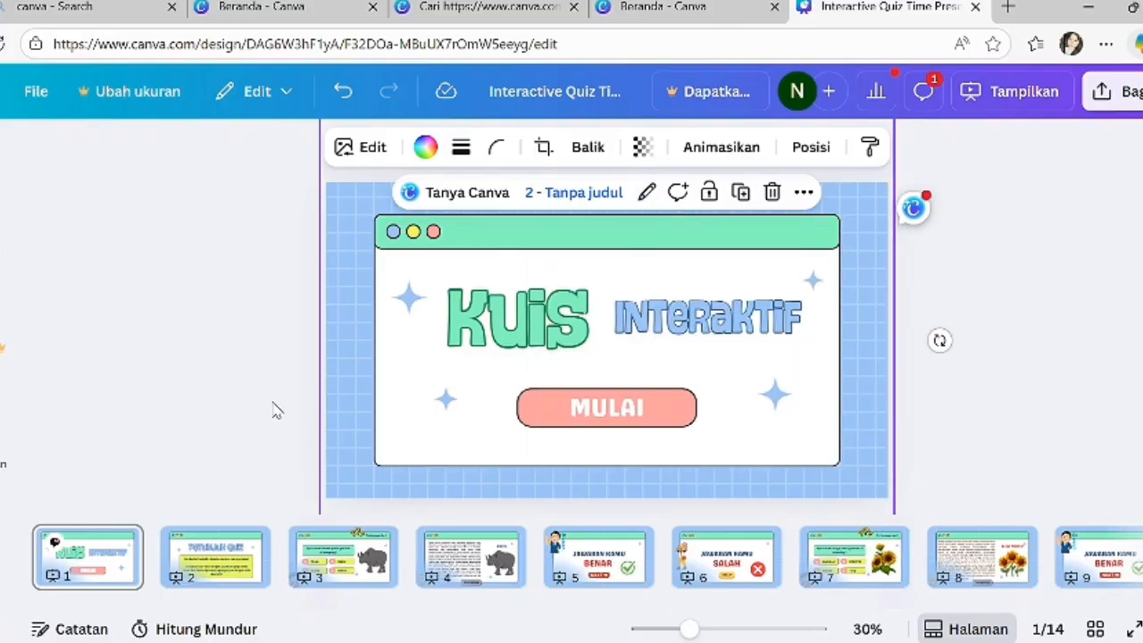
- Link the yellow instruction box on the "Petunjuk Quiz" page to page 3 of the document
click(215, 554)
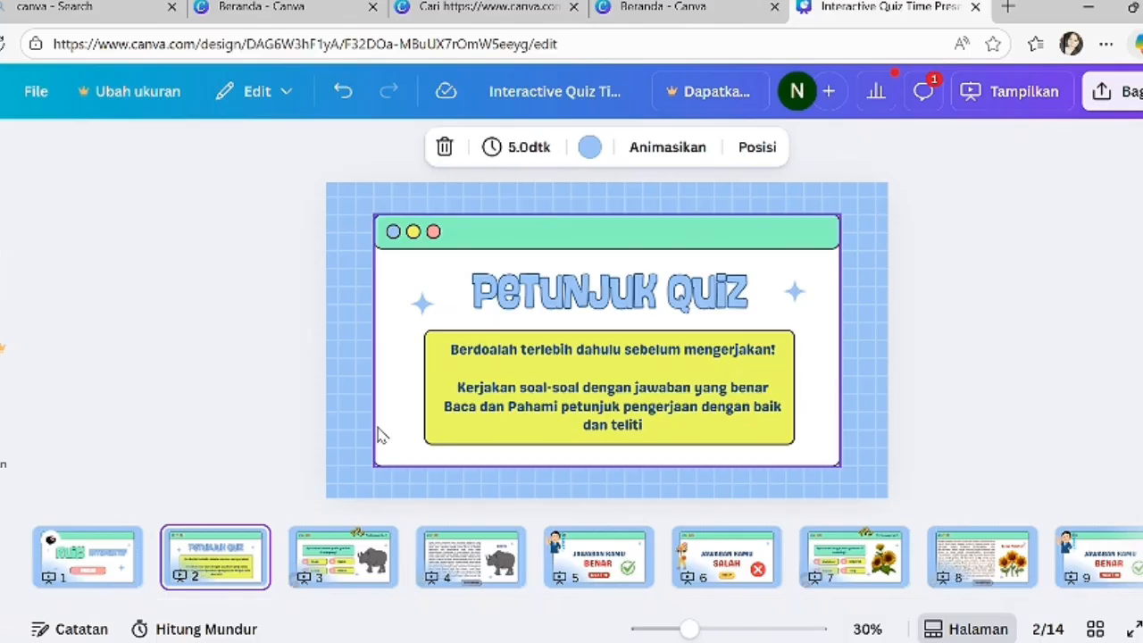
right_click(434, 447)
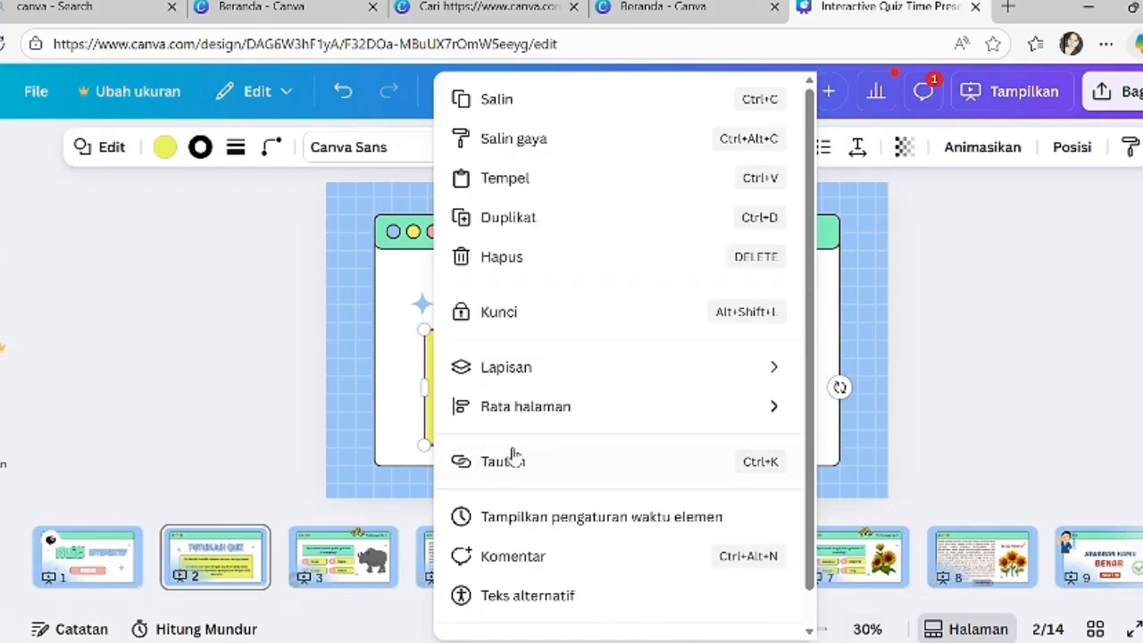
click(518, 461)
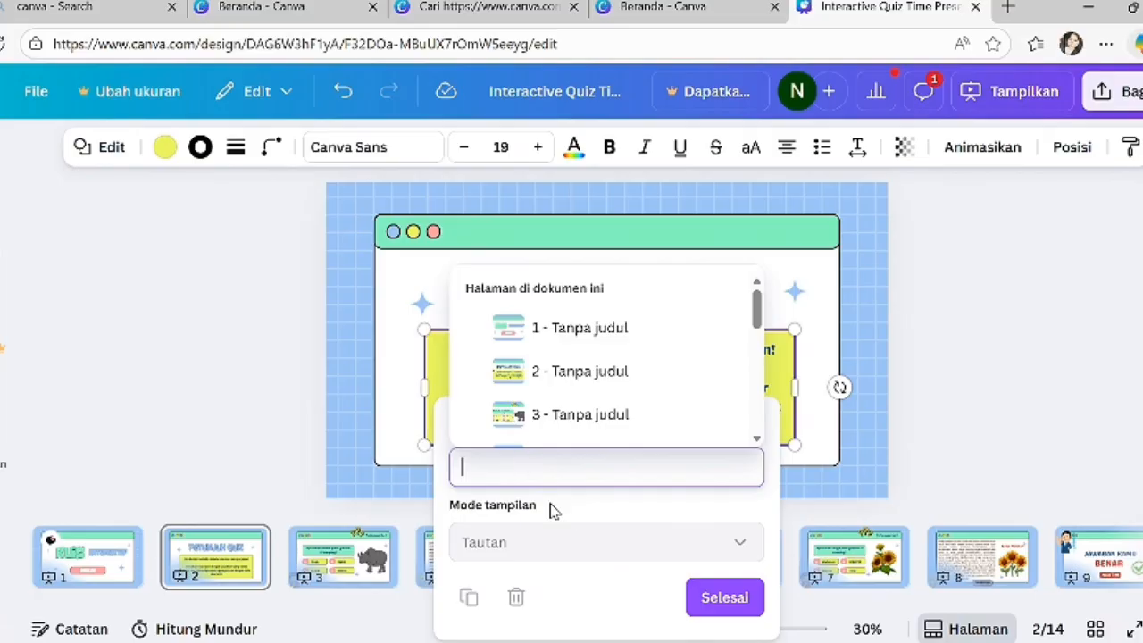
scroll(597, 433, down, 3)
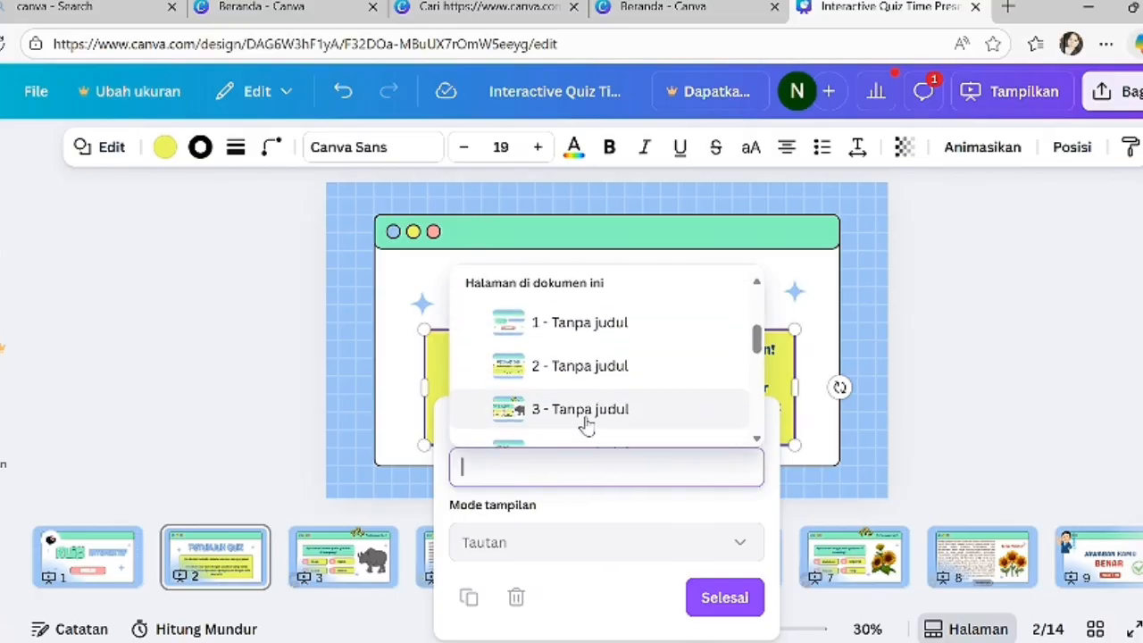
click(547, 412)
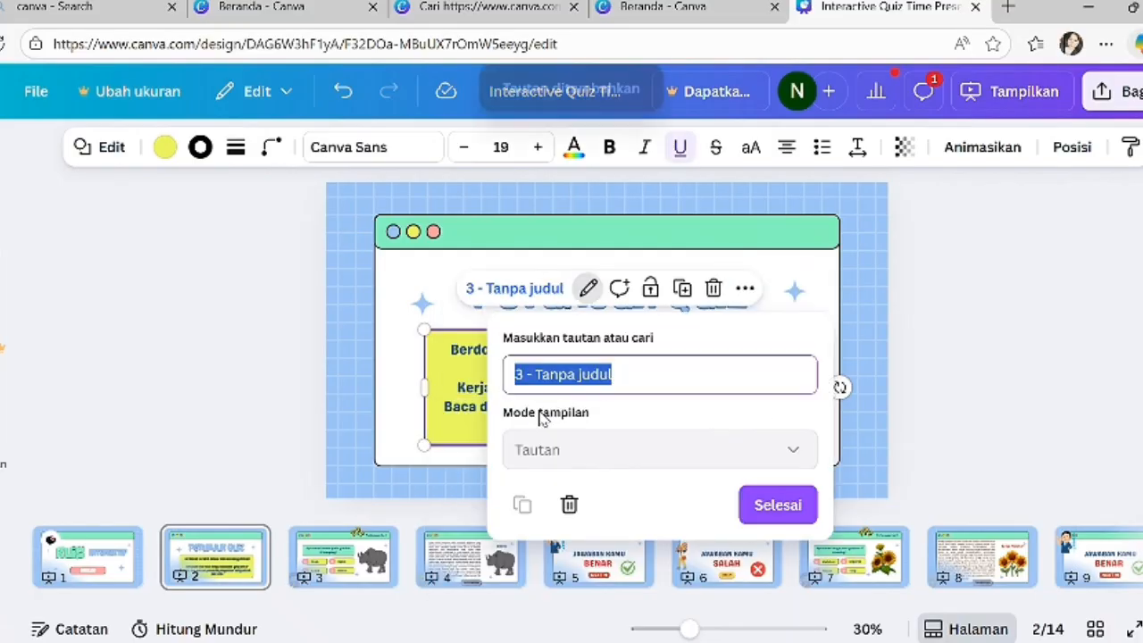
click(778, 502)
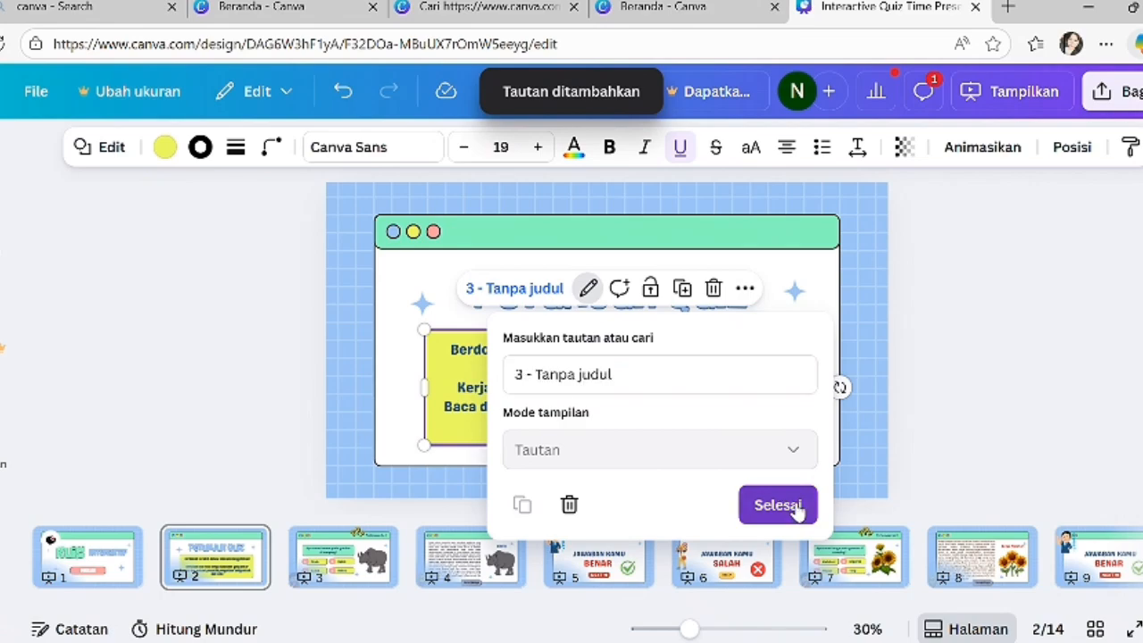
- Link the letter C label of the "Badak" answer on page 3 to the correct-answer page 5
click(346, 560)
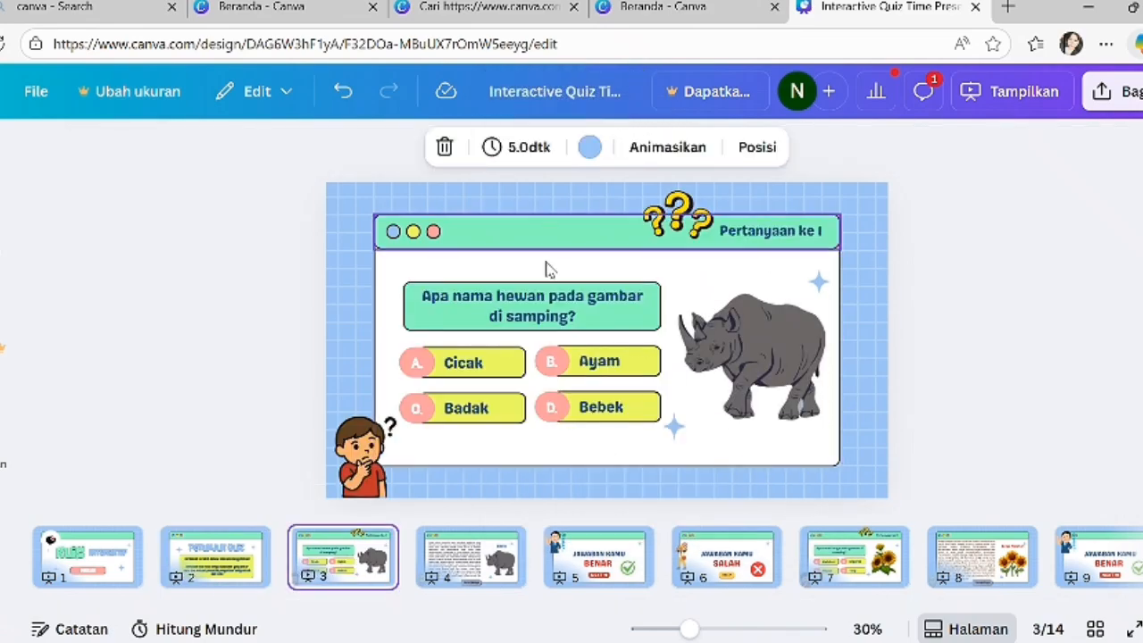
click(422, 402)
click(420, 406)
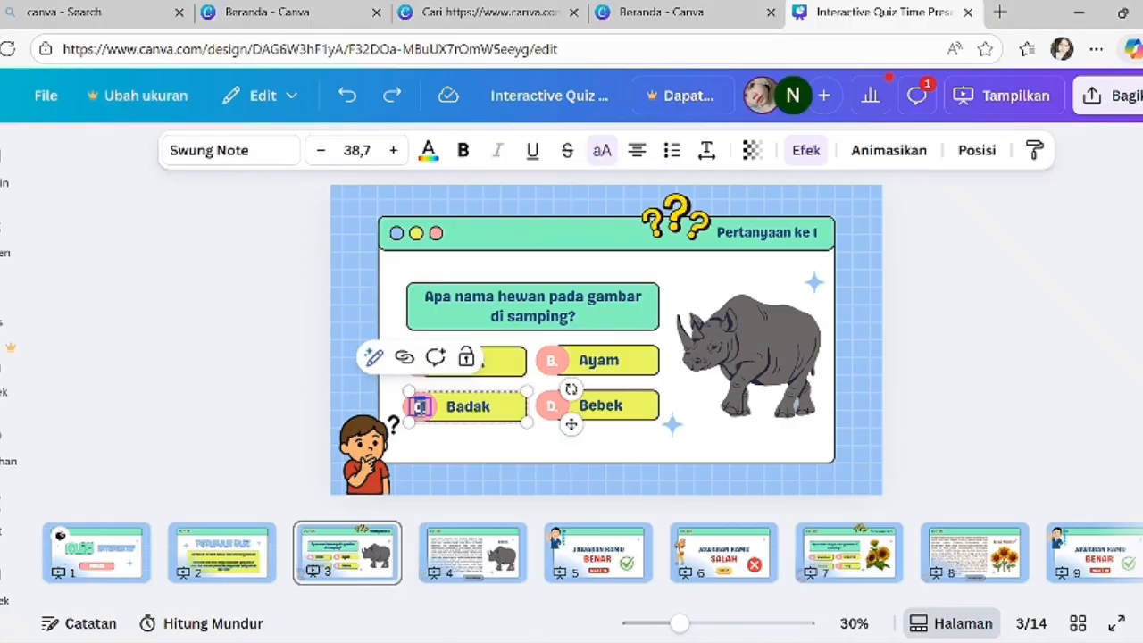
click(404, 358)
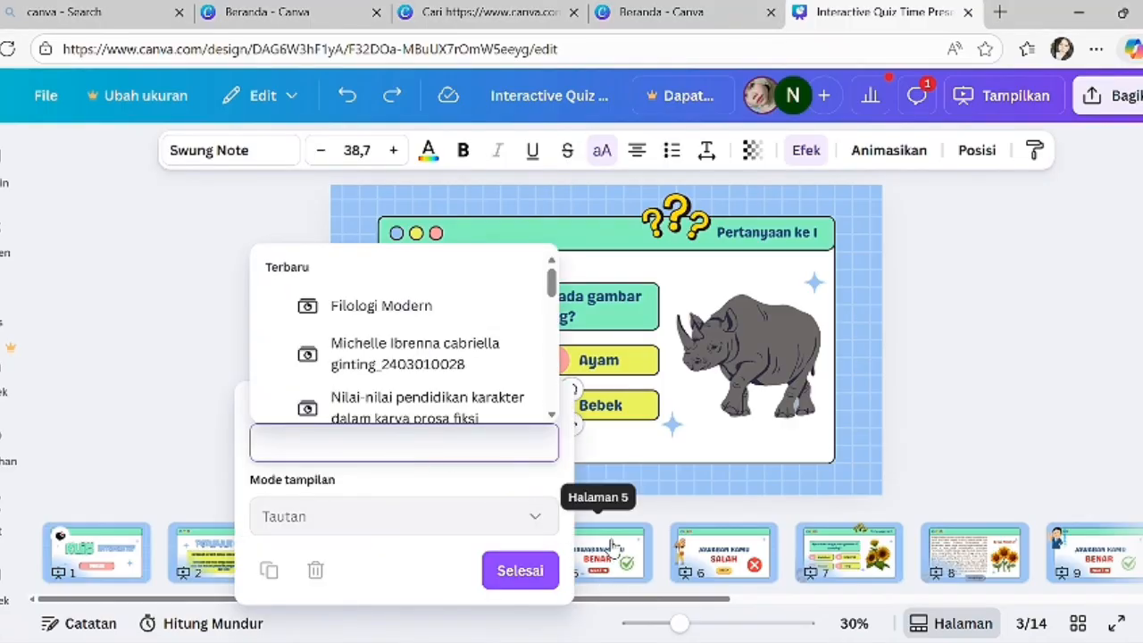
scroll(467, 401, down, 5)
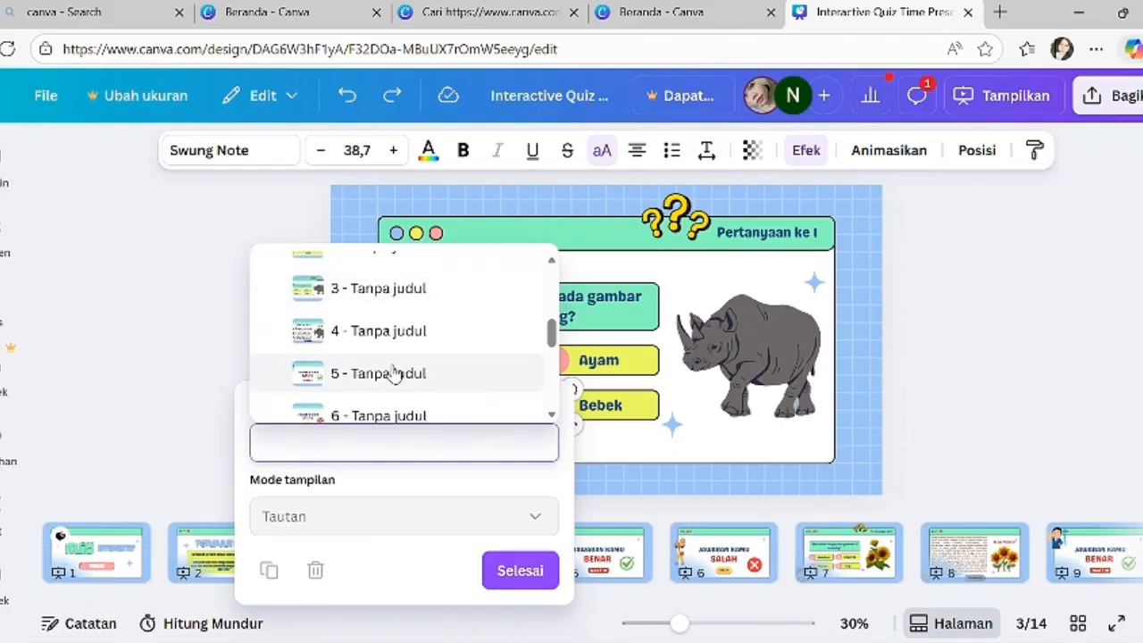
click(393, 373)
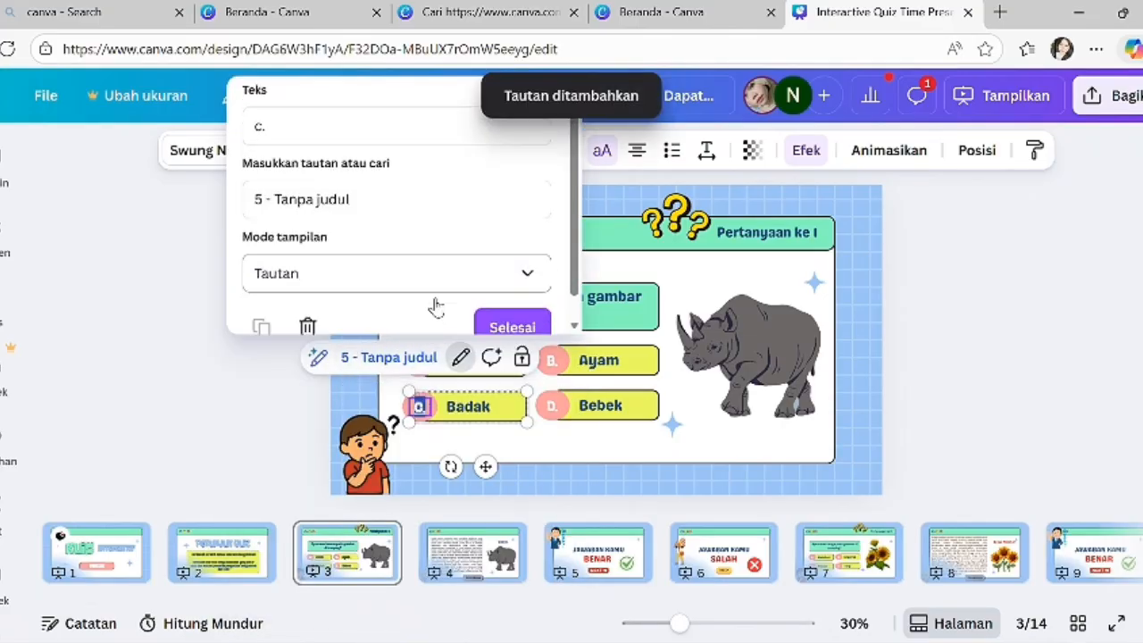
scroll(395, 304, down, 2)
click(507, 302)
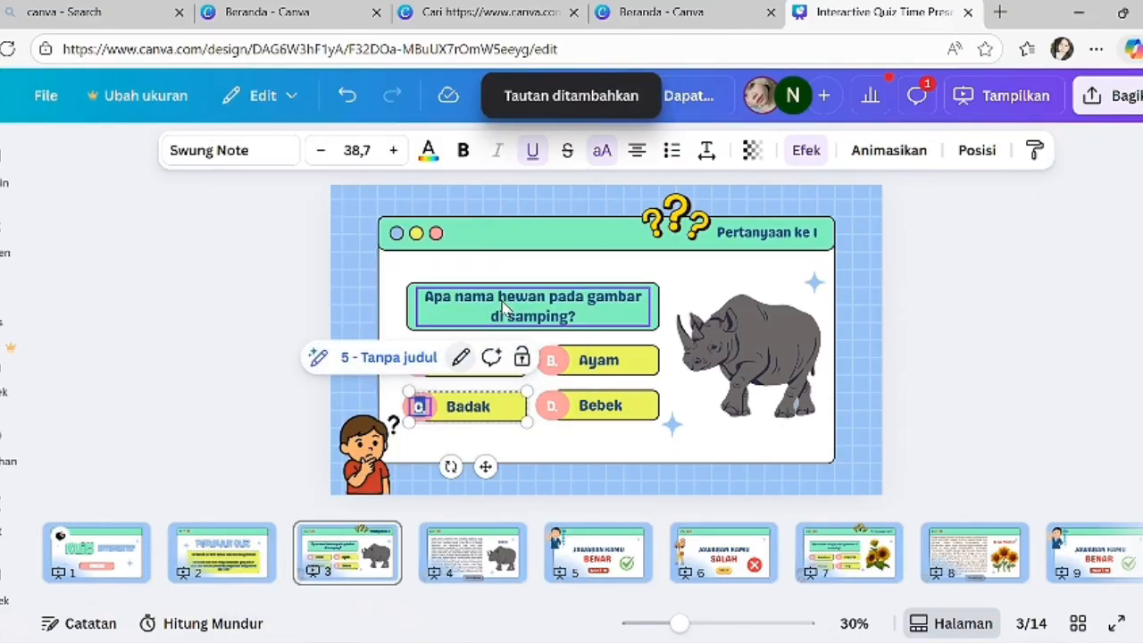
click(574, 458)
click(605, 582)
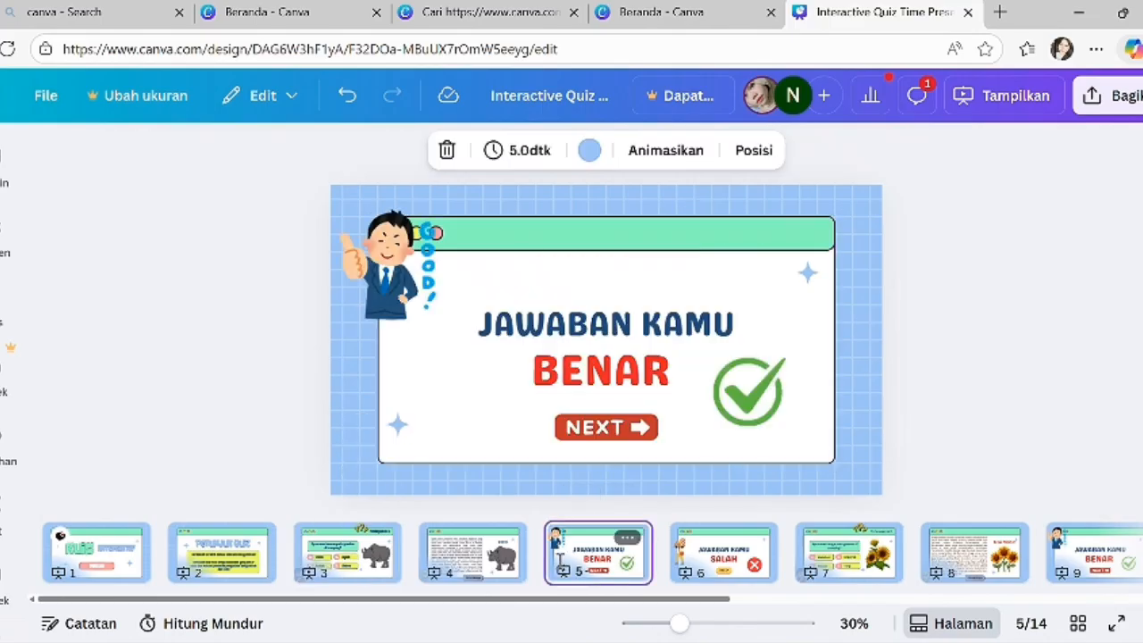
- Link the letter B label of the "Ayam" answer on page 3 to the wrong-answer page 6
click(351, 552)
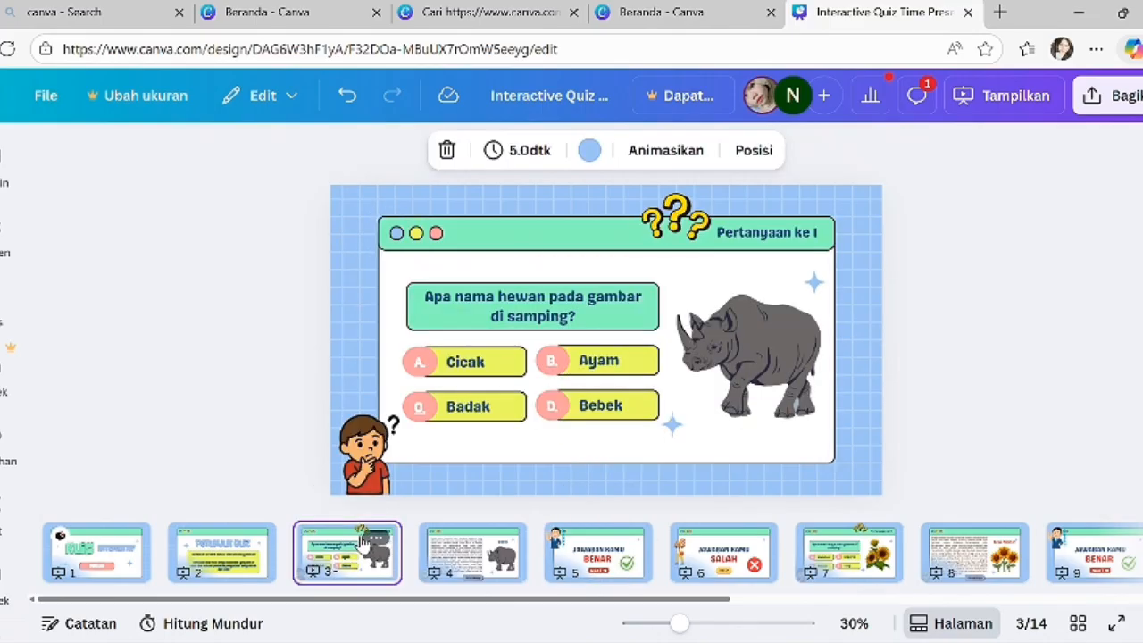
click(553, 365)
click(552, 361)
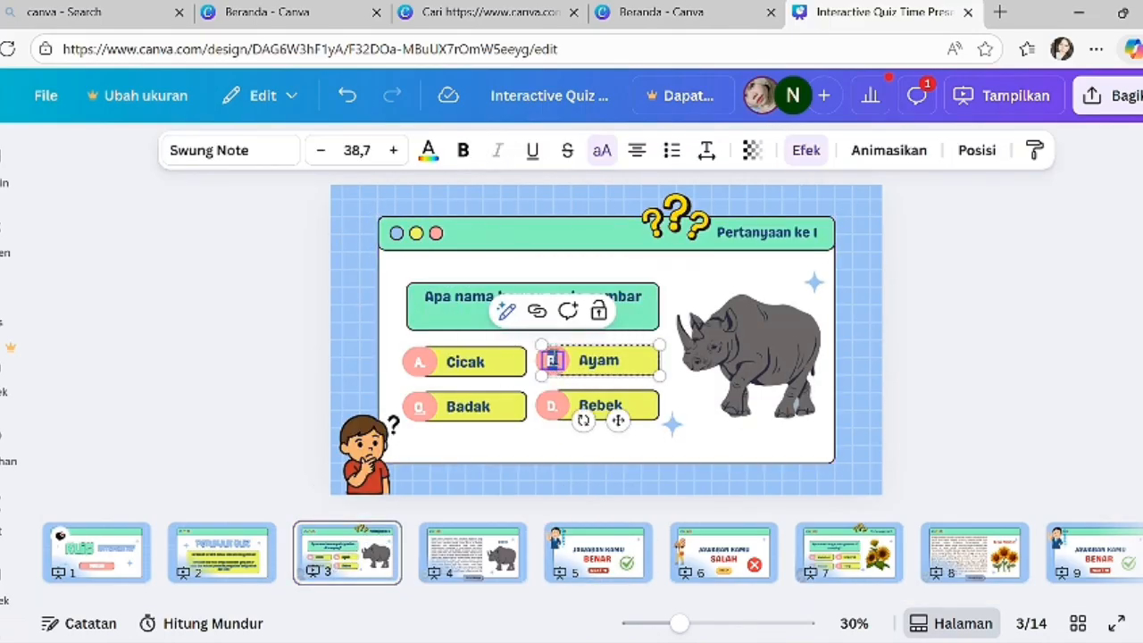
click(537, 311)
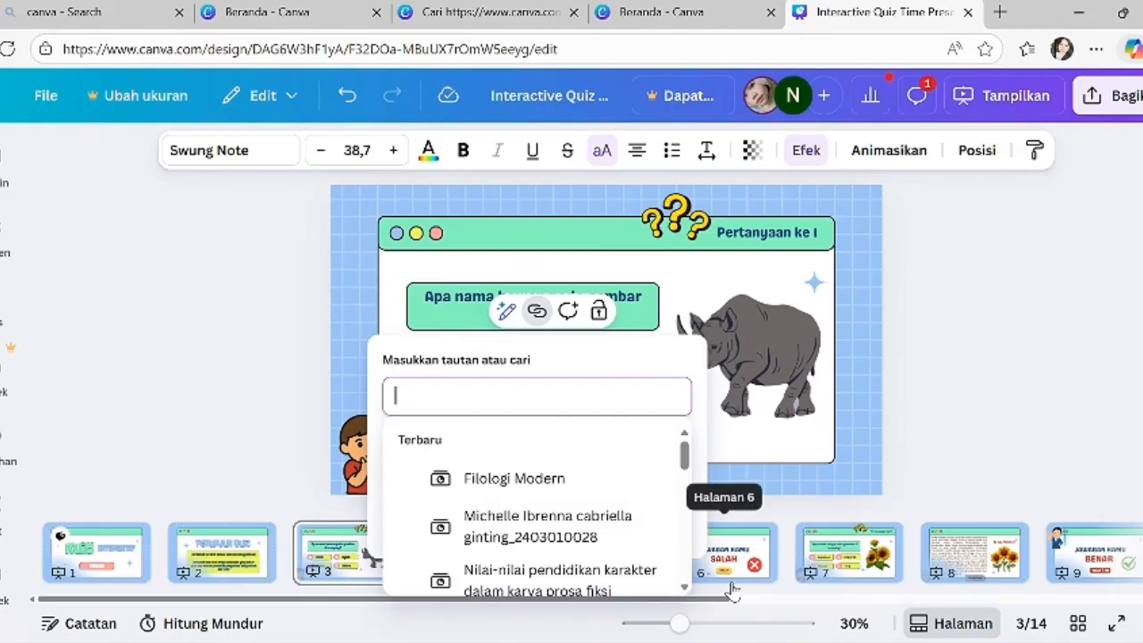
scroll(565, 531, down, 6)
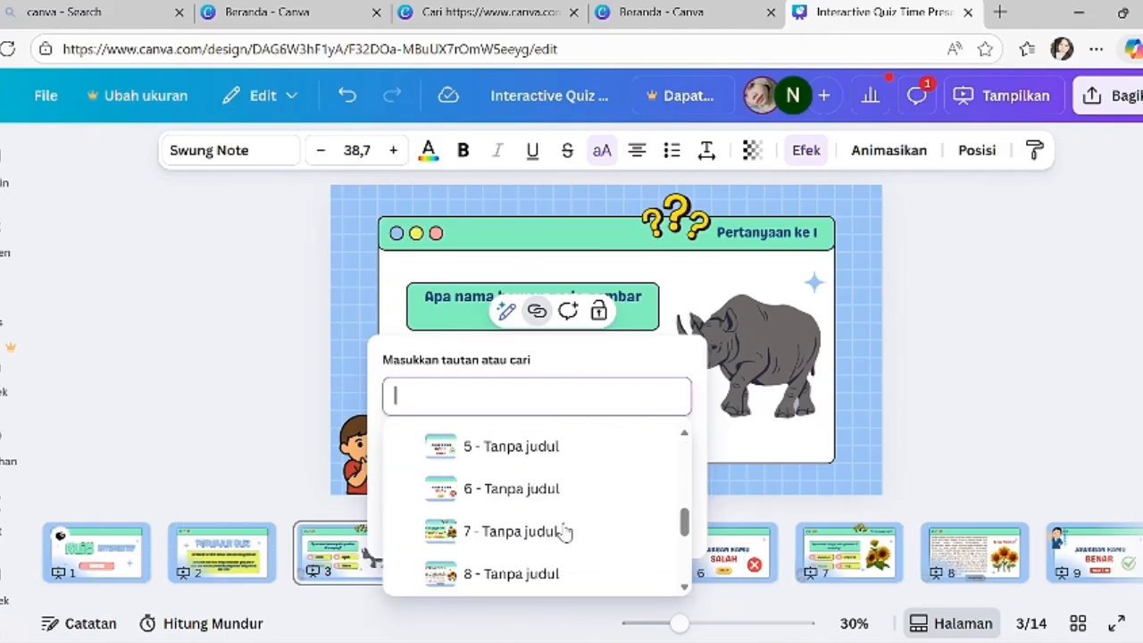
click(502, 466)
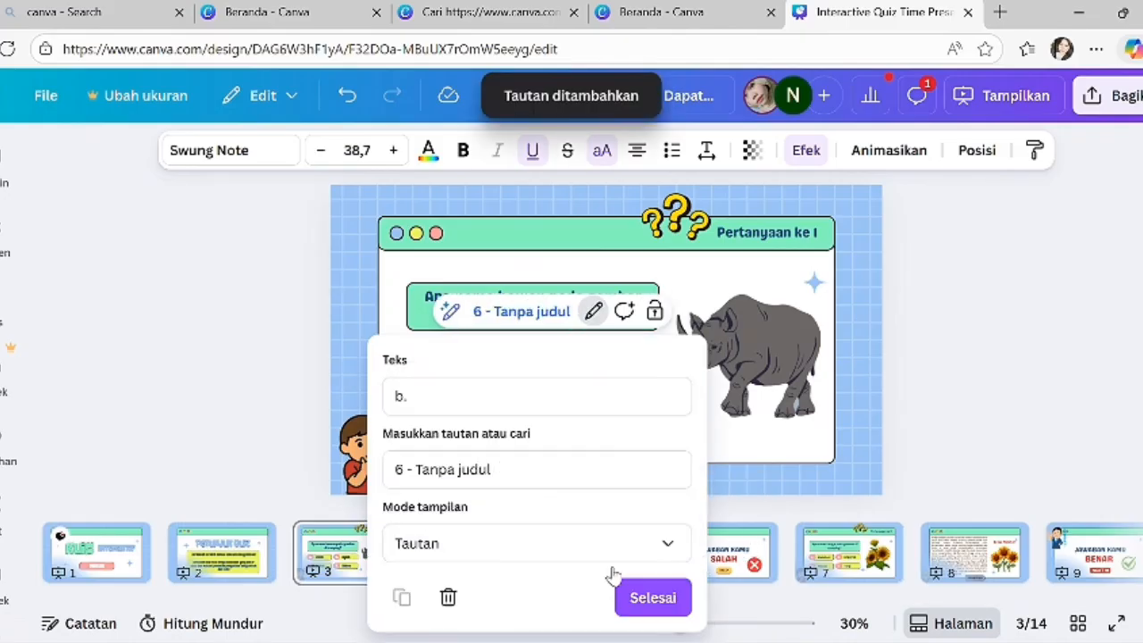
click(653, 597)
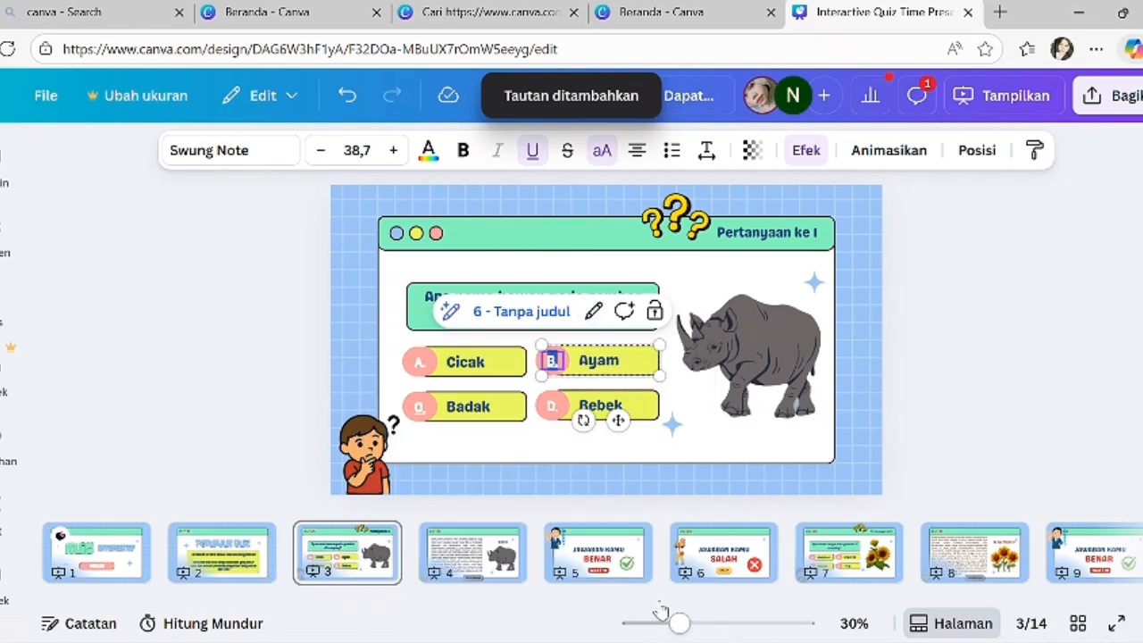
- Link the letter D label of the "Bebek" answer on page 3 to the wrong-answer page 6
click(552, 404)
click(553, 406)
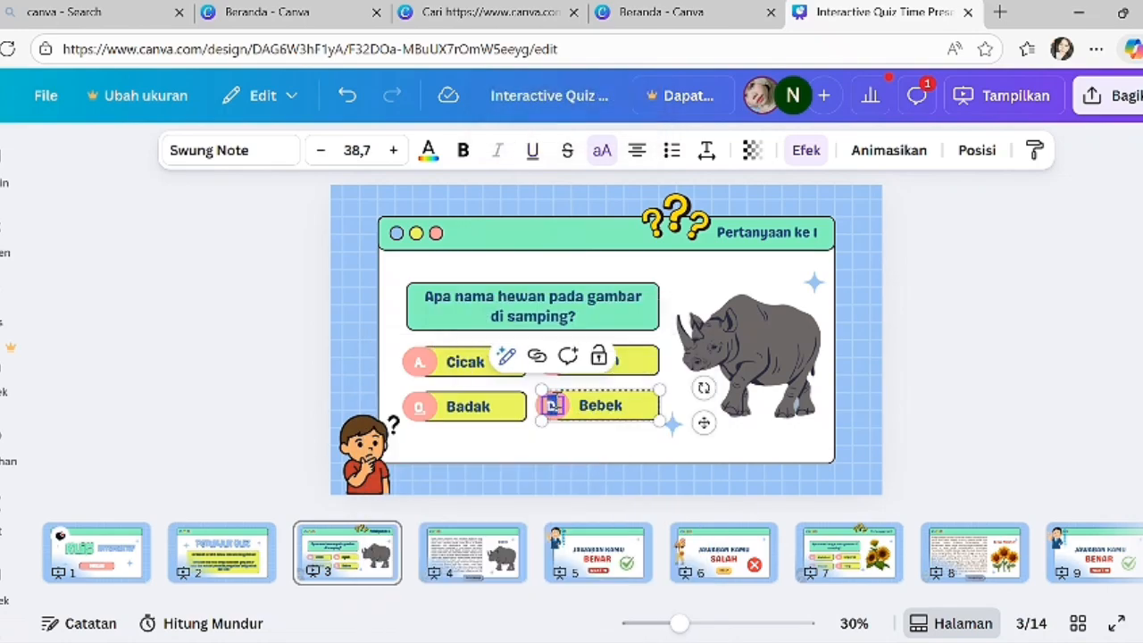
click(538, 357)
scroll(548, 375, down, 2)
click(502, 395)
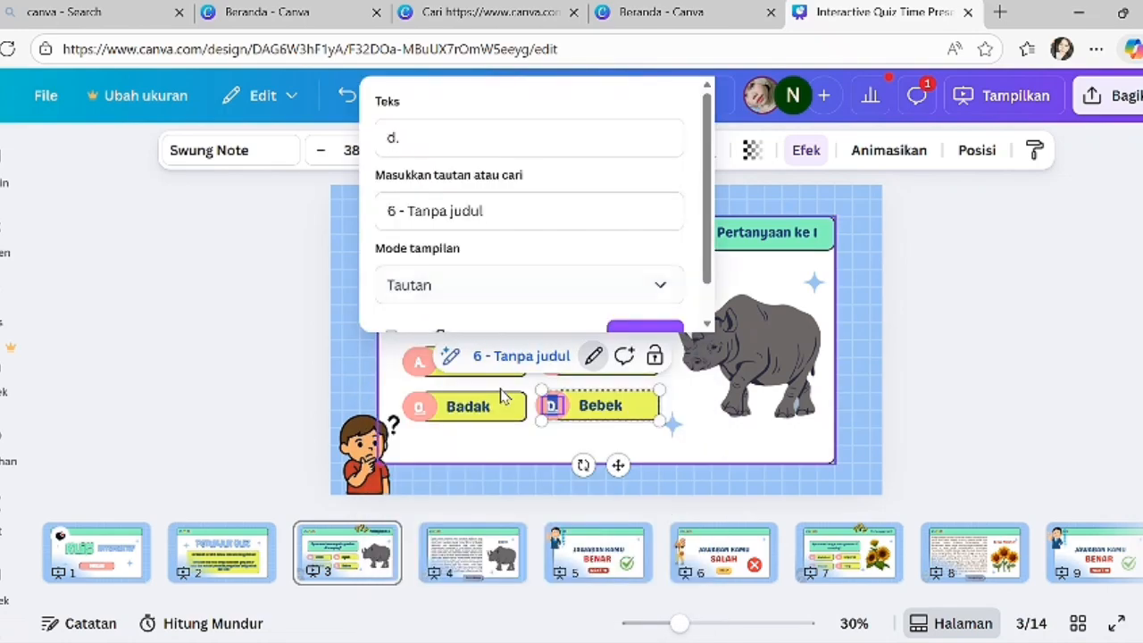
scroll(630, 298, down, 1)
click(630, 299)
click(509, 312)
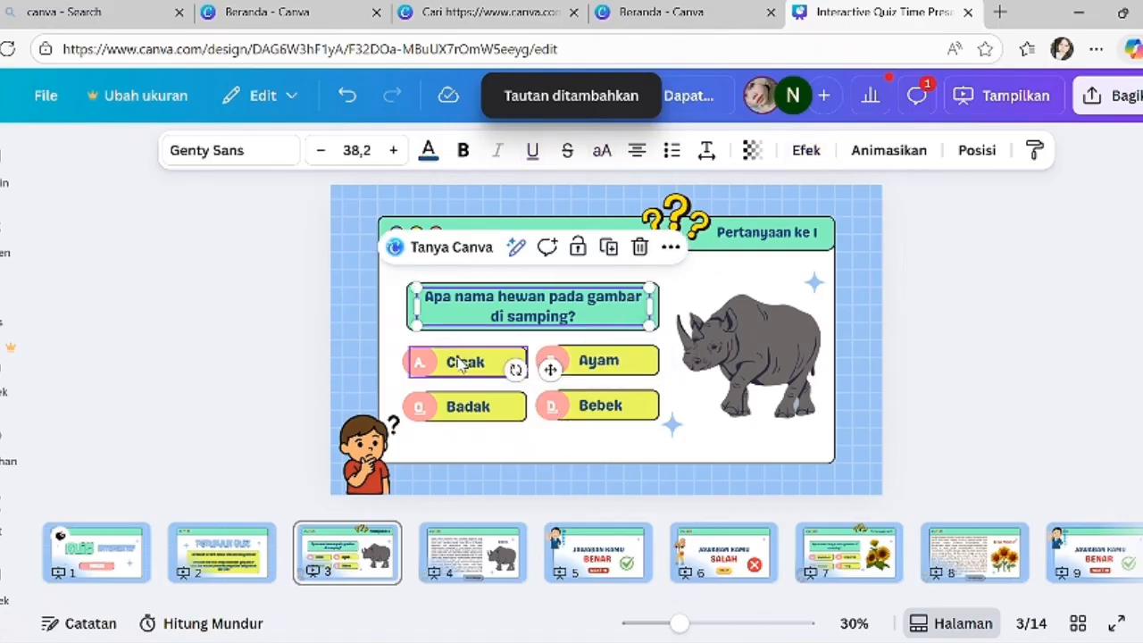
- Link the letter A label of the "Cicak" answer on page 3 to the wrong-answer page 6
click(423, 364)
click(405, 312)
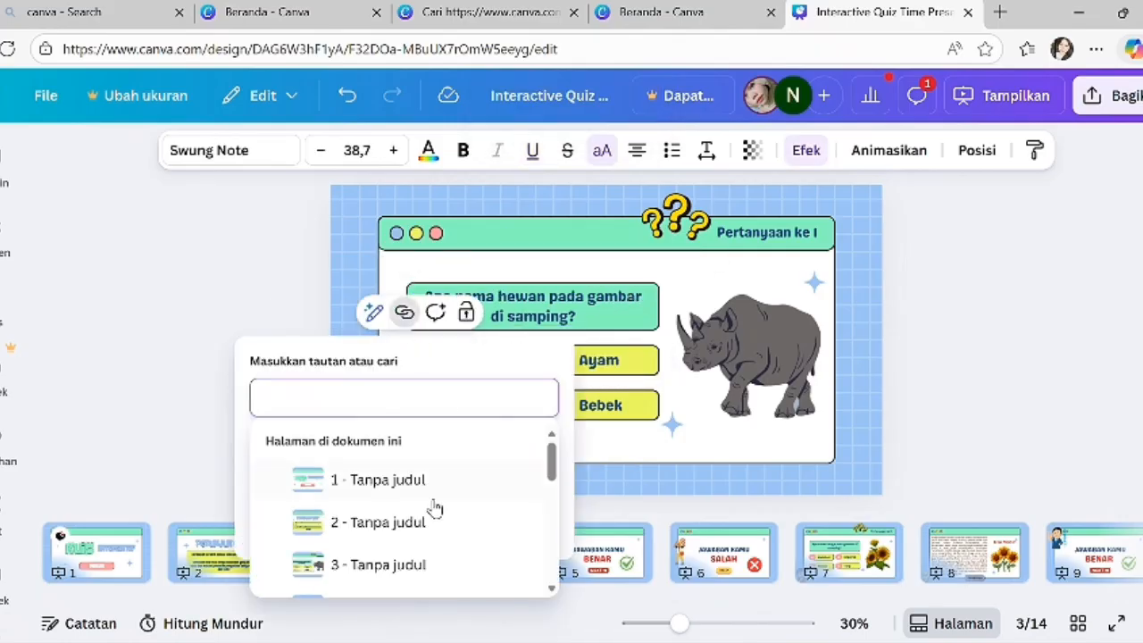
scroll(434, 507, down, 3)
scroll(402, 506, up, 1)
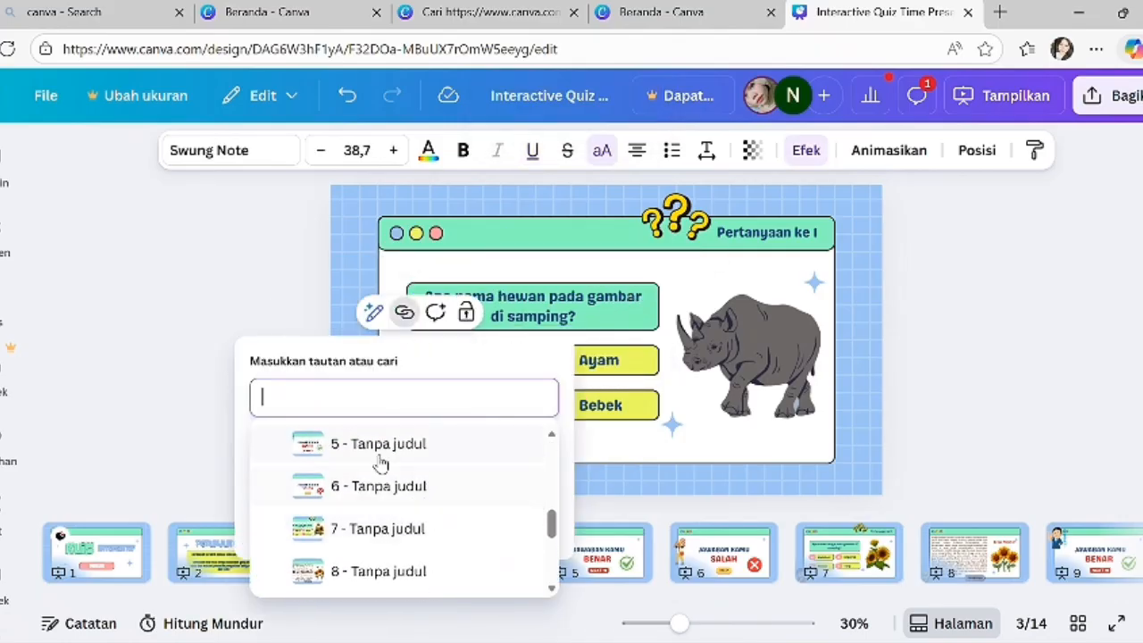
click(373, 487)
click(534, 610)
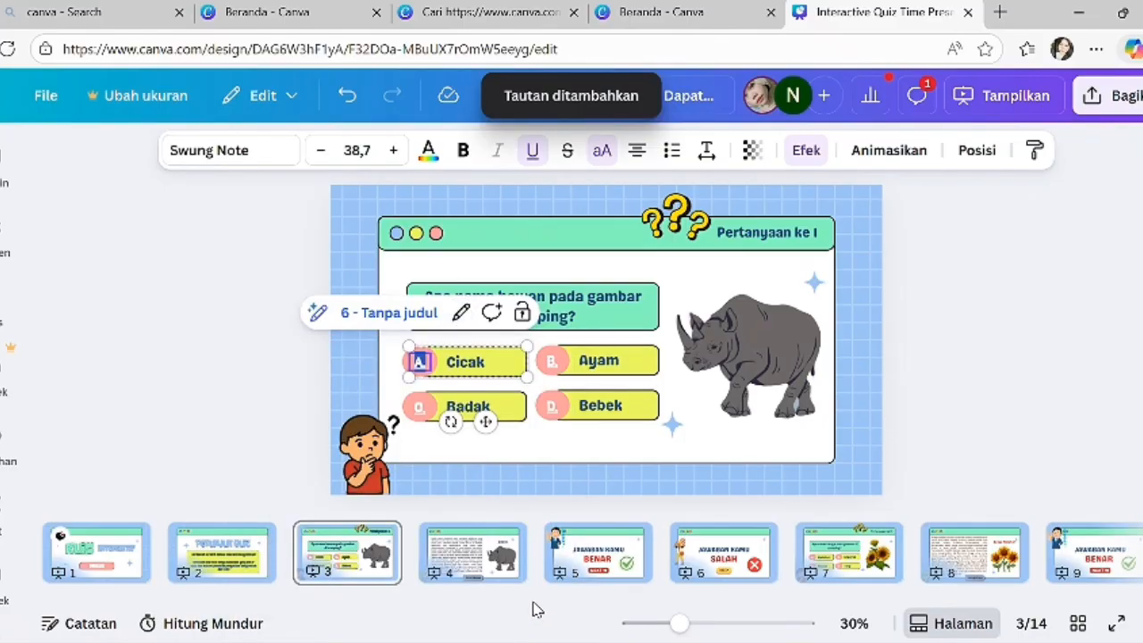
- Link the red NEXT graphic on the "Jawaban kamu benar" page 5 to the rhino explanation on page 4
click(591, 561)
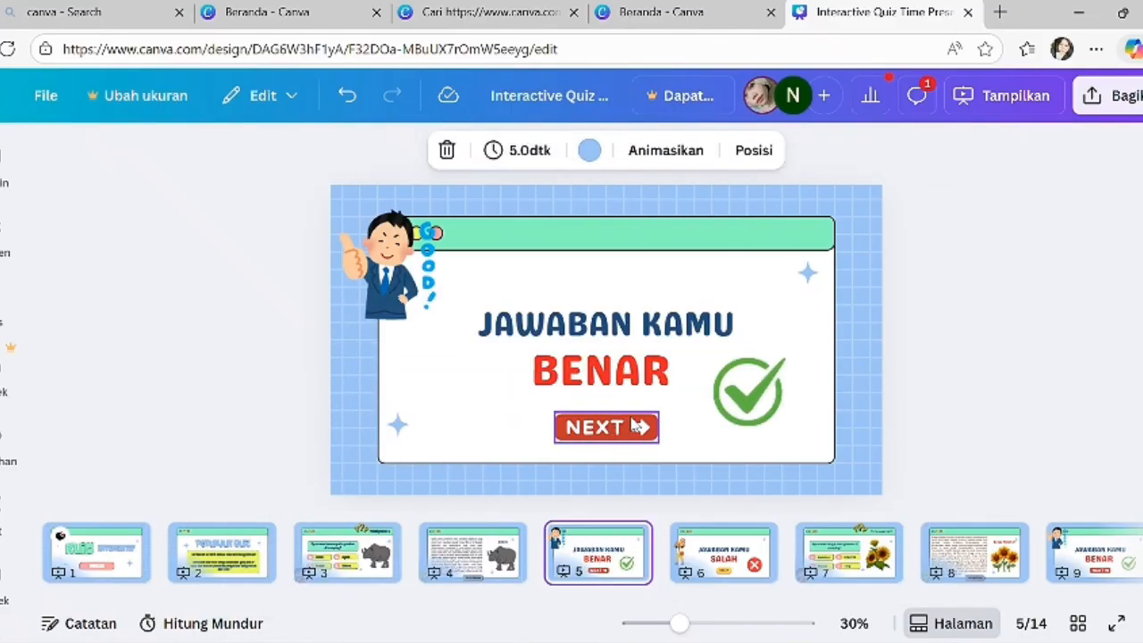
click(614, 433)
double_click(614, 432)
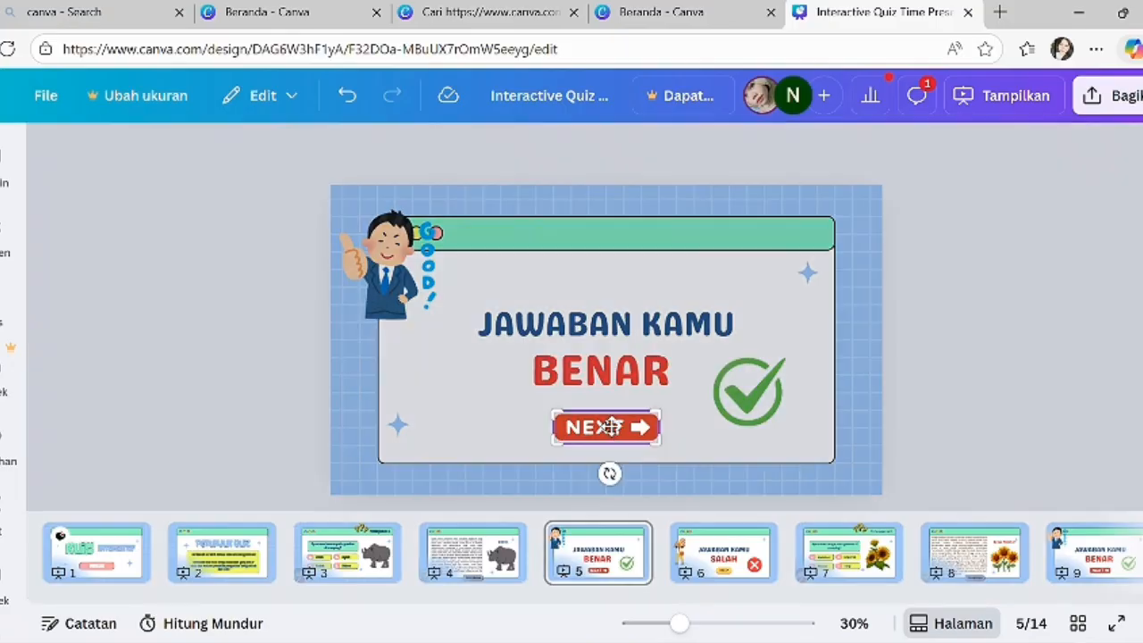
click(331, 207)
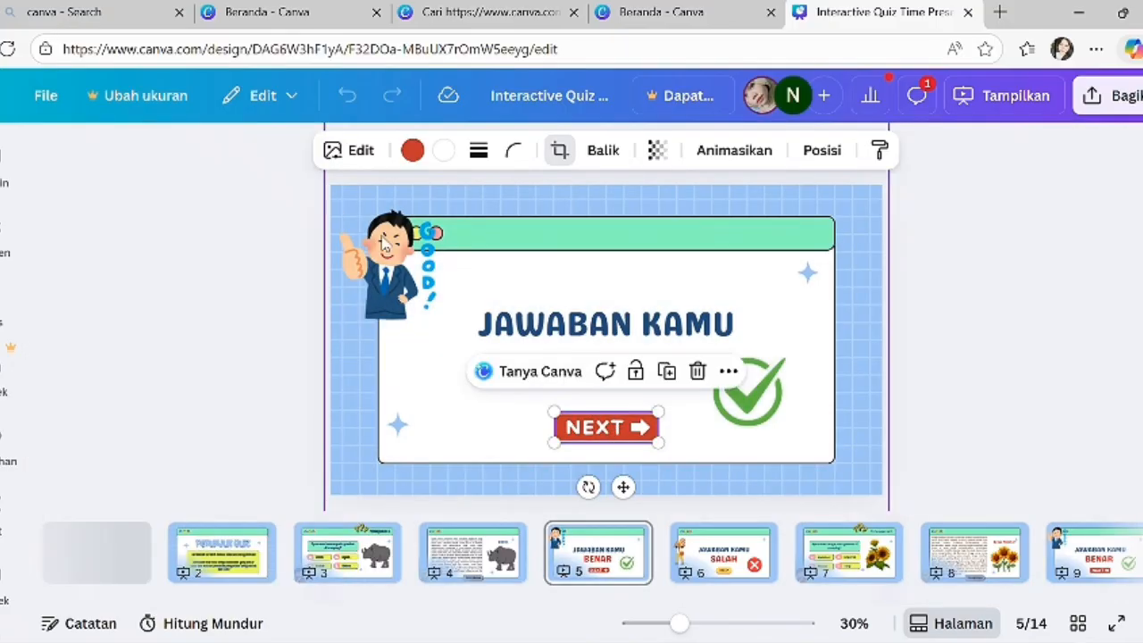
right_click(628, 438)
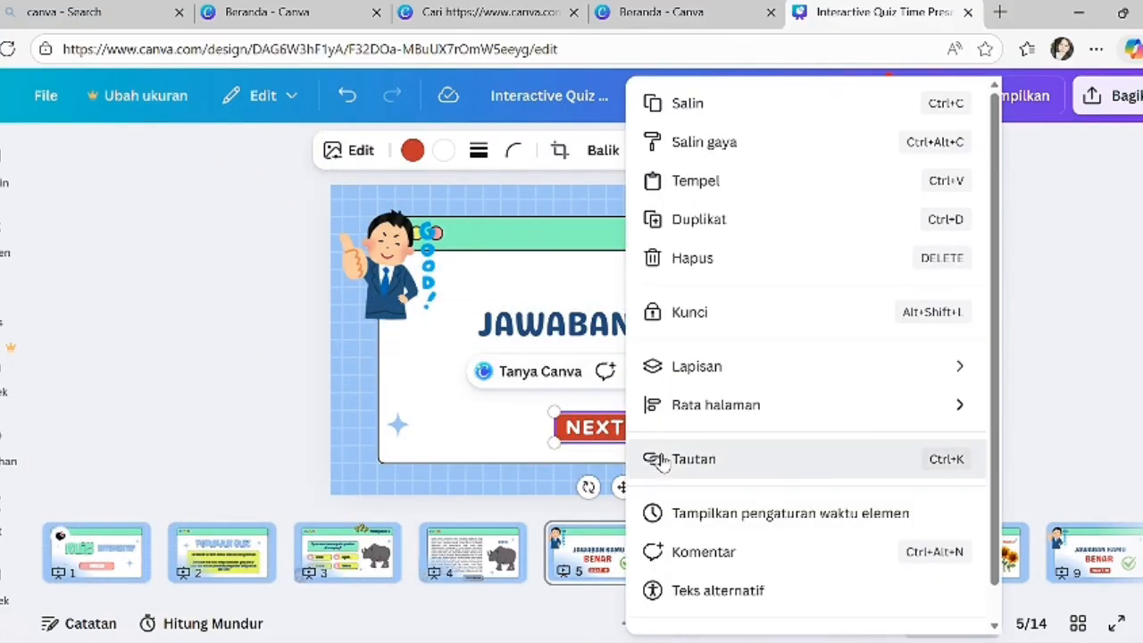
click(658, 459)
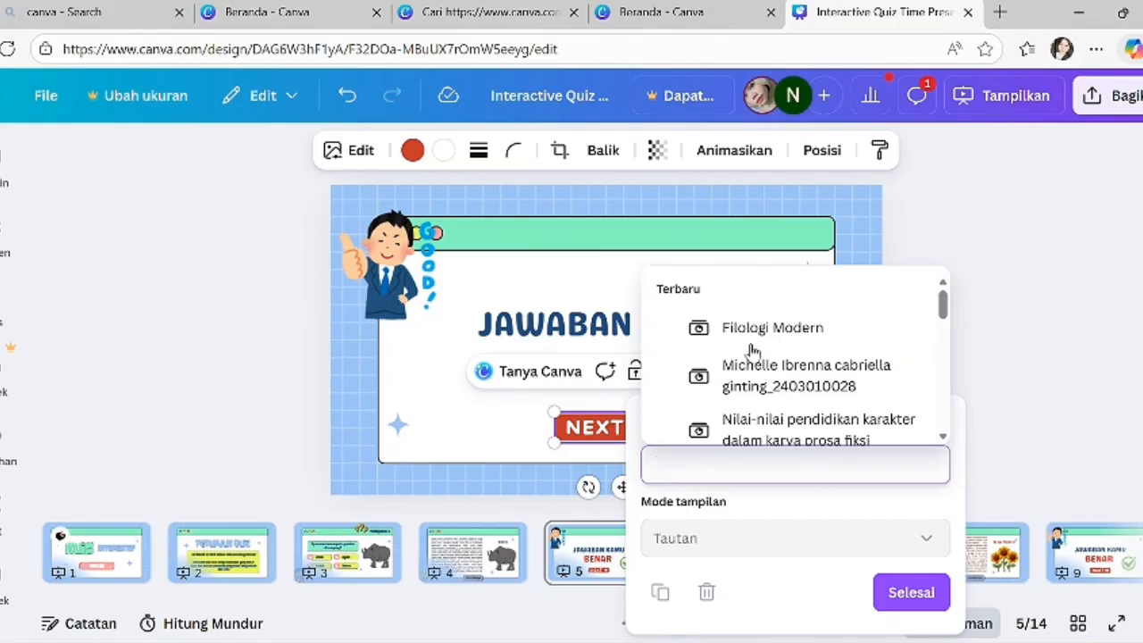
scroll(719, 392, down, 5)
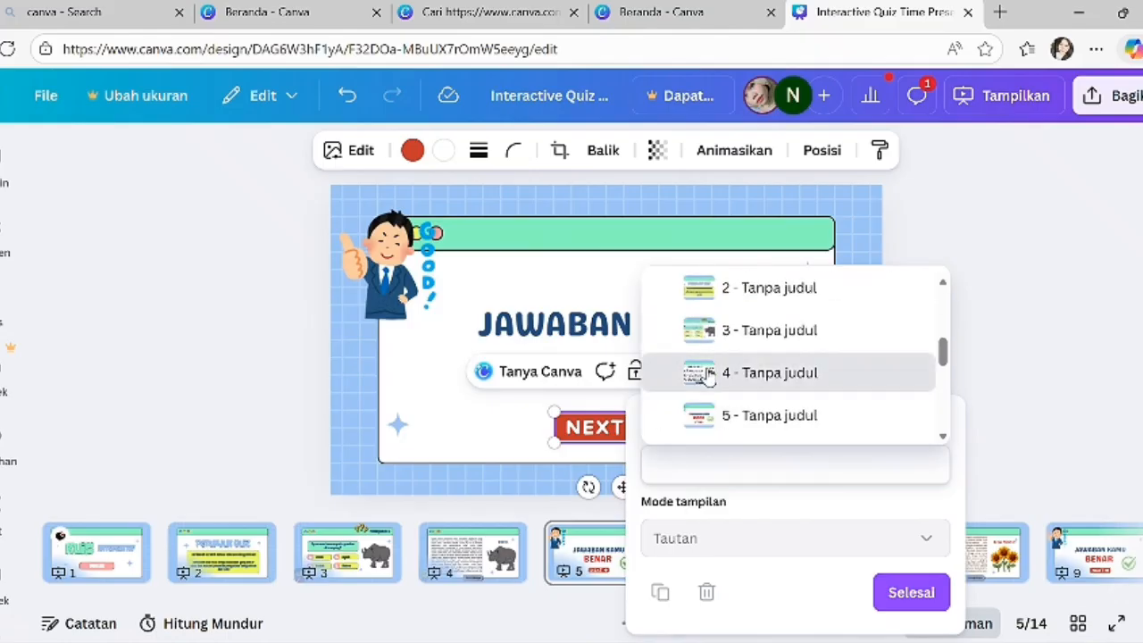
click(706, 375)
click(820, 593)
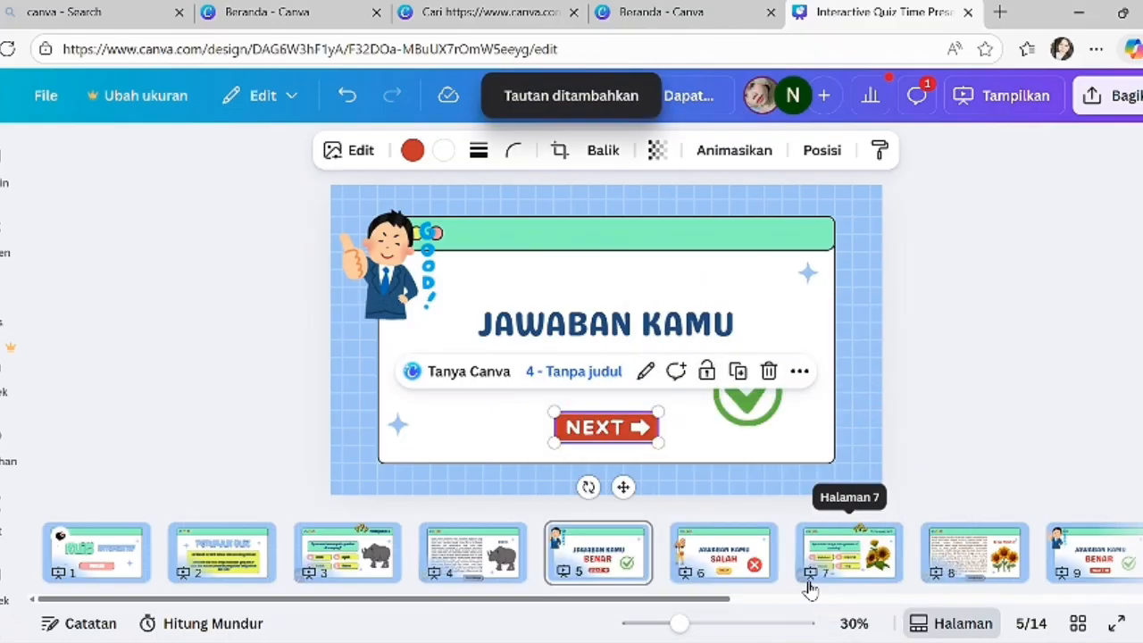
click(485, 549)
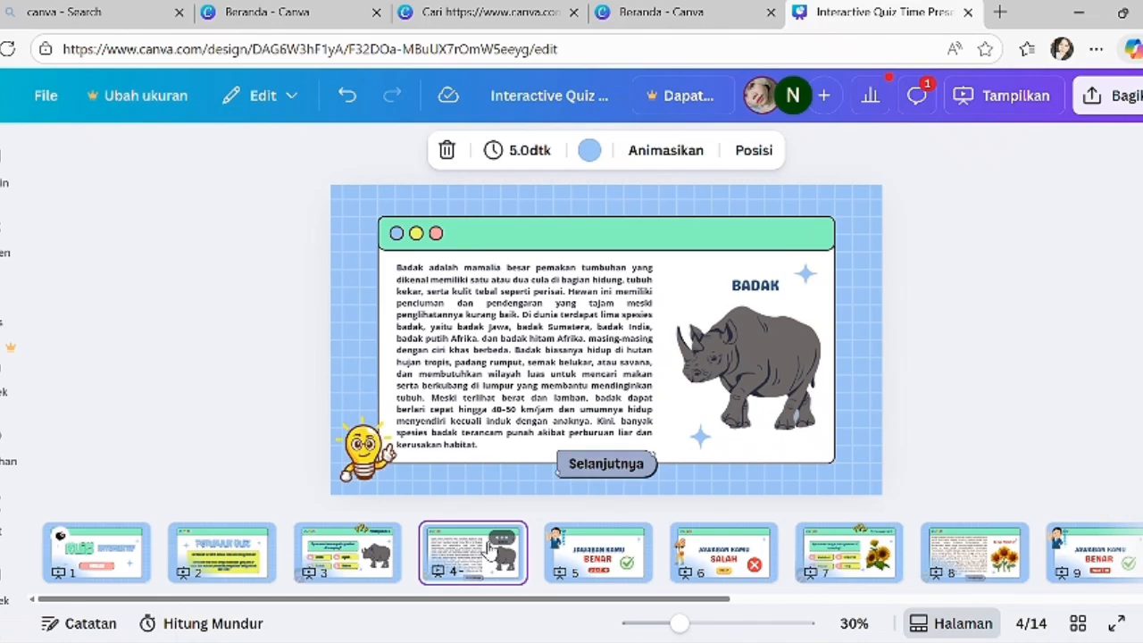
- Link the yellow BACK graphic on the "Jawaban kamu salah" page 6 to the first question on page 3
click(730, 559)
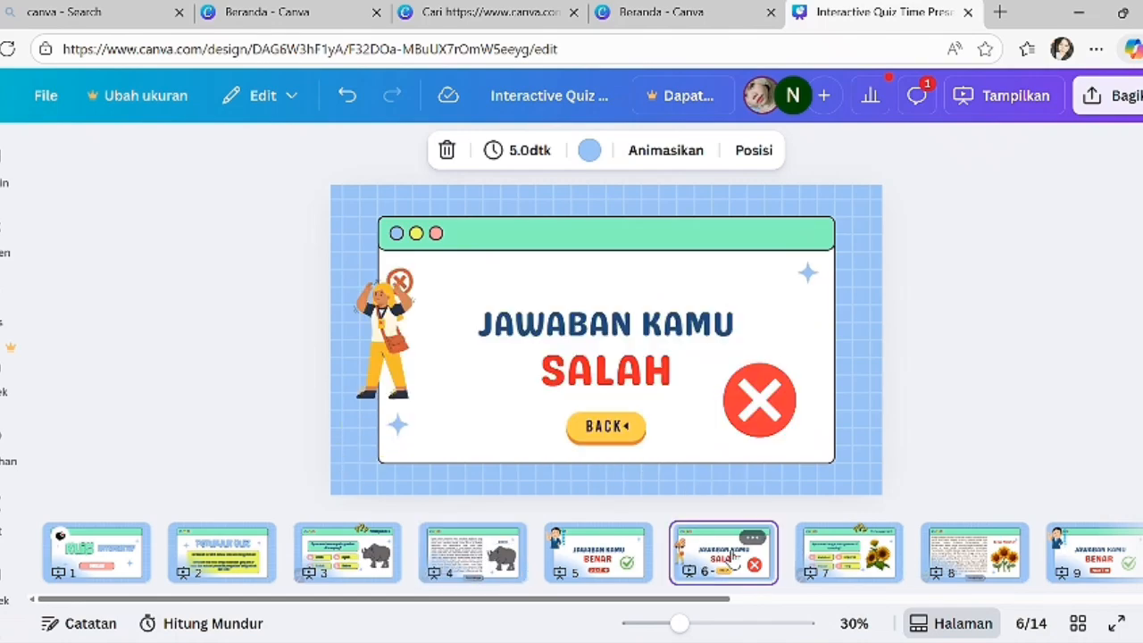
click(620, 436)
right_click(624, 444)
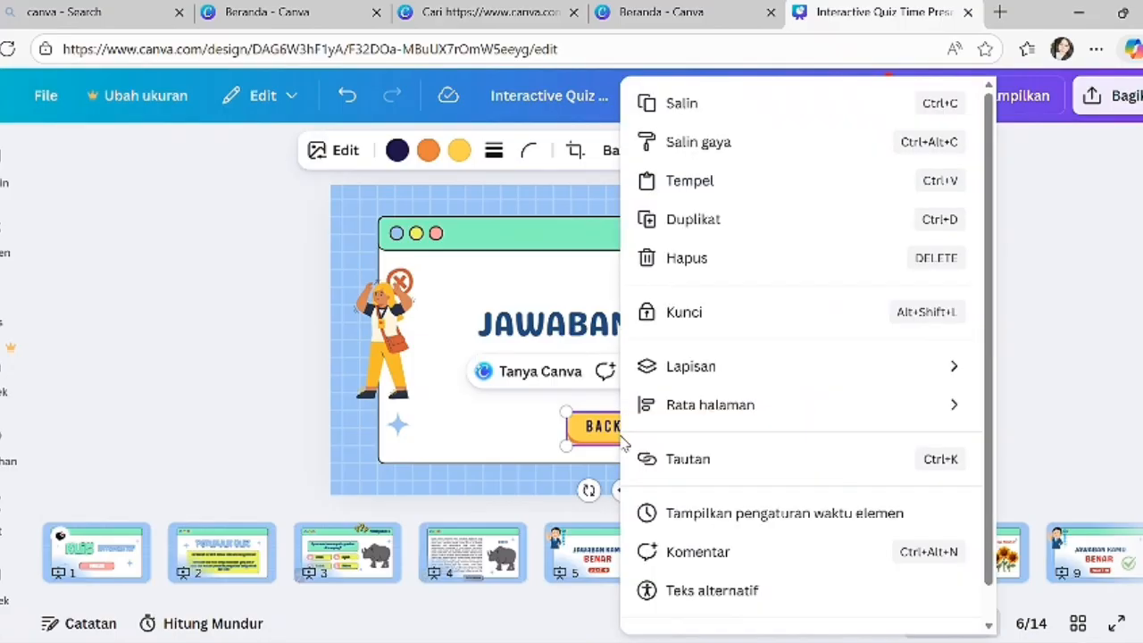
click(652, 459)
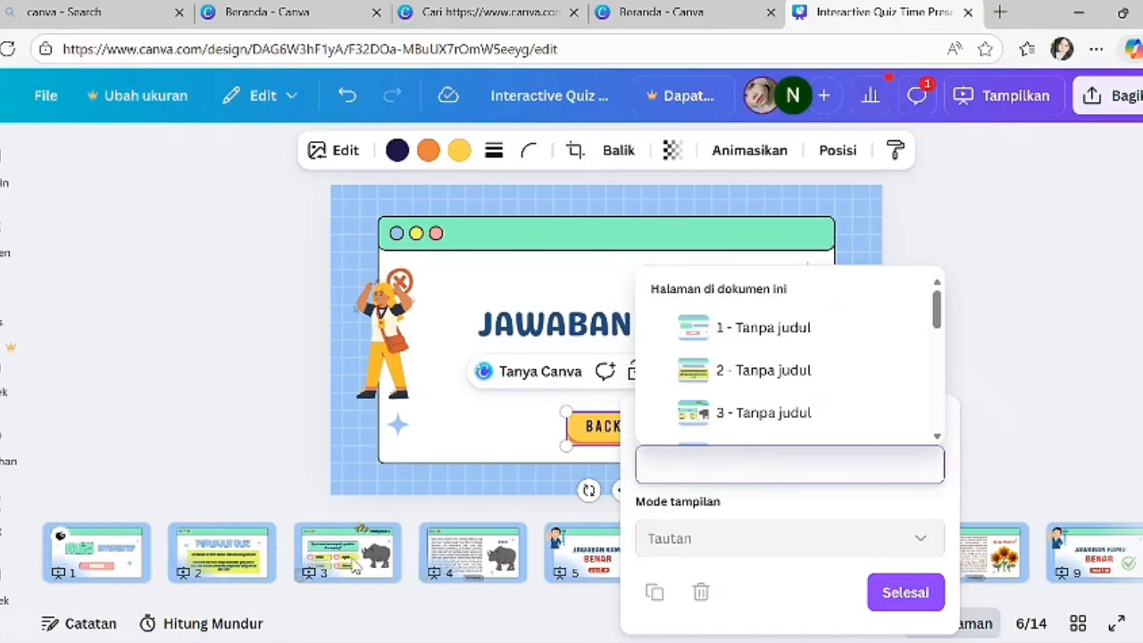
click(672, 402)
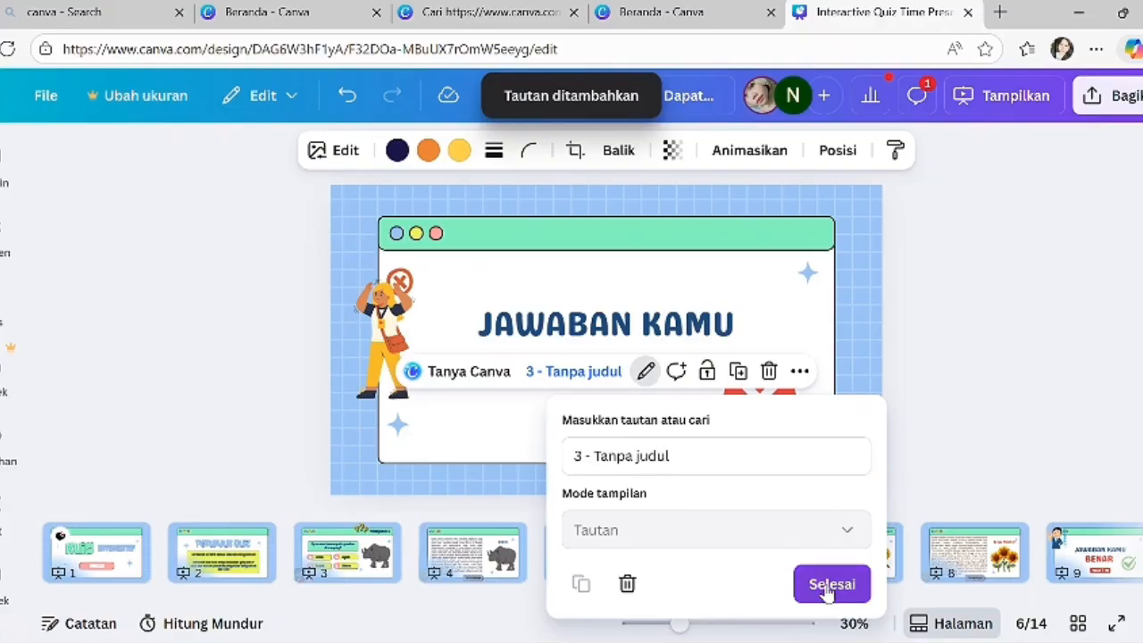
click(826, 585)
click(952, 424)
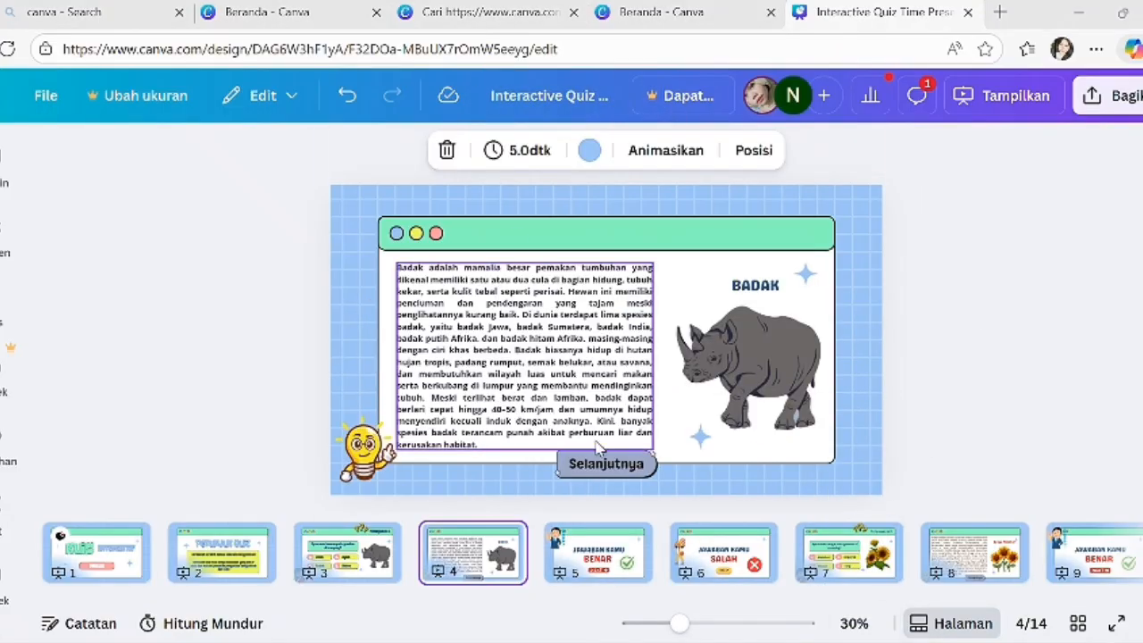
- Link the "Selanjutnya" text on the rhino explanation page 4 to the second question on page 7
right_click(631, 471)
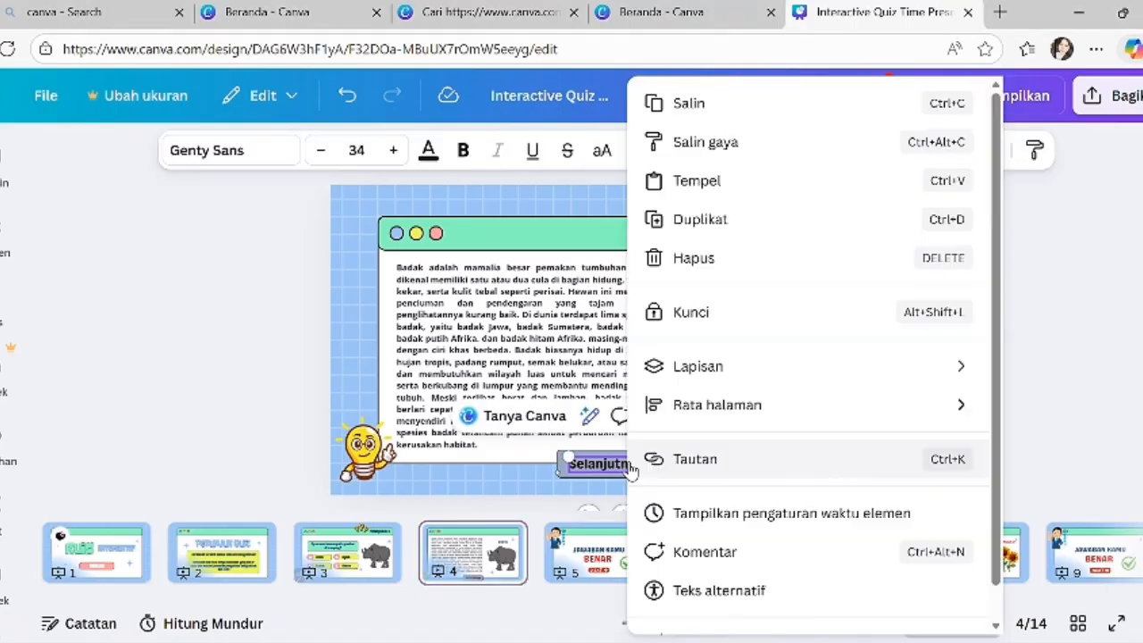
click(655, 461)
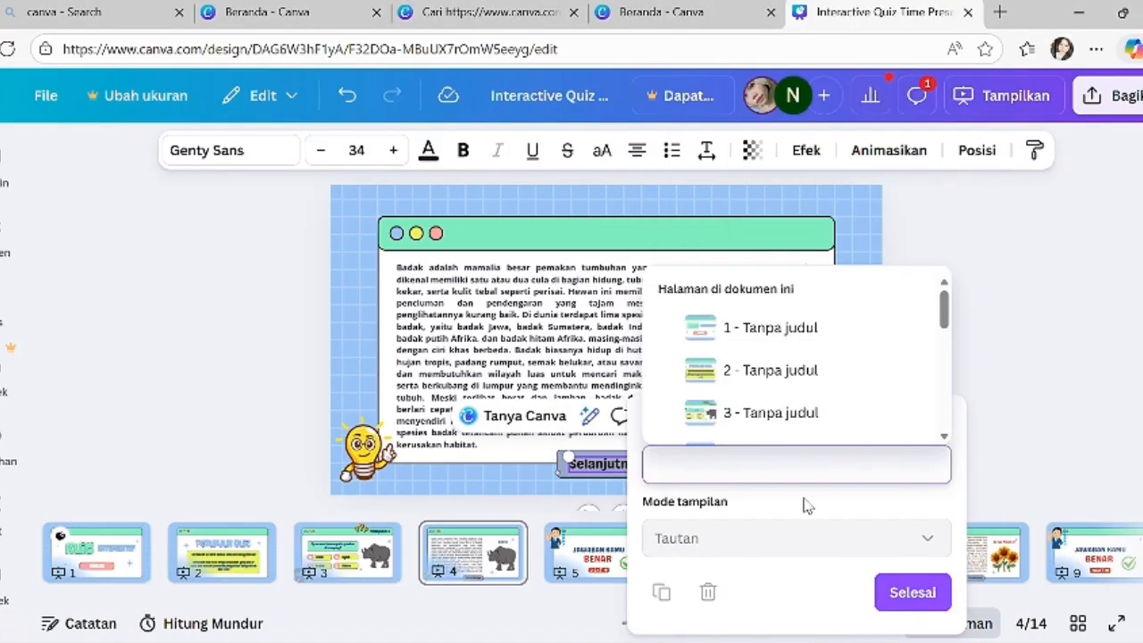
scroll(760, 417, down, 5)
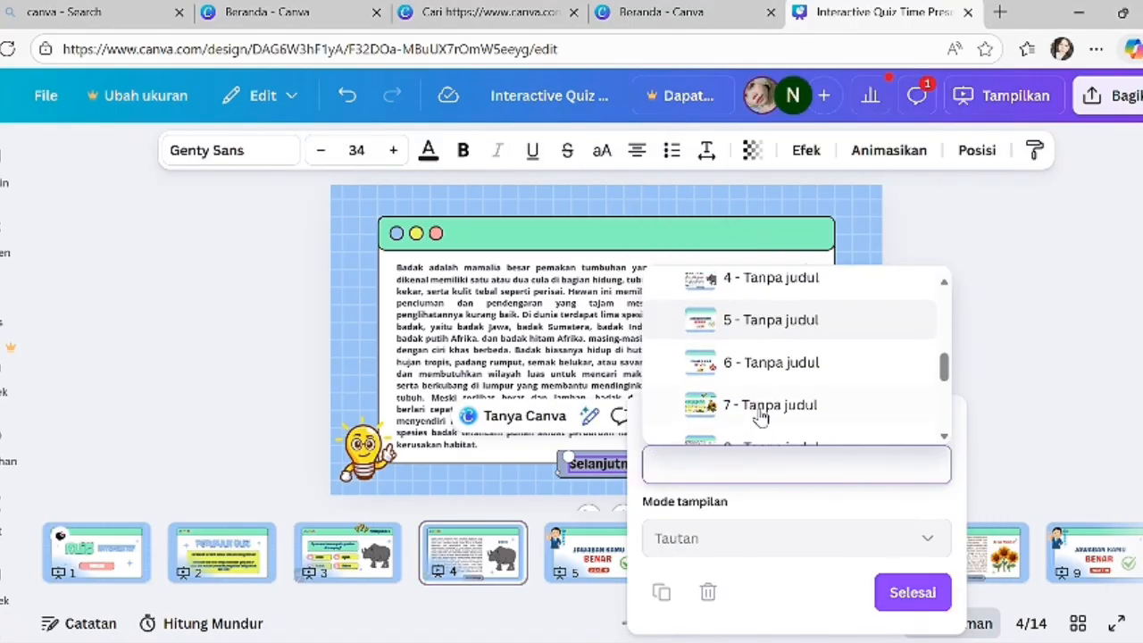
click(728, 402)
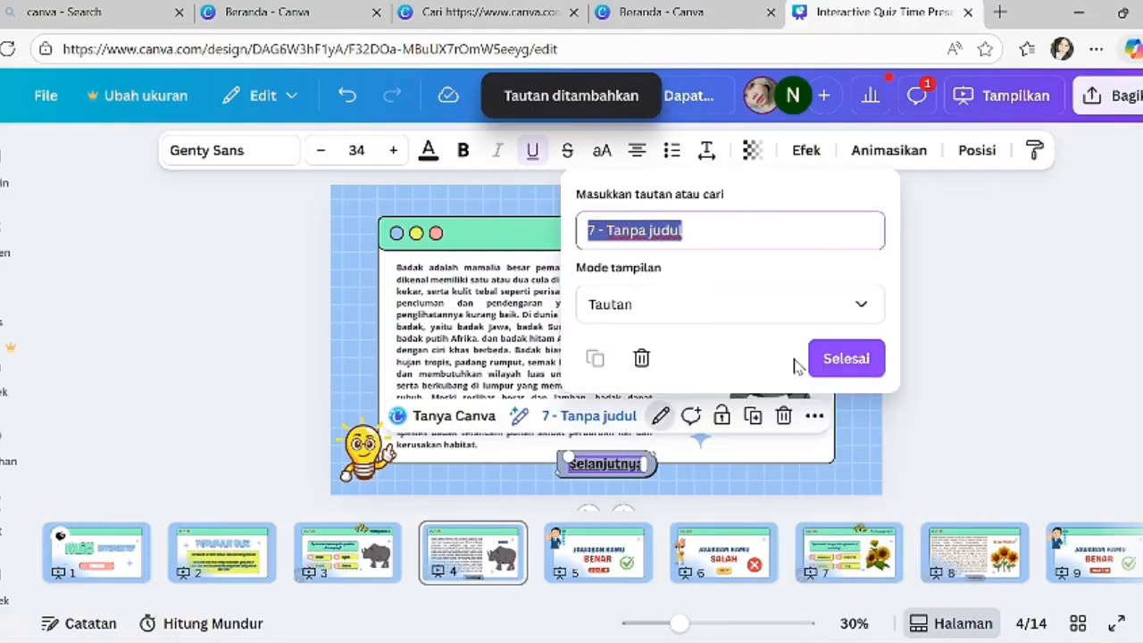
click(844, 359)
- Link the letter A label of the "Matahari" answer on page 7 to the correct-answer page 9
click(853, 552)
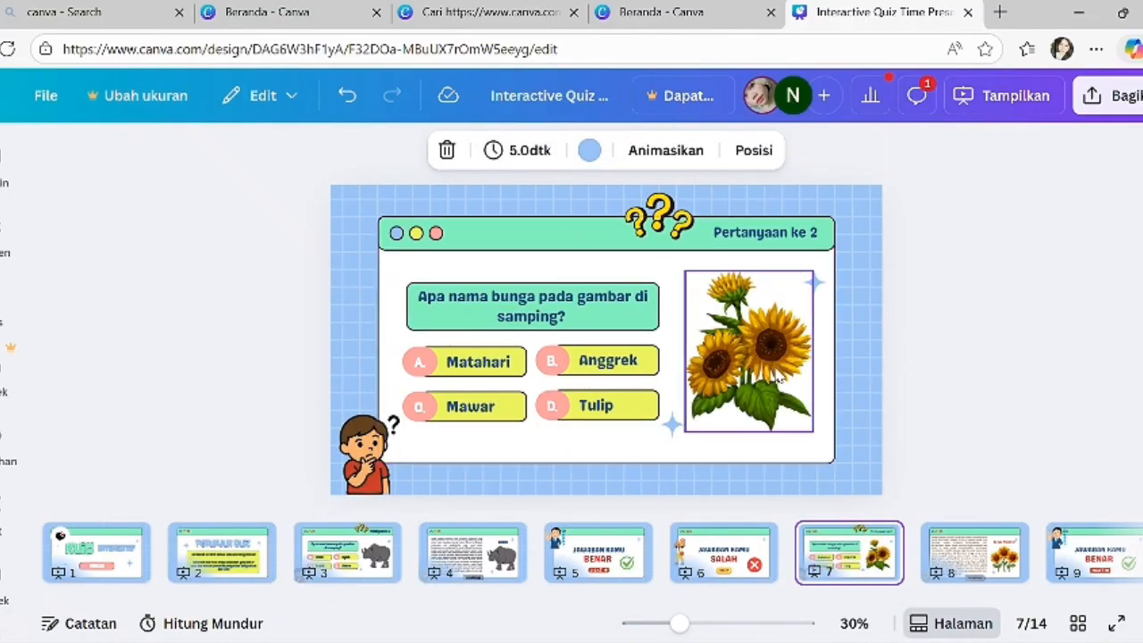
click(424, 363)
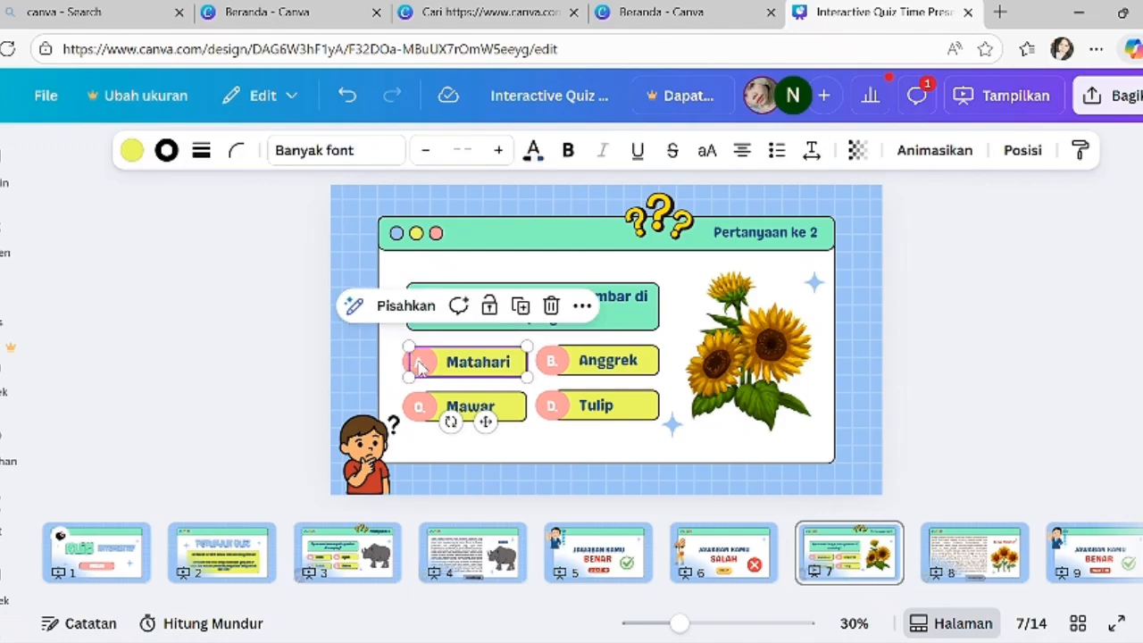
click(422, 362)
click(405, 312)
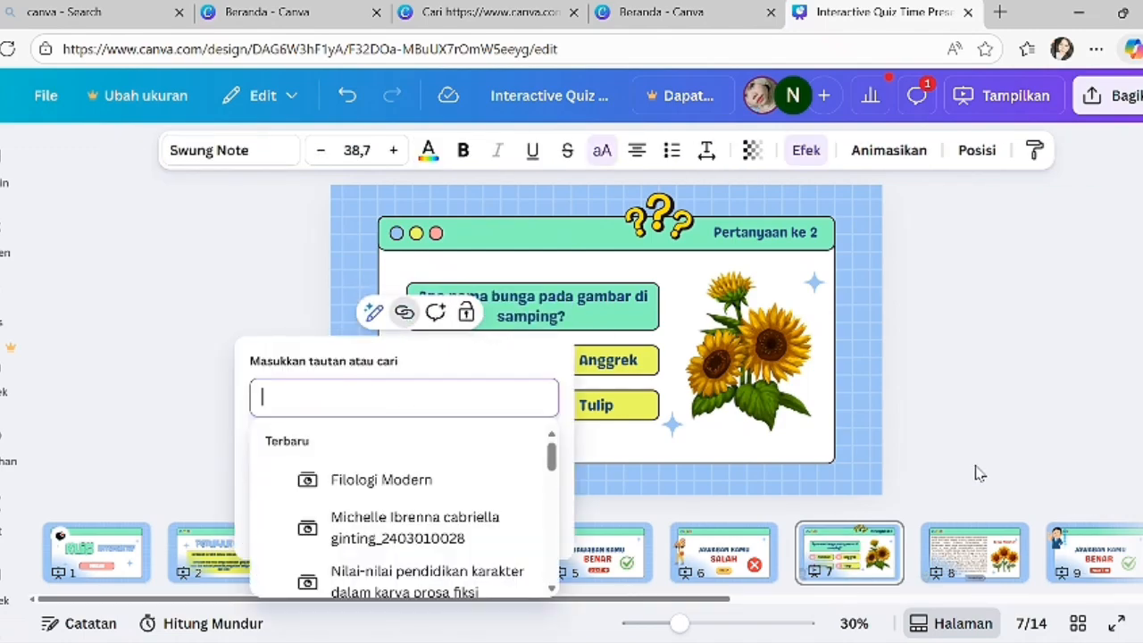
scroll(487, 577, down, 8)
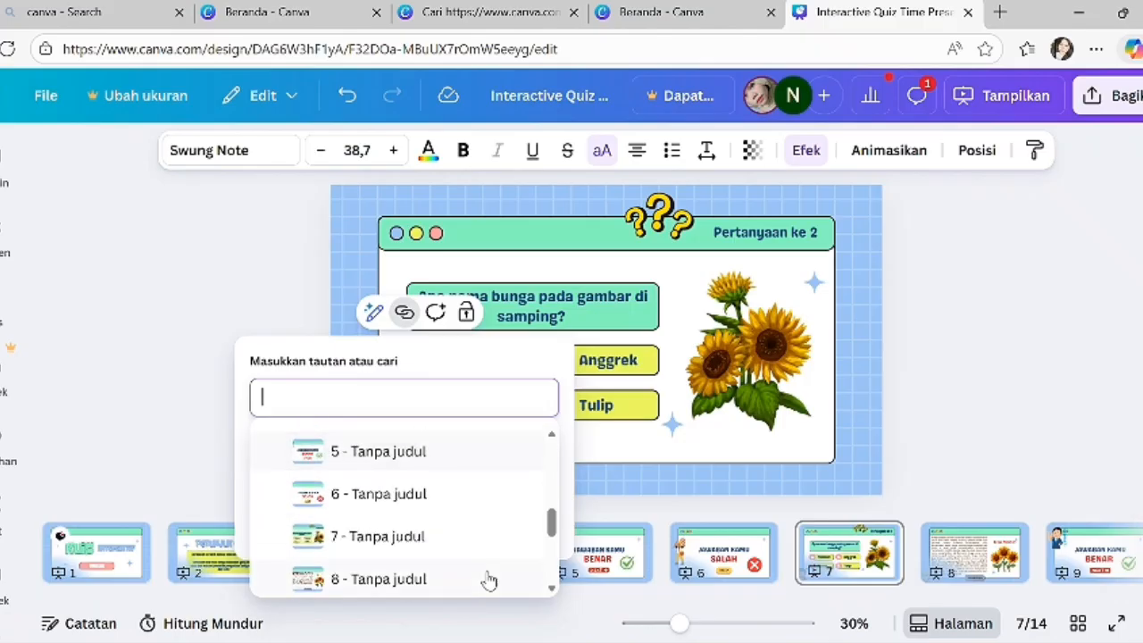
scroll(488, 577, down, 3)
click(408, 488)
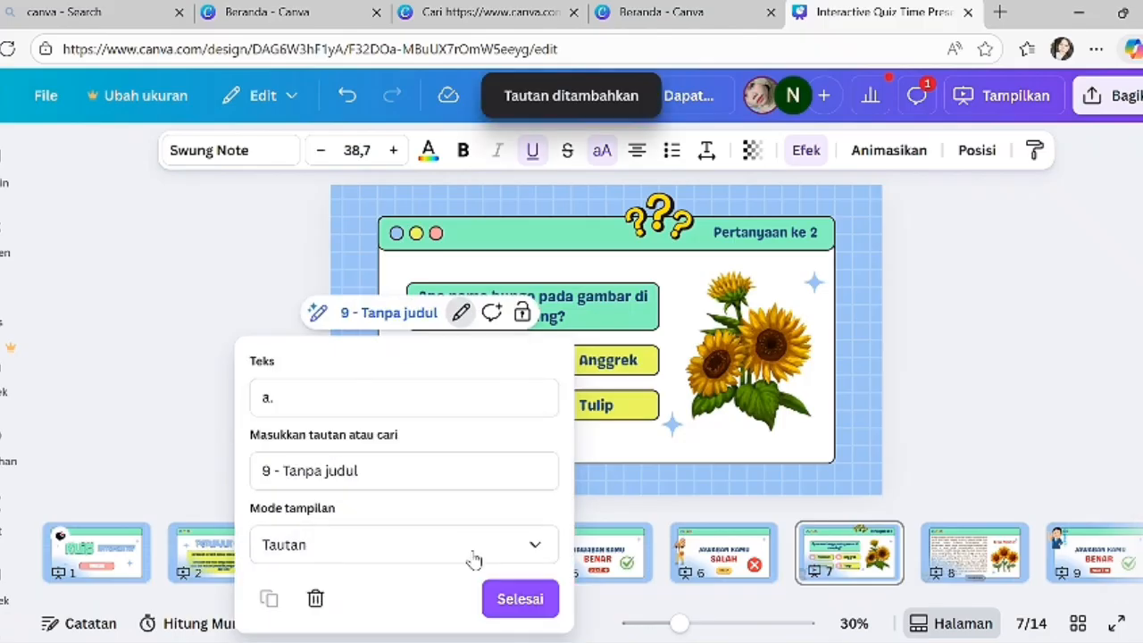
click(523, 602)
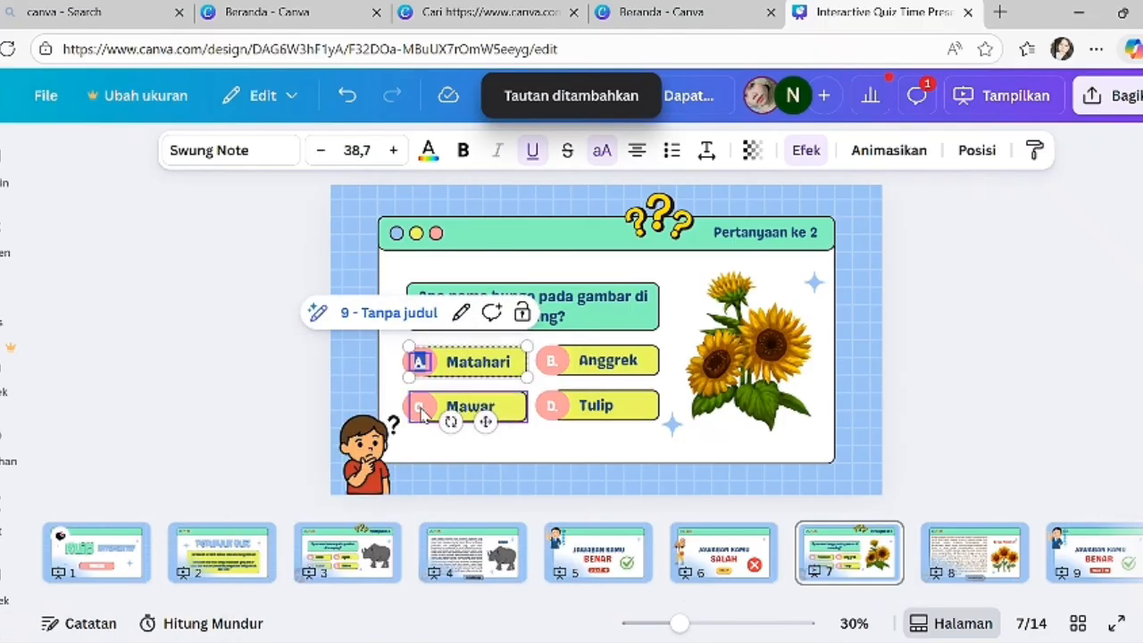